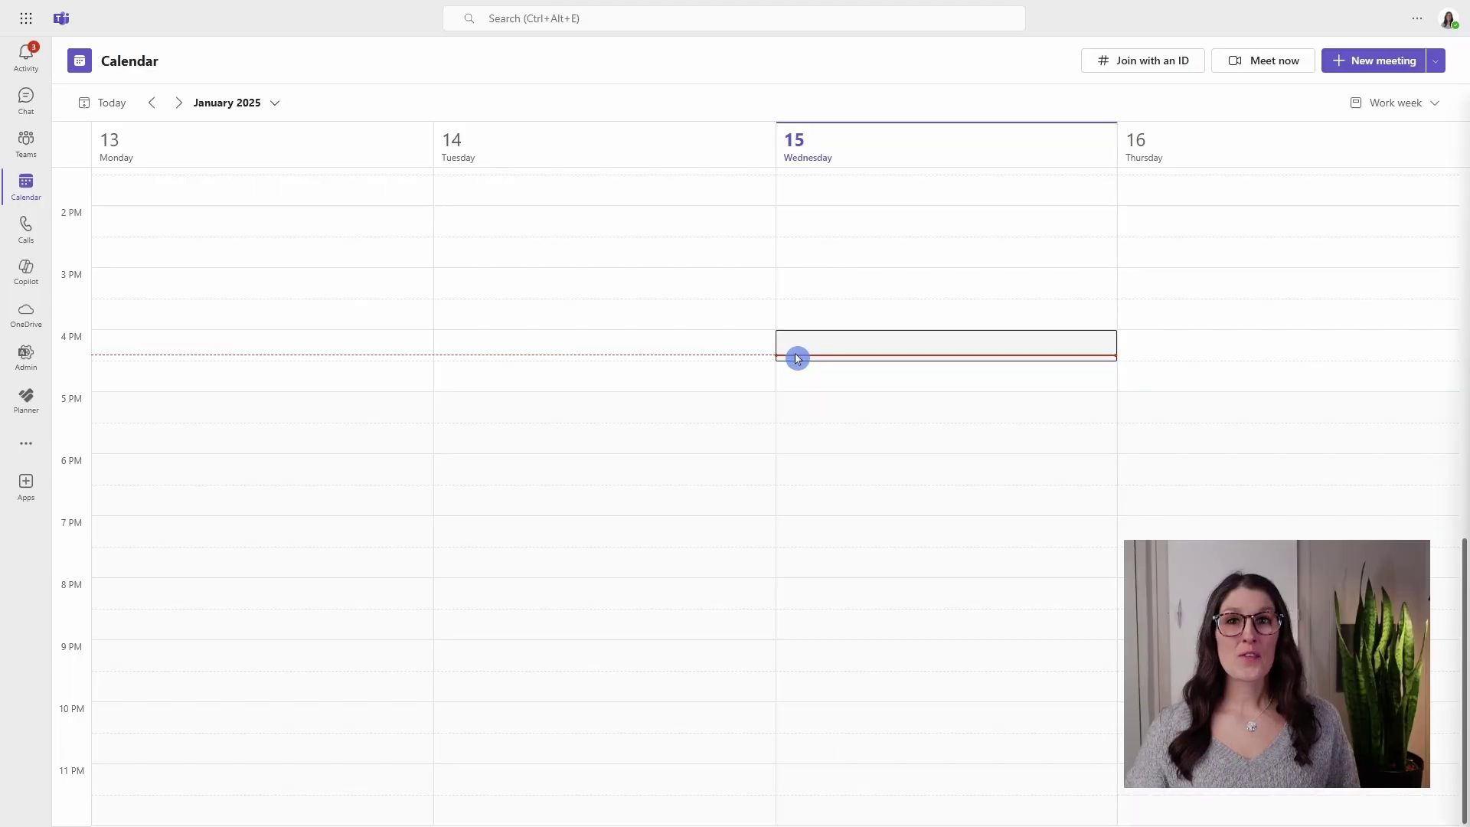
# - Create a meeting 'Weekly Project Review' in the Wednesday 4:30 PM slot with a colleague as required attendee
pyautogui.doubleClick(827, 379)
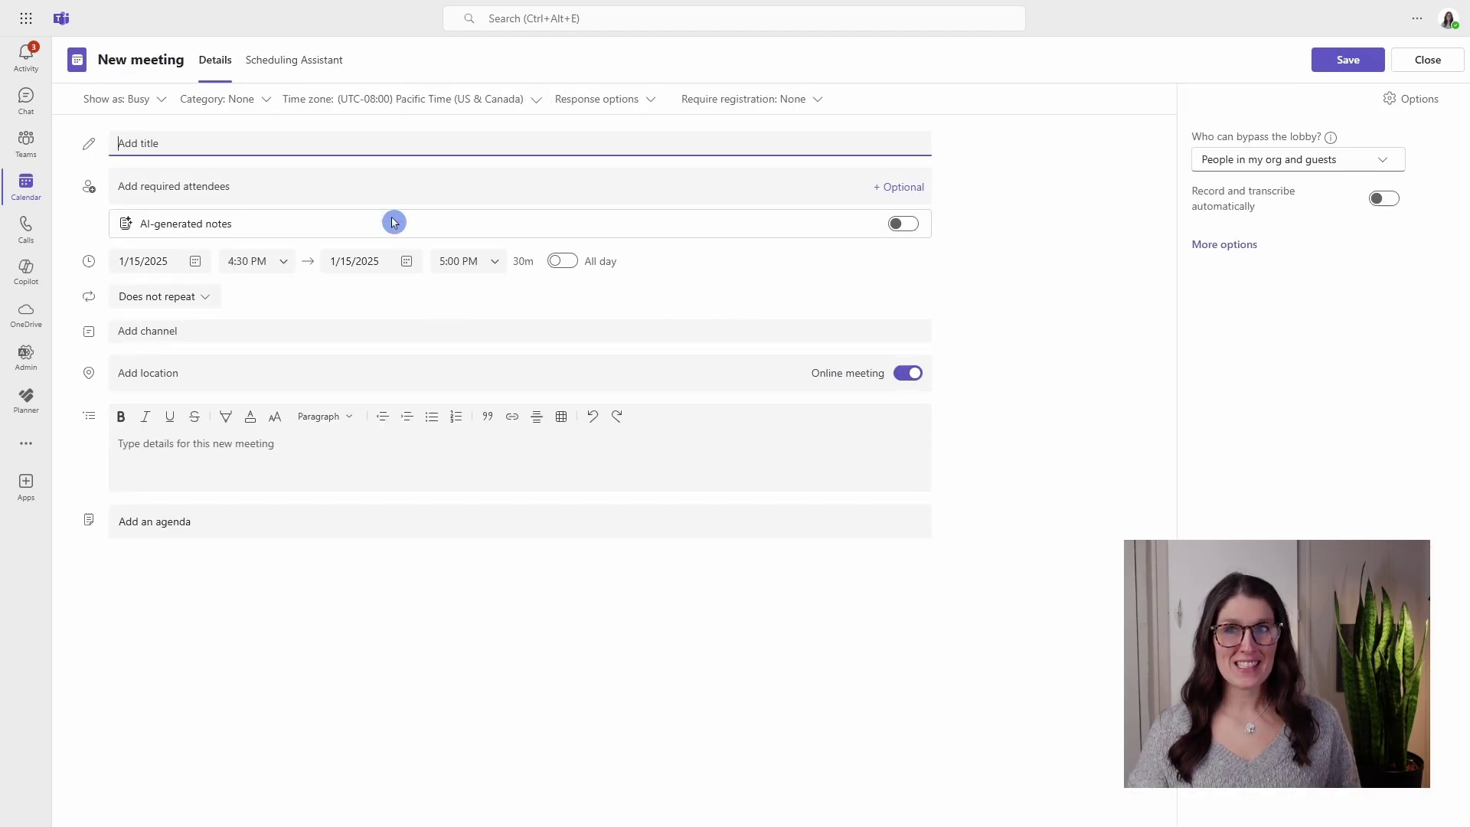
pyautogui.write('Weekly Project Review')
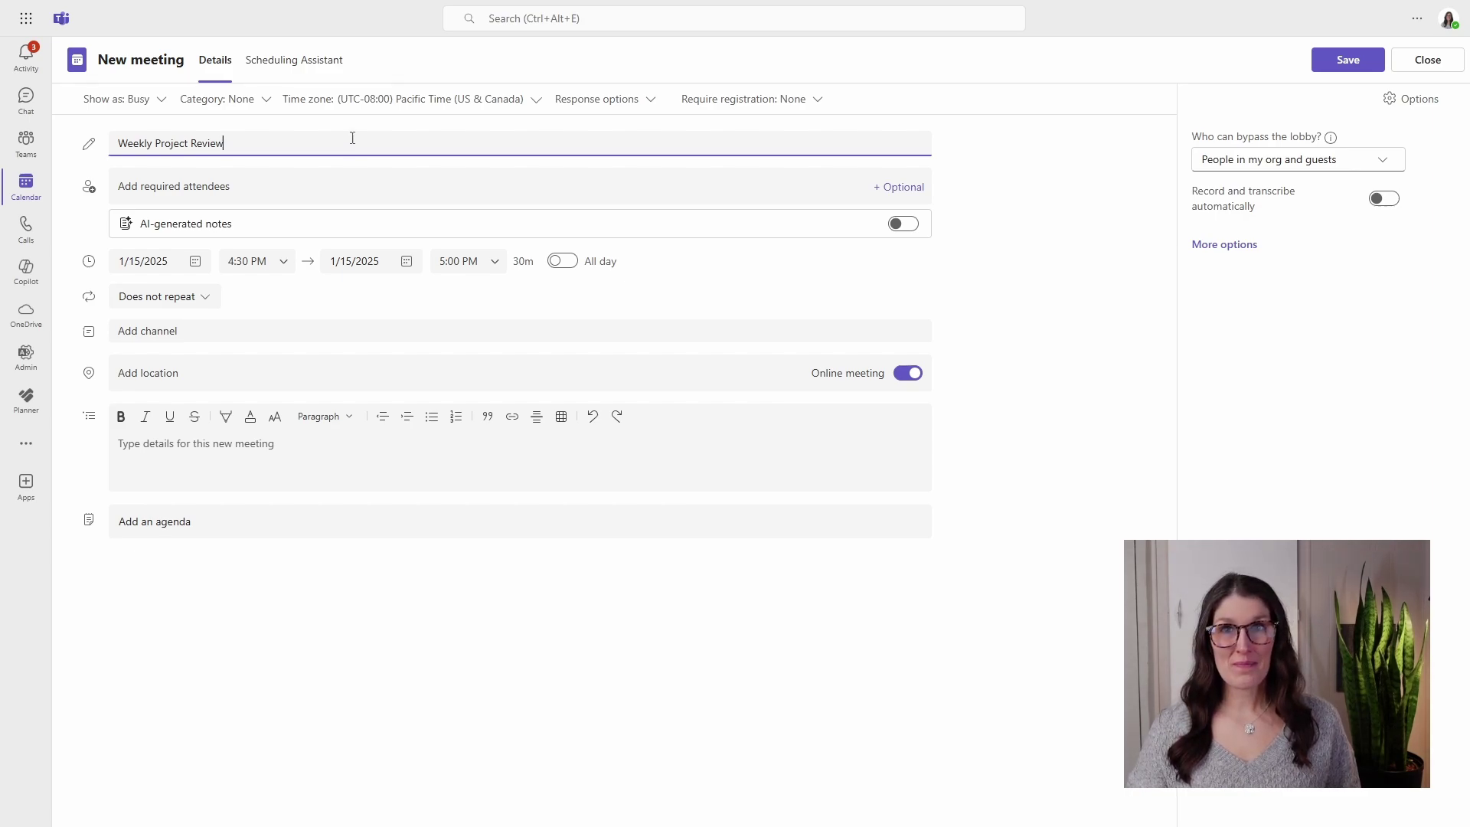
pyautogui.click(302, 182)
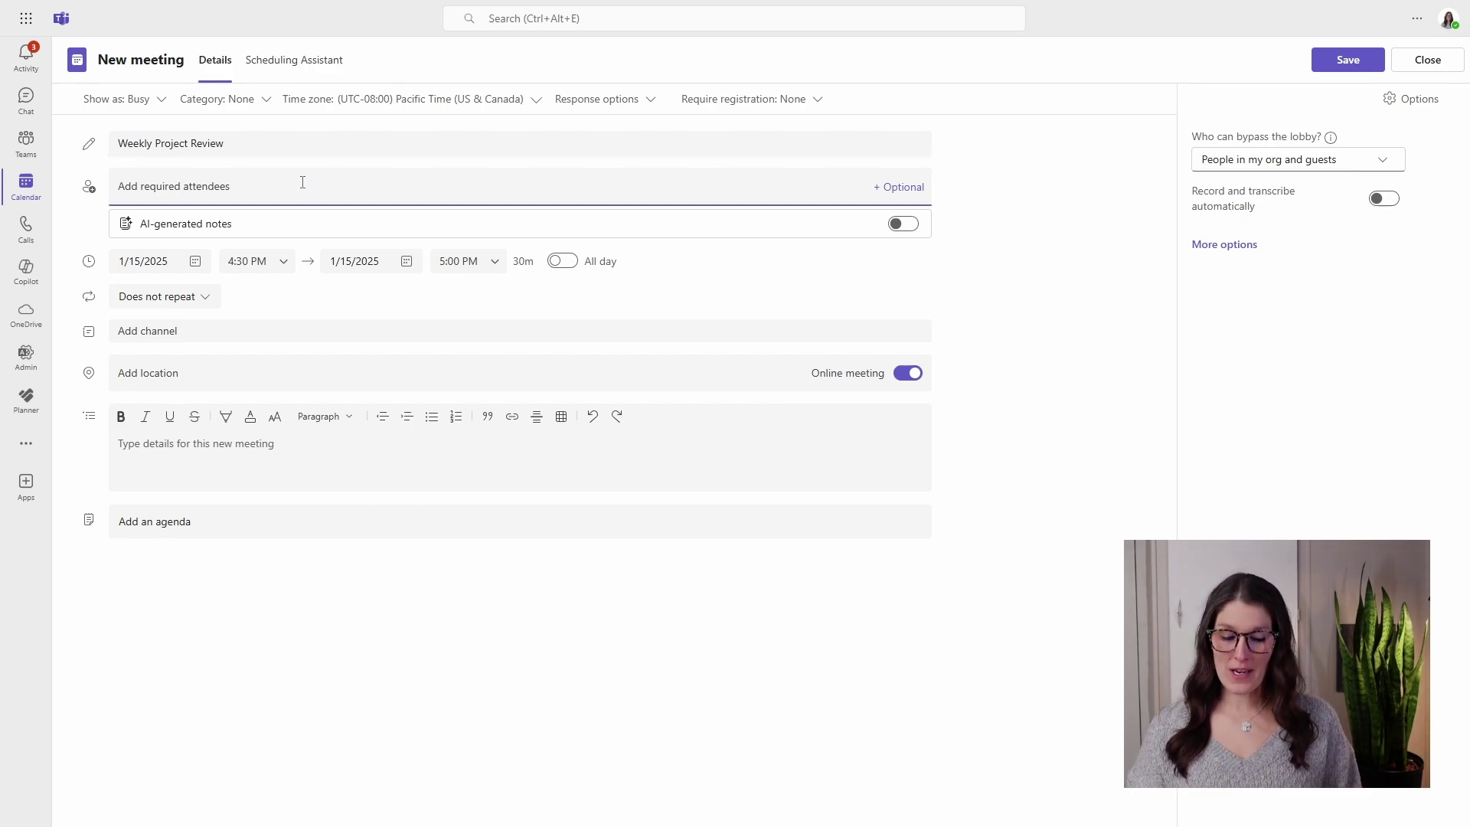
pyautogui.write('mike')
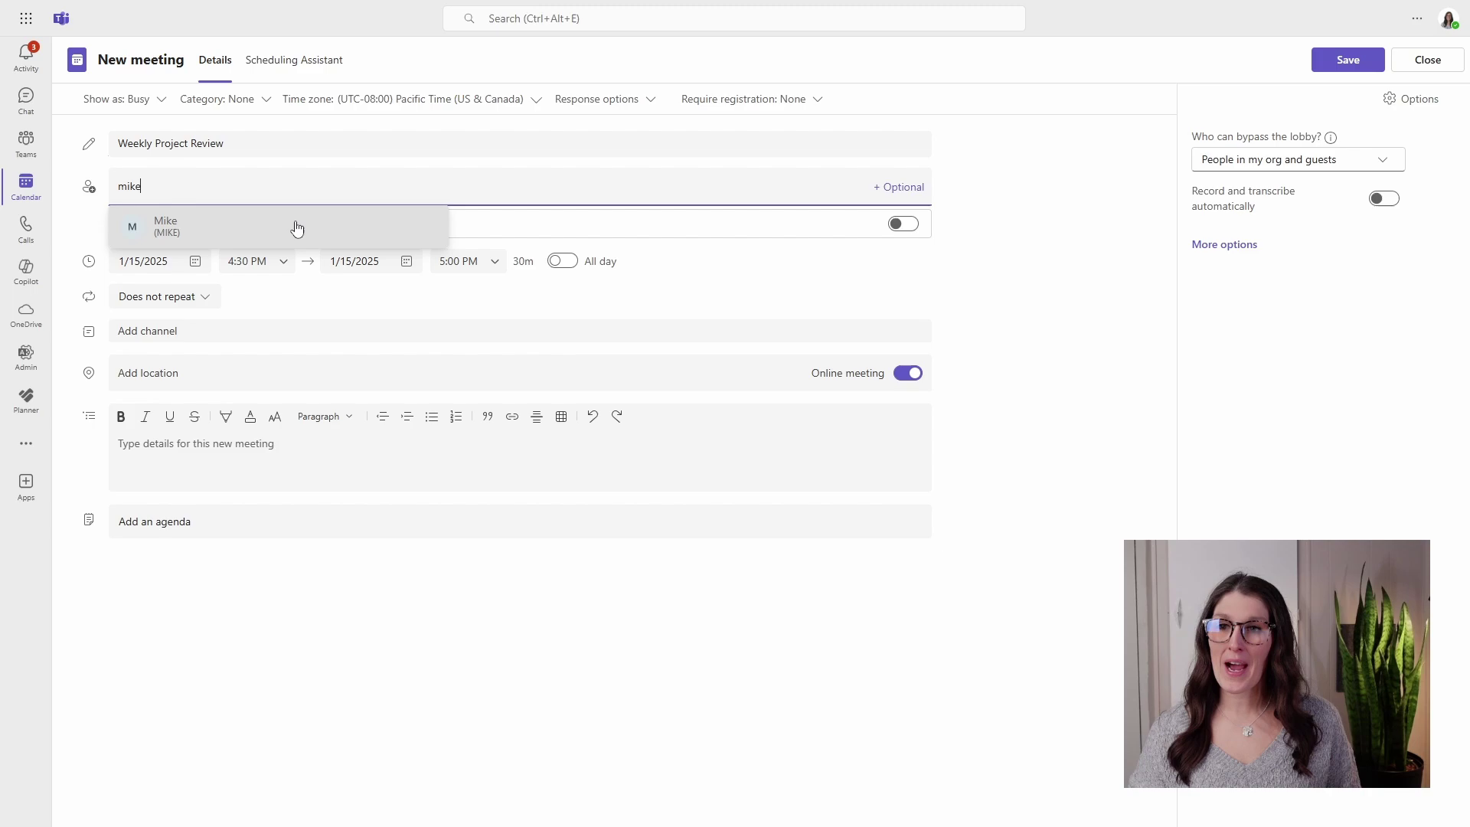
pyautogui.click(297, 227)
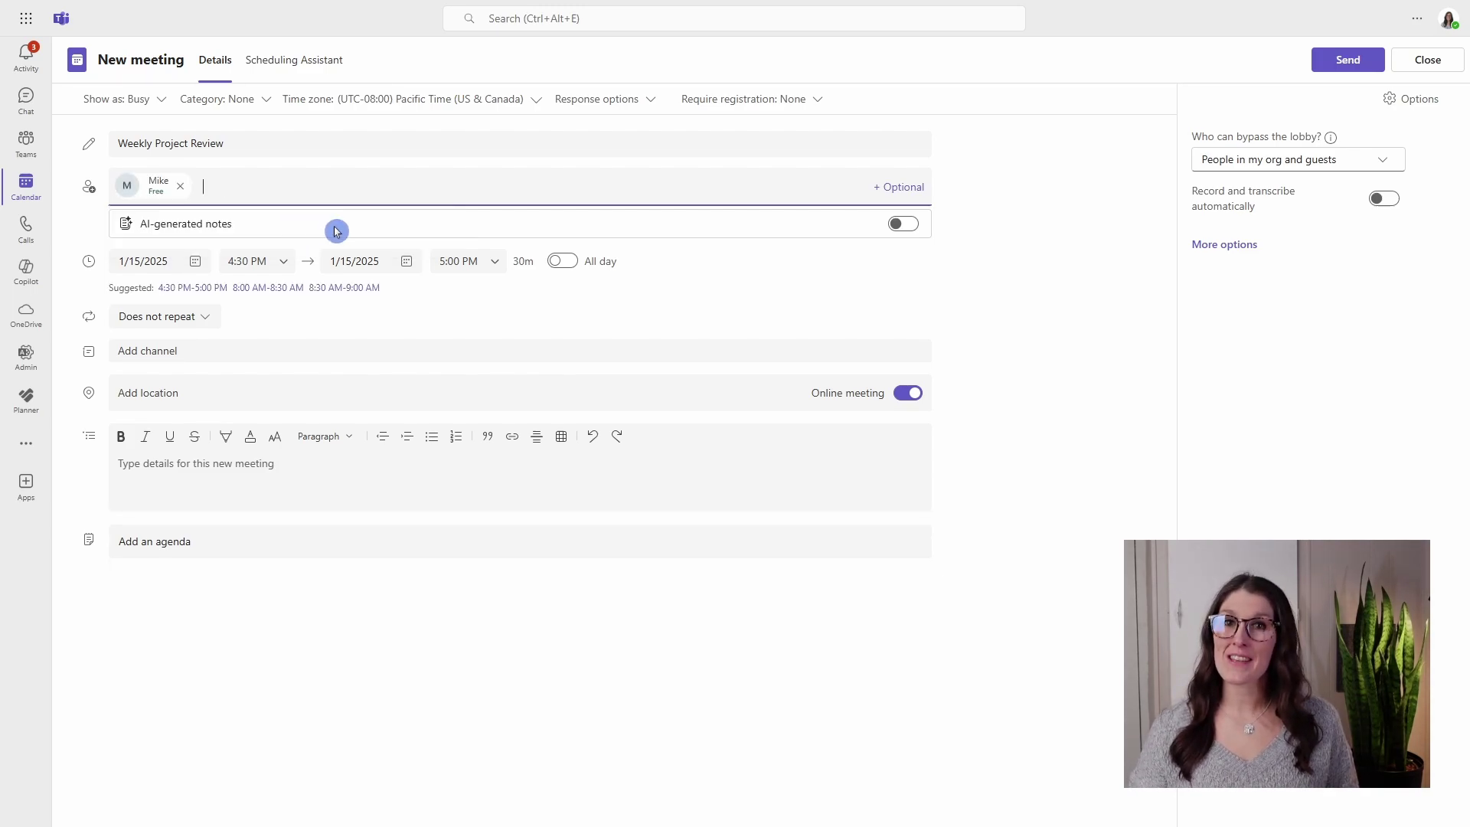
# - Reveal the optional attendees field and set the meeting to repeat weekly
pyautogui.click(902, 188)
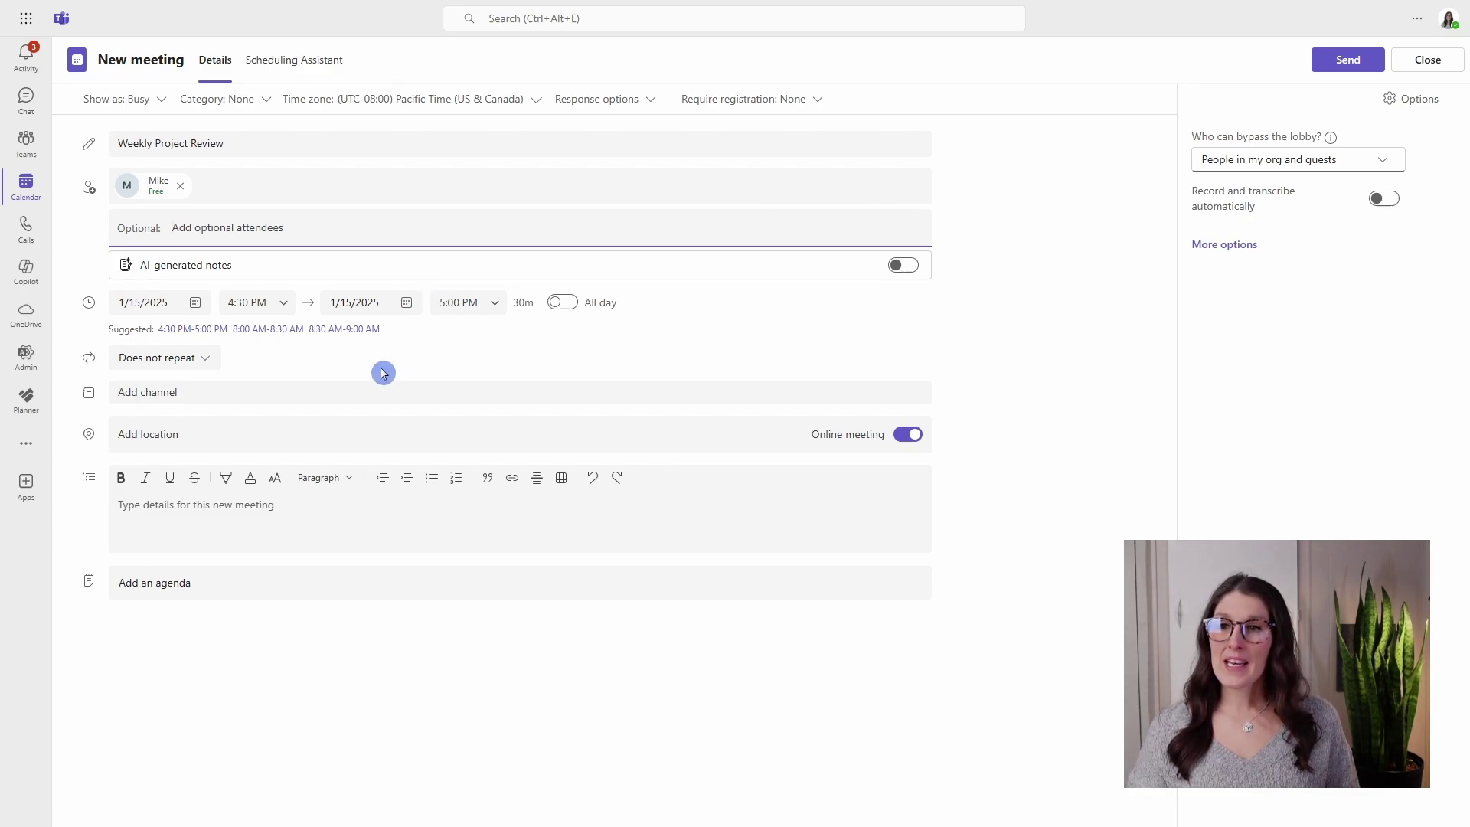
pyautogui.click(204, 359)
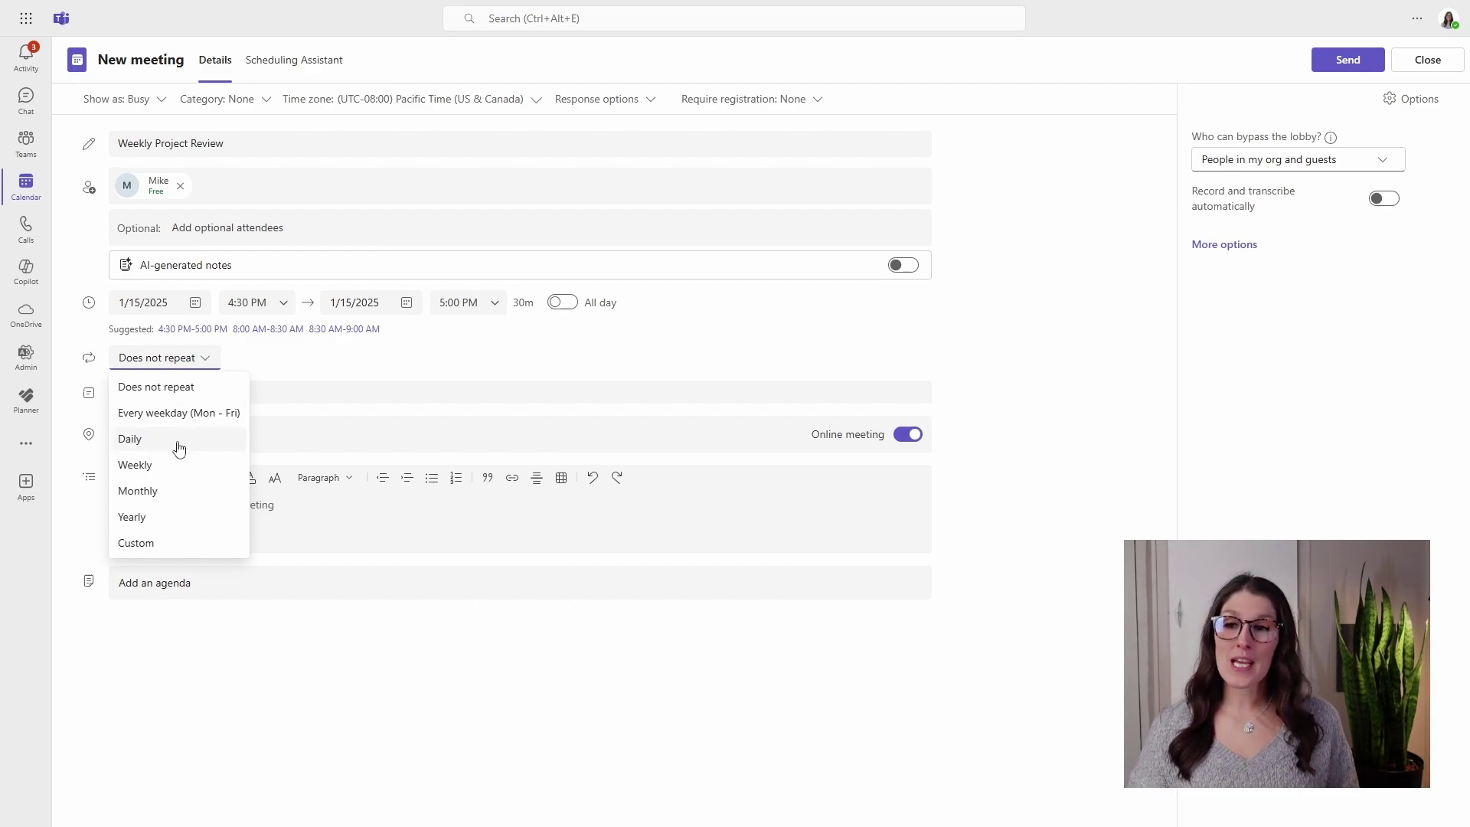
pyautogui.click(173, 511)
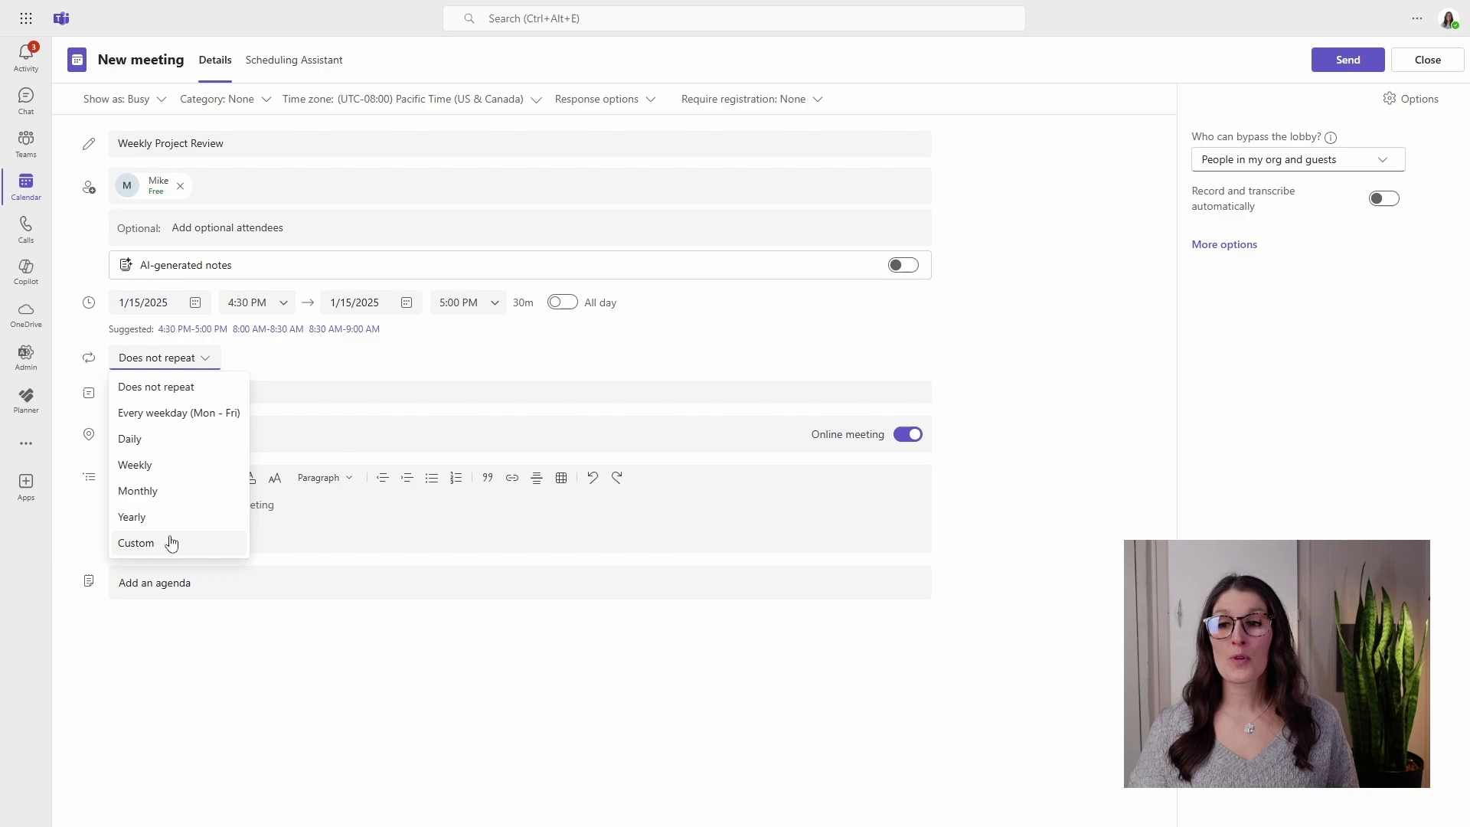
pyautogui.click(189, 470)
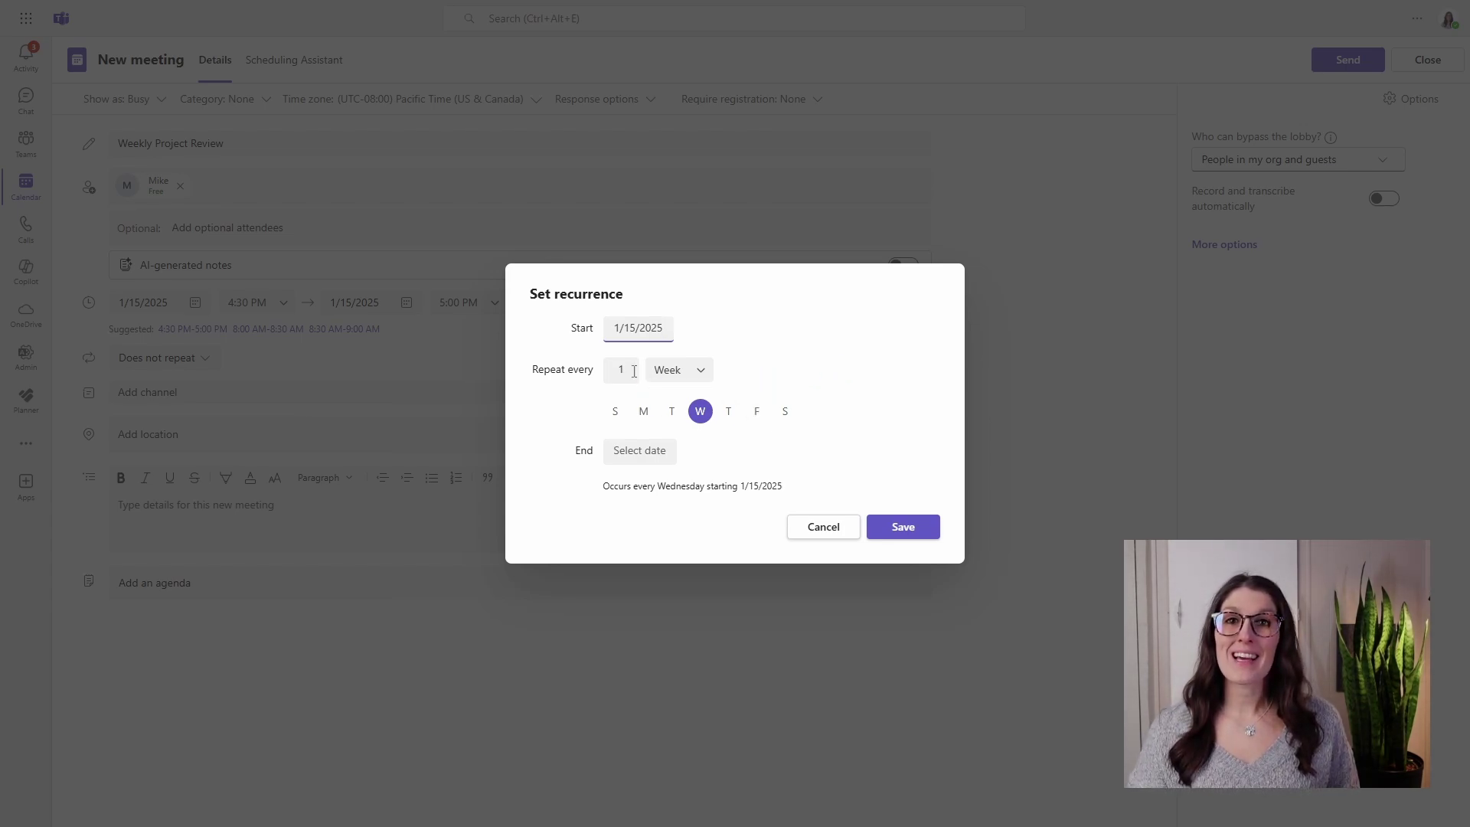
# - Change the repeat interval to 2, revert it to 1, and save the every-Wednesday recurrence
pyautogui.moveTo(634, 372); pyautogui.dragTo(598, 374)
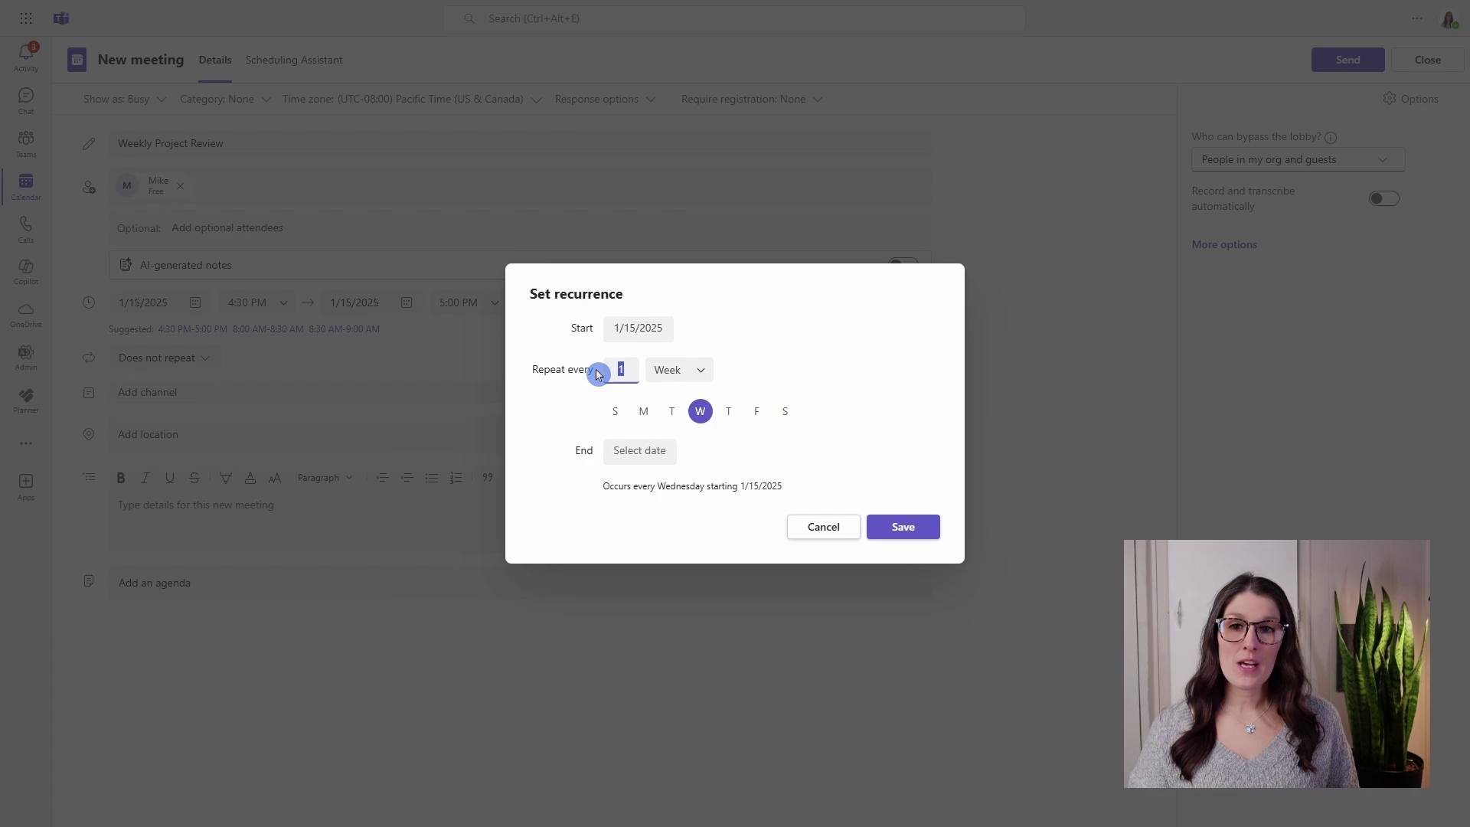
pyautogui.write('2')
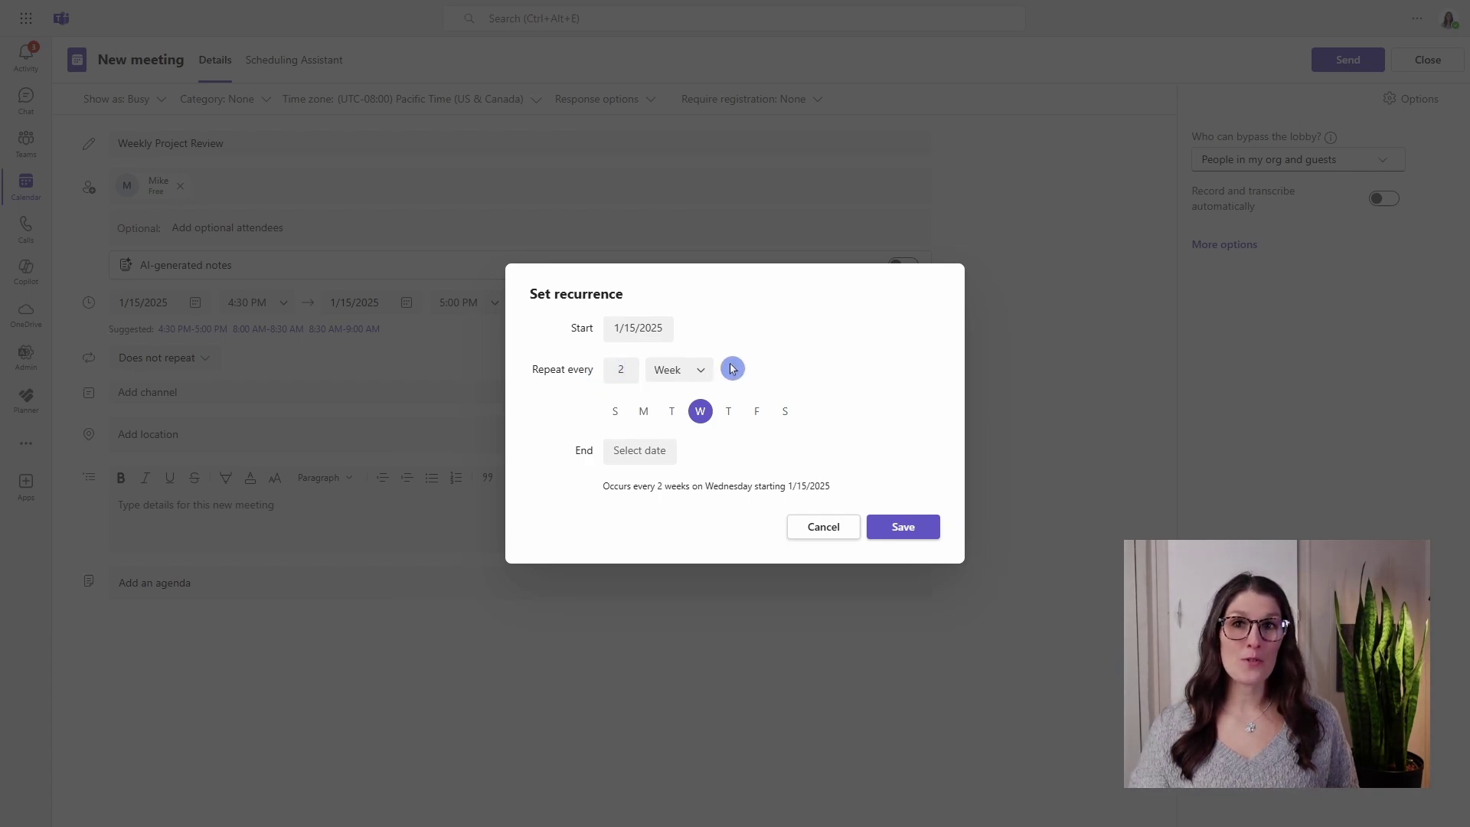
pyautogui.moveTo(630, 368); pyautogui.dragTo(600, 371)
pyautogui.write('1')
pyautogui.click(777, 377)
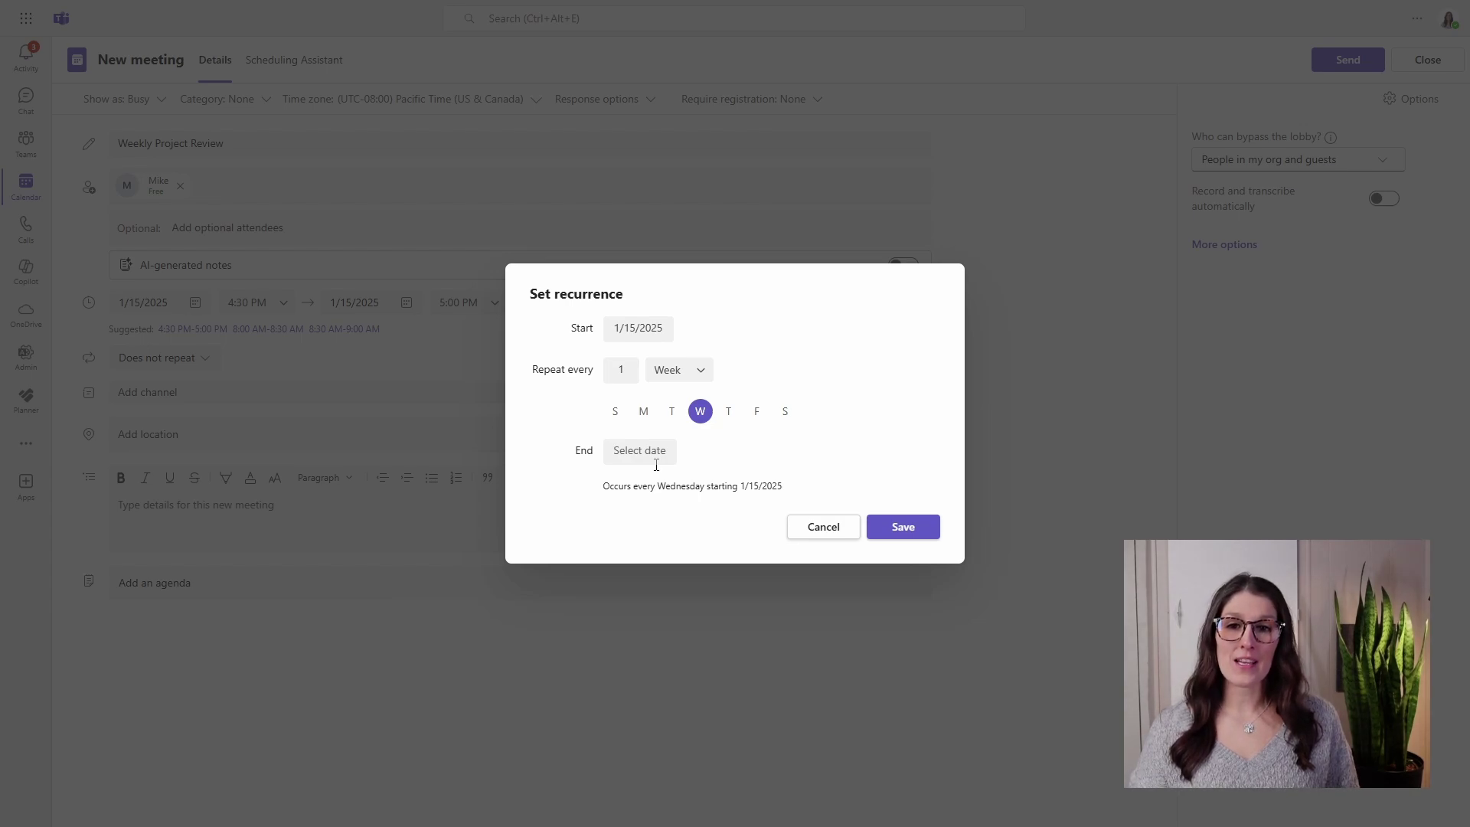
pyautogui.click(762, 475)
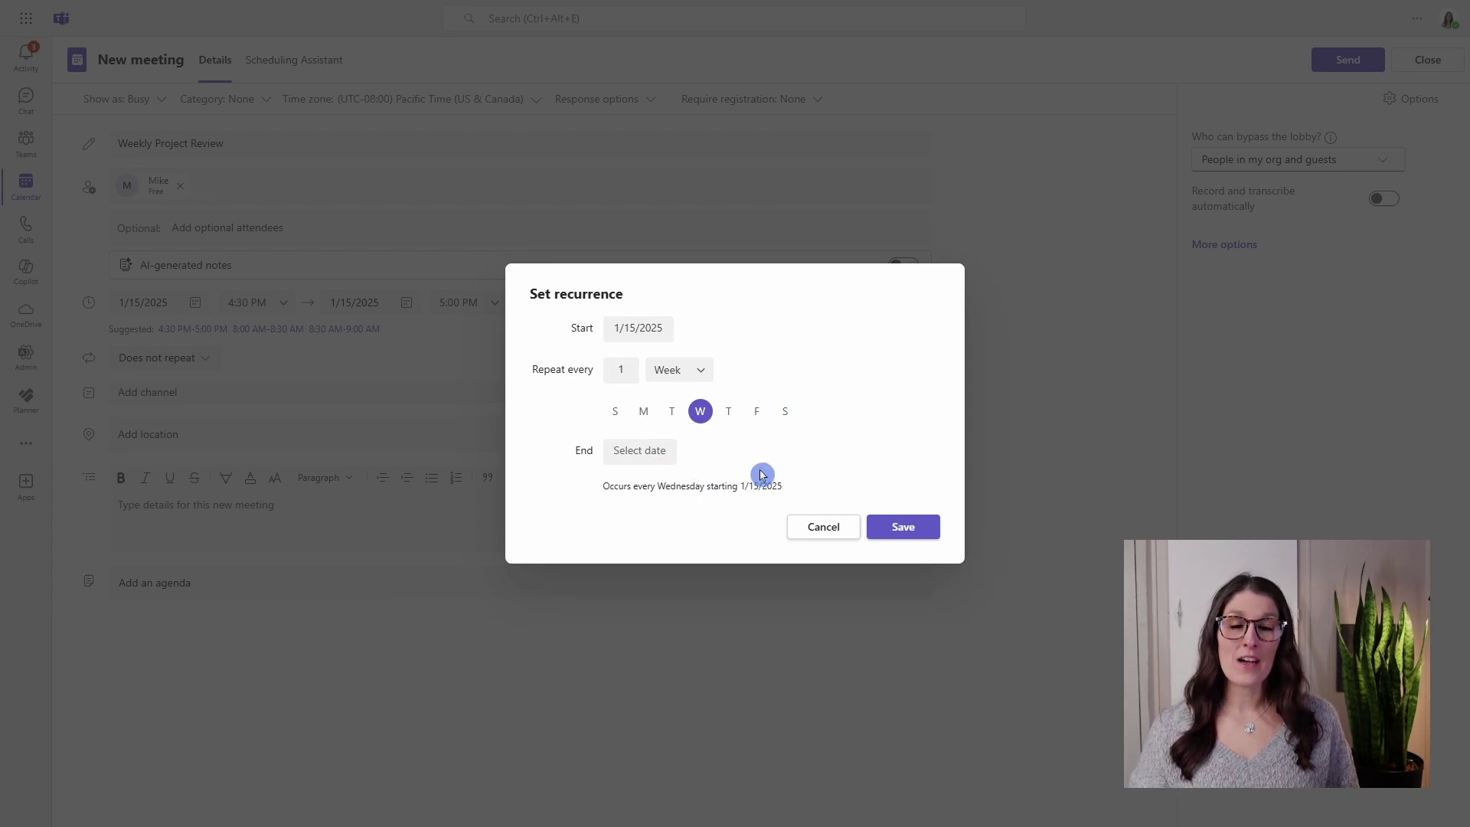
pyautogui.click(903, 528)
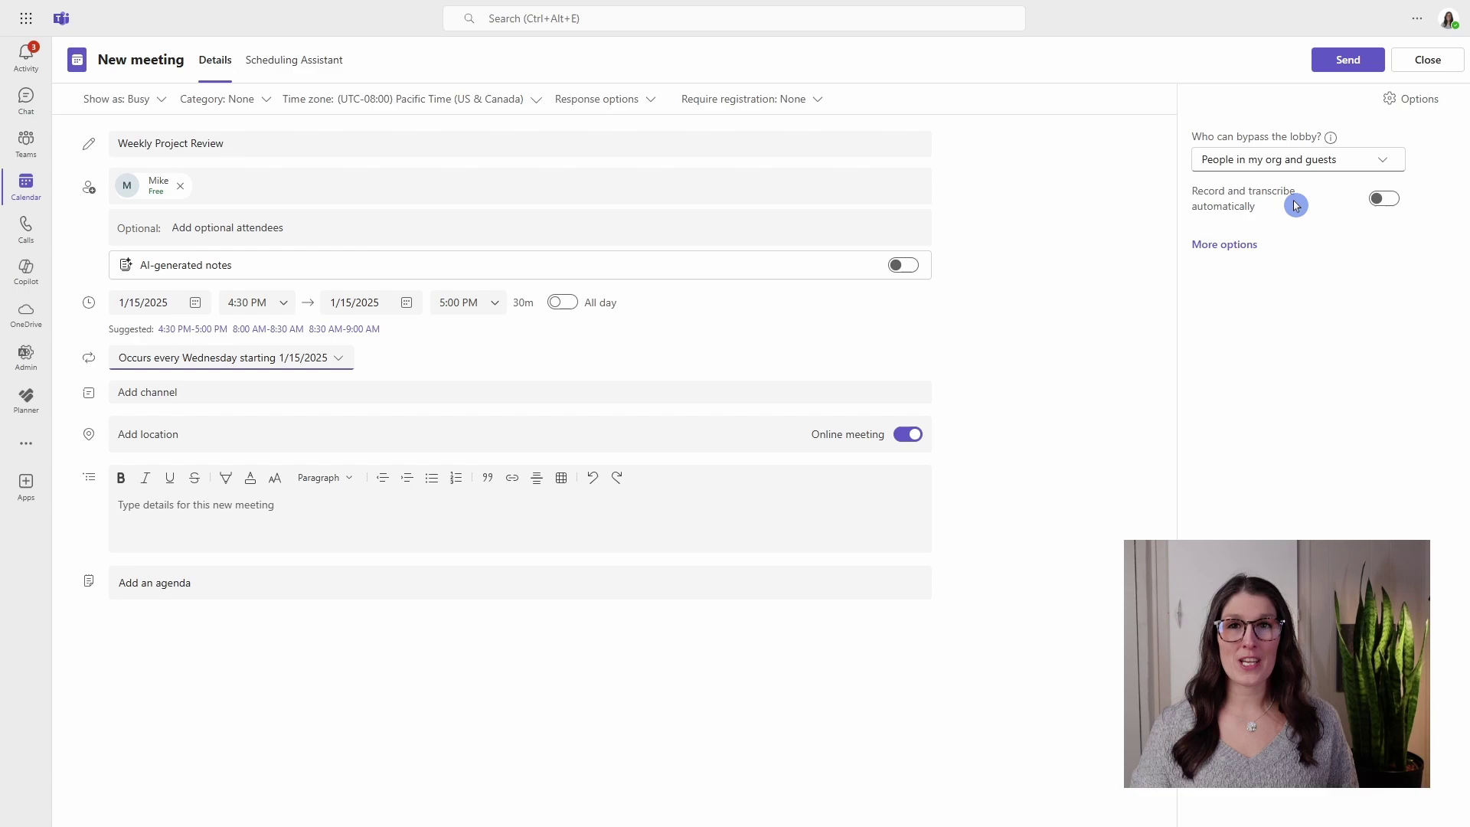
# - Enable automatic recording and transcription and add Loop agenda and meeting notes
pyautogui.click(1387, 199)
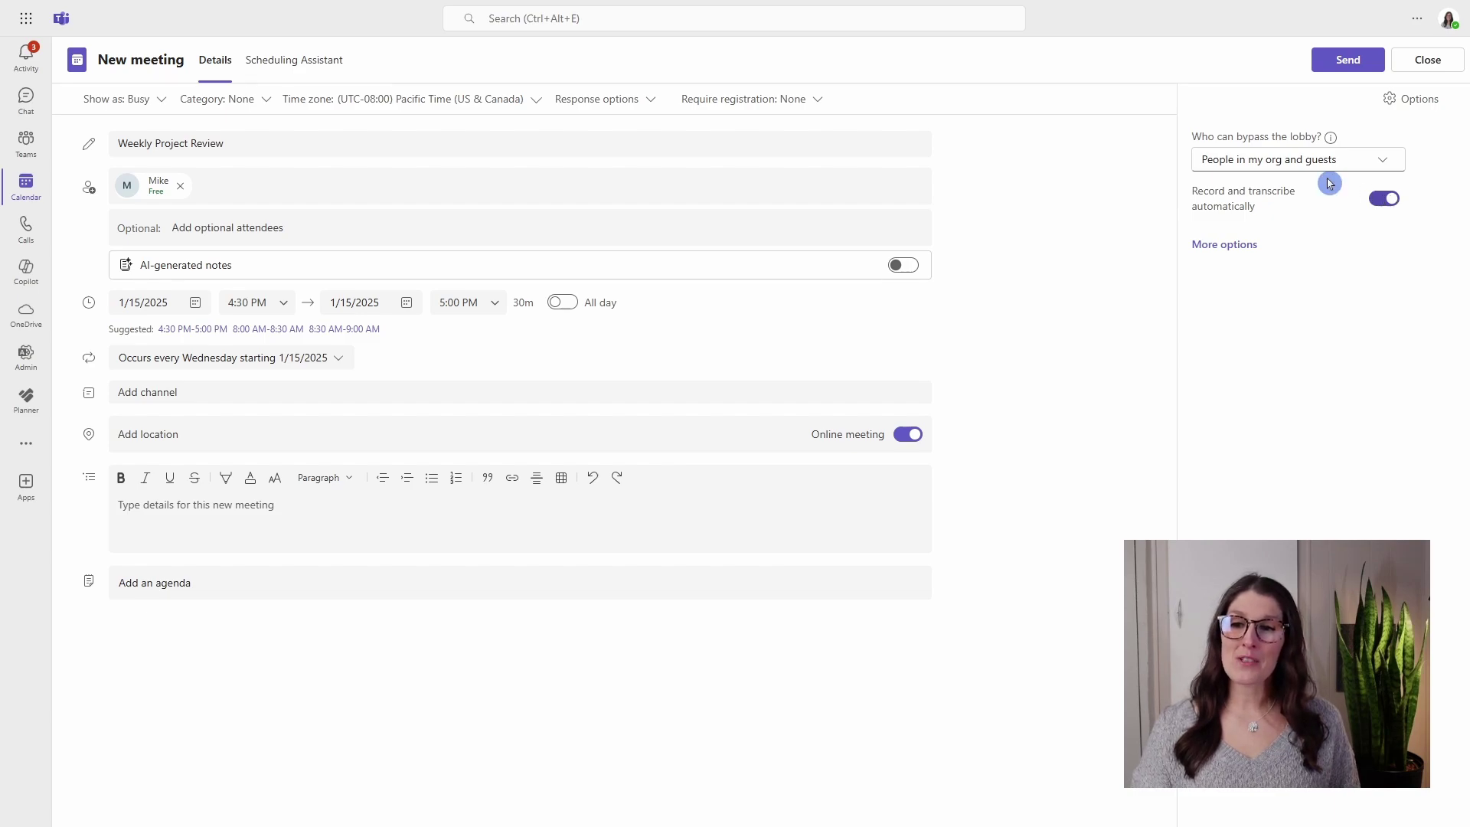
pyautogui.click(620, 605)
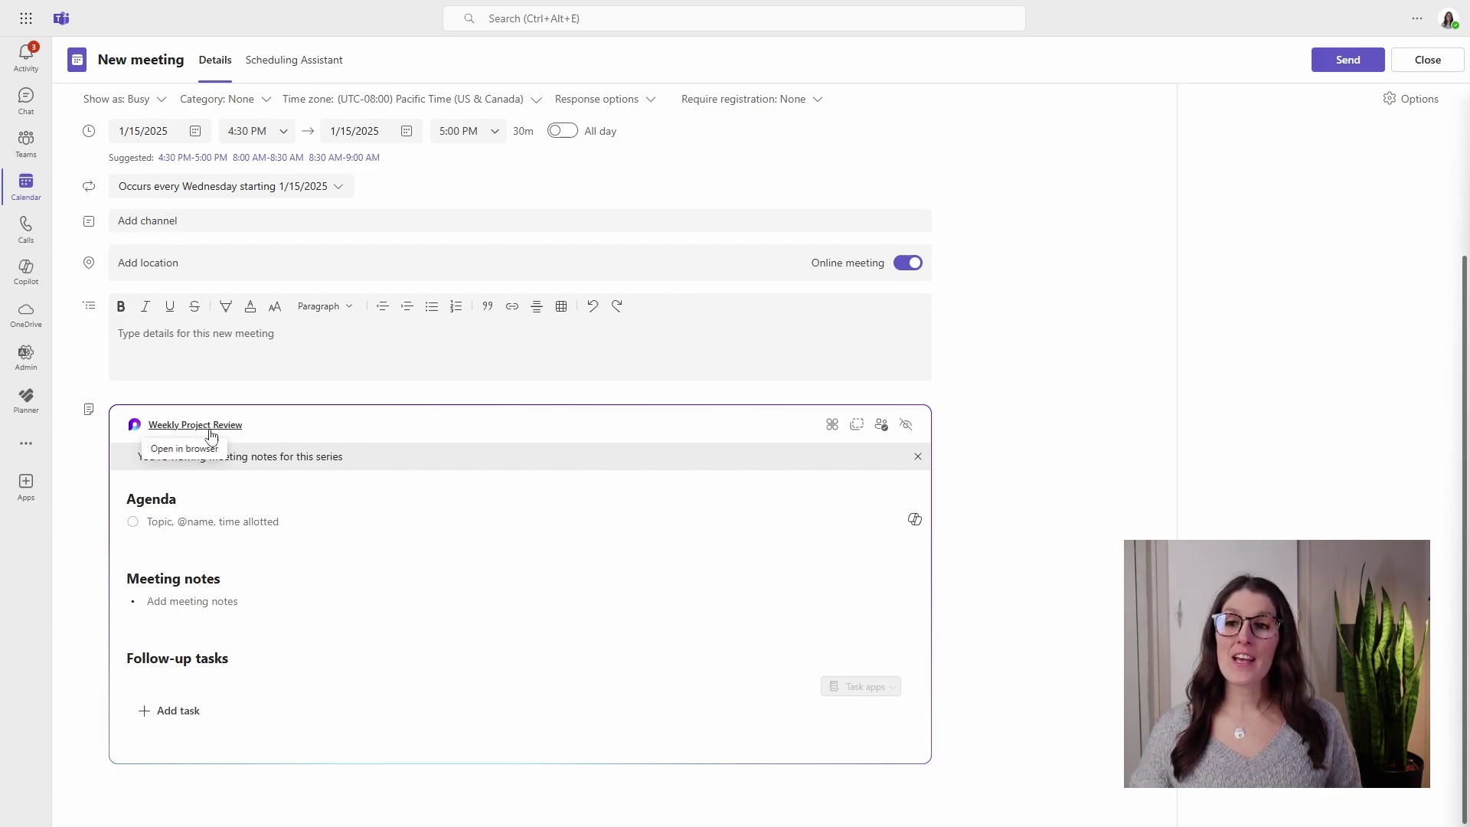
# - Paste 'Previous Meeting Review' as the first outdented agenda item and begin an @-mention of a colleague after it
pyautogui.scroll(2, 969, 493)
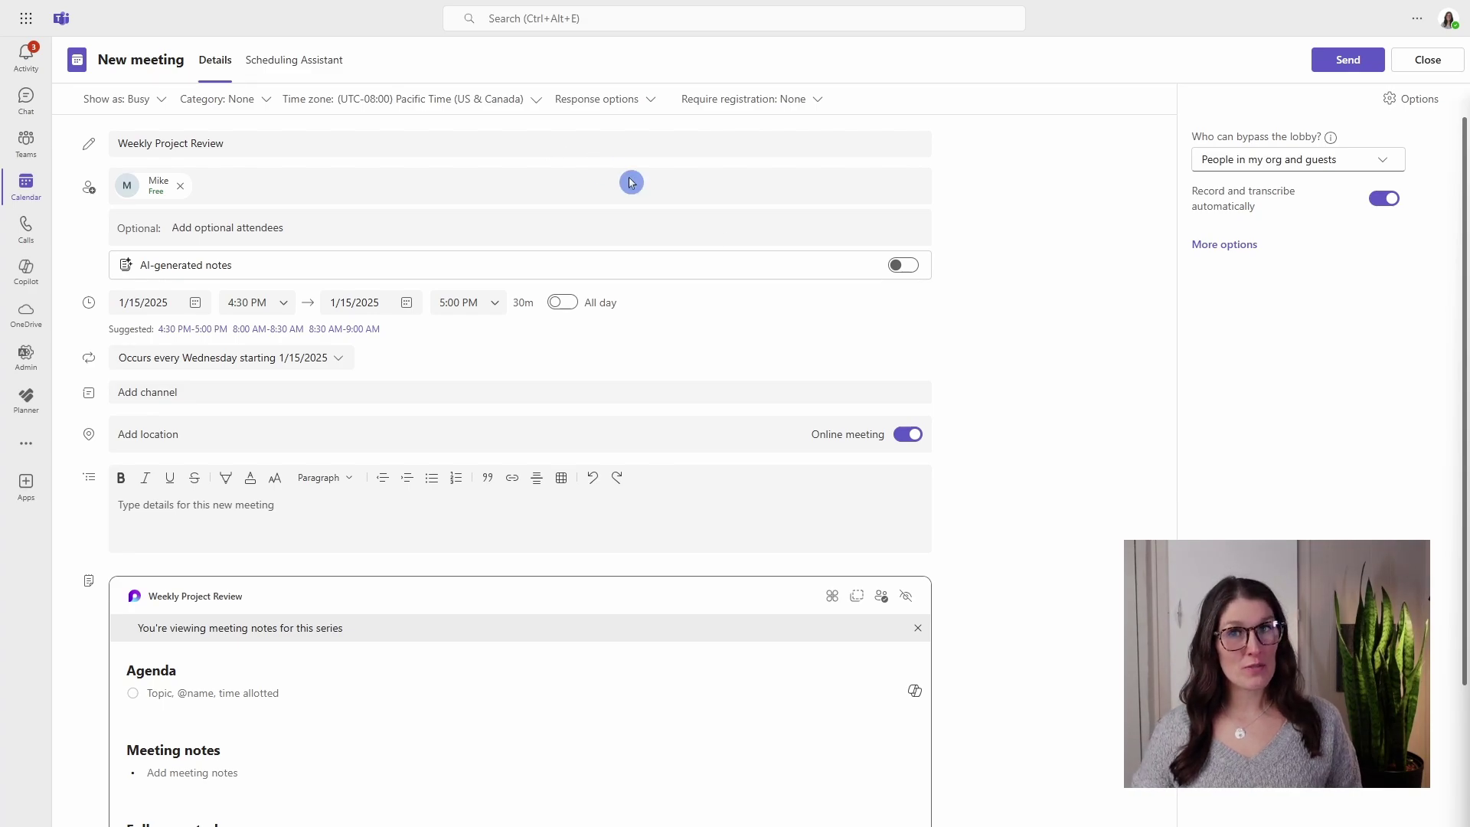
pyautogui.scroll(-2, 1011, 515)
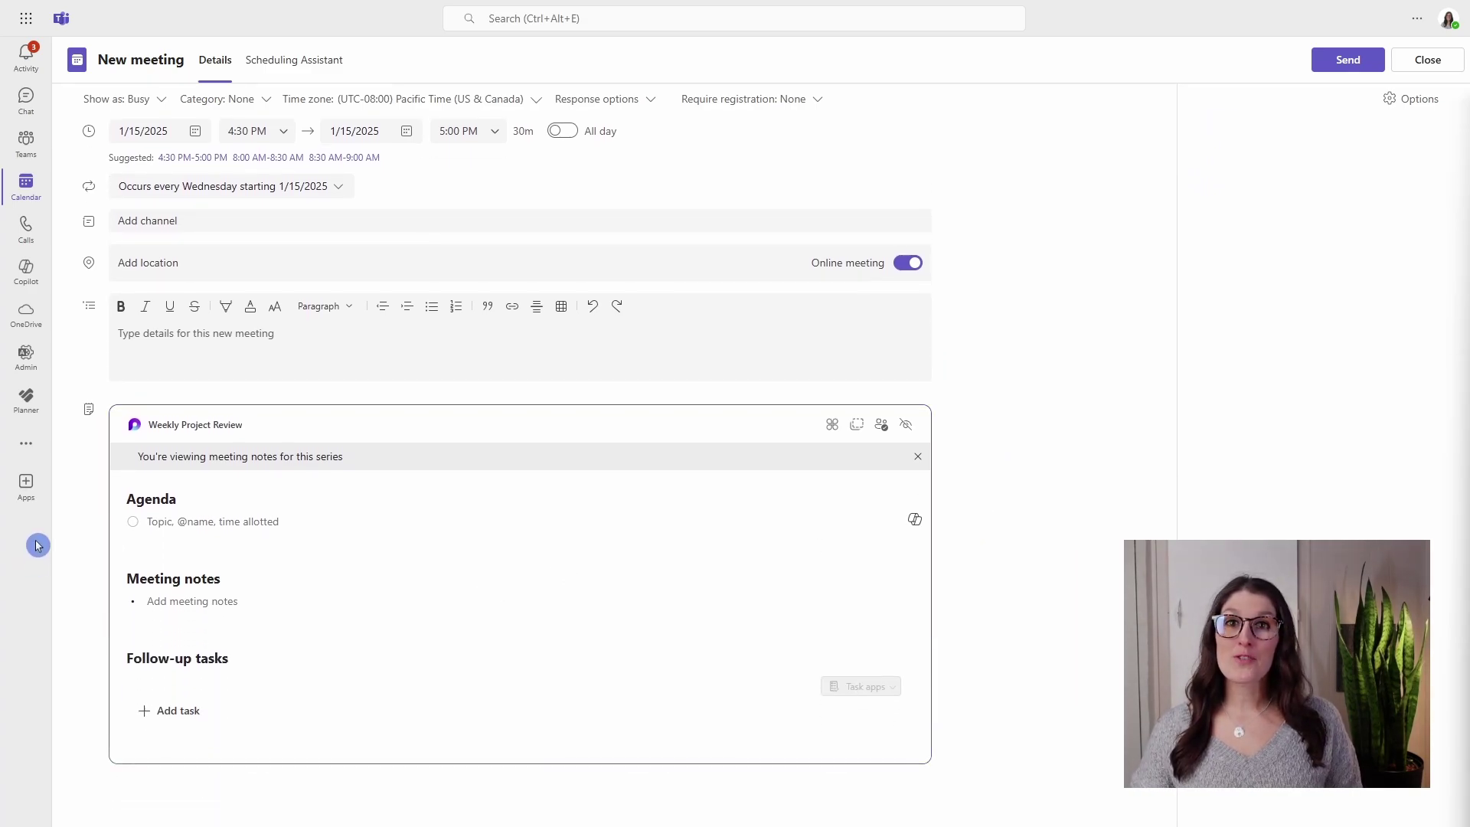
pyautogui.click(147, 474)
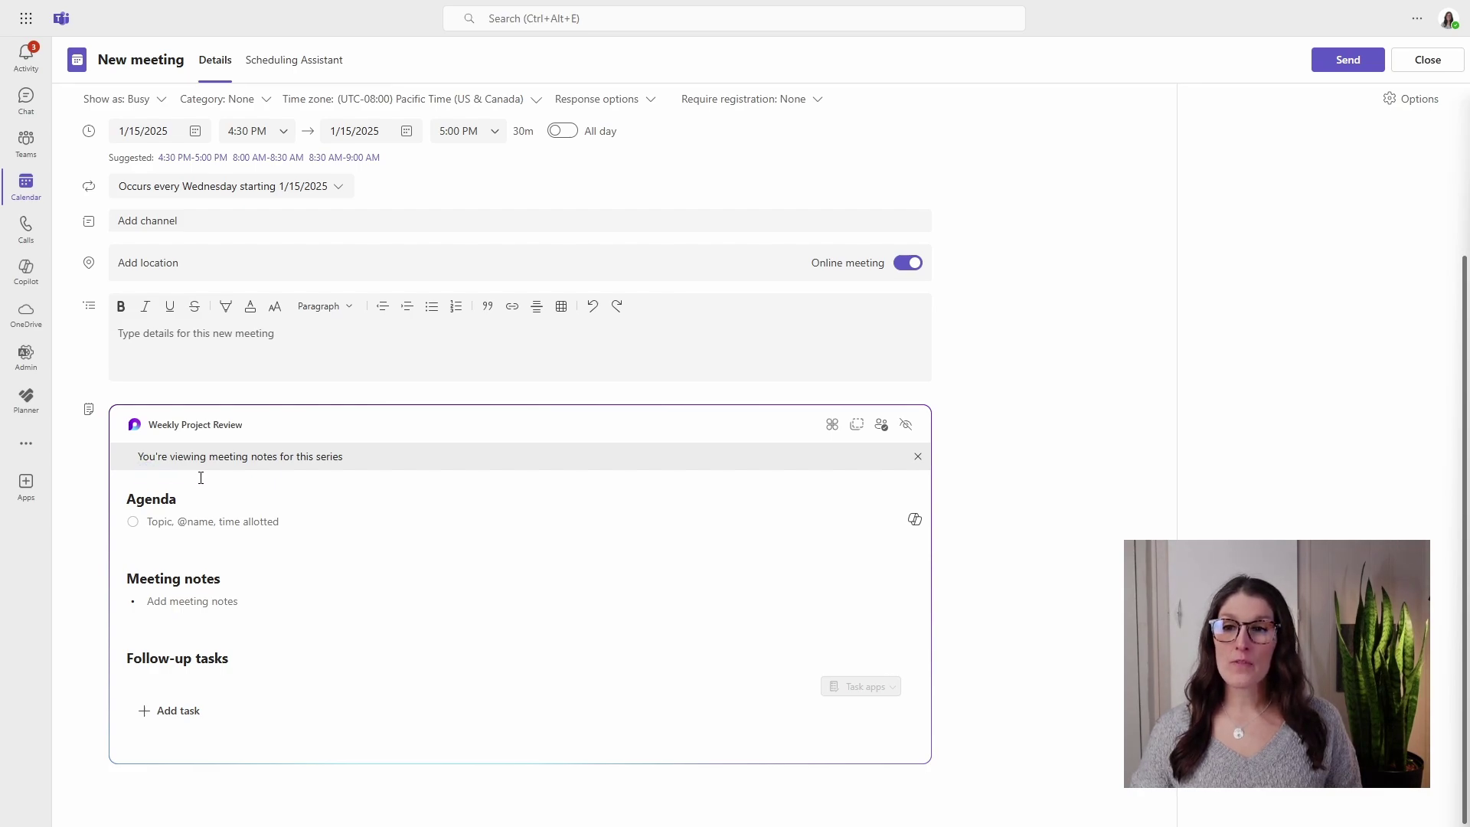
pyautogui.click(303, 474)
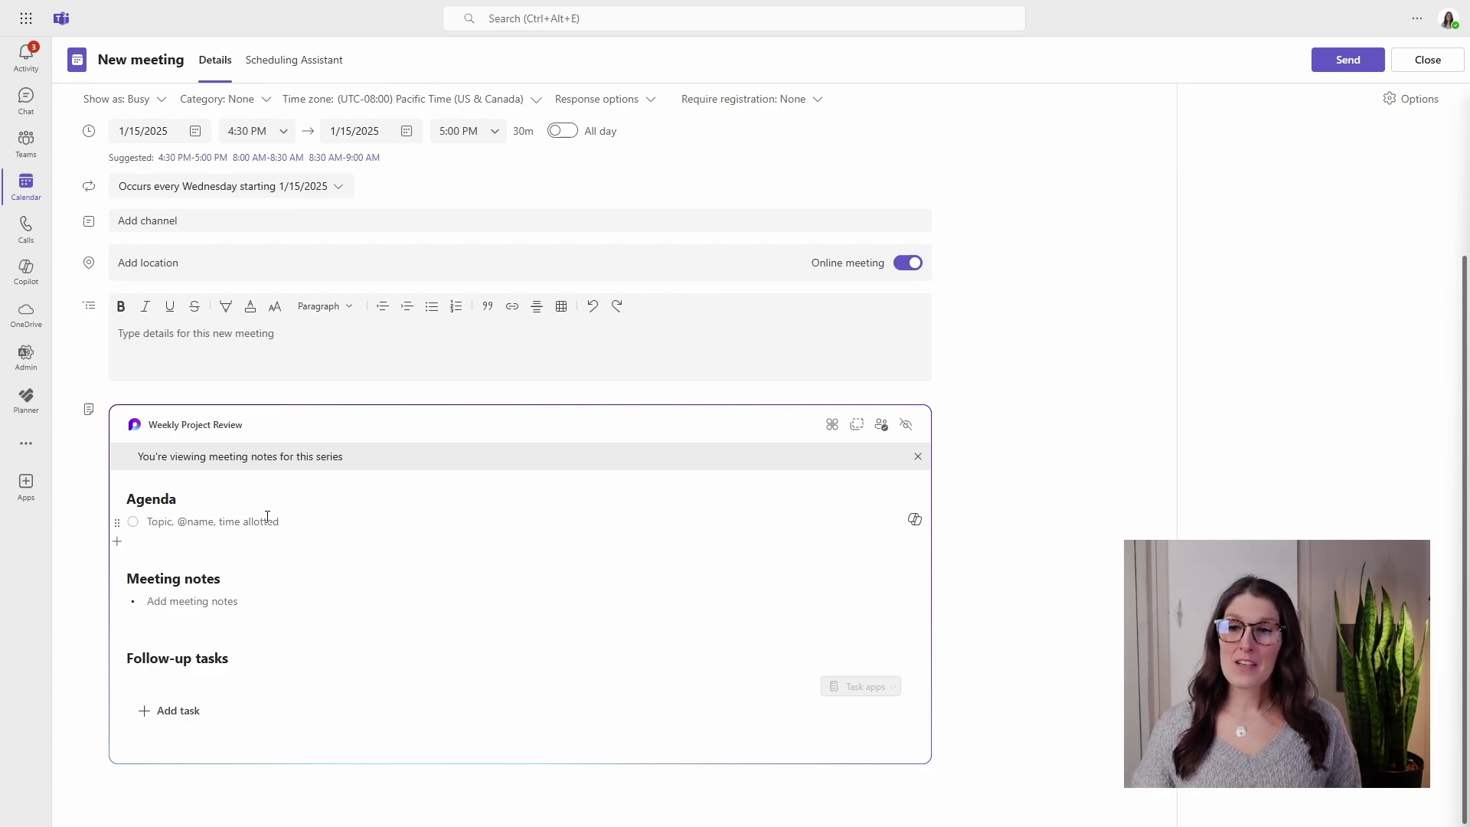
pyautogui.click(149, 533)
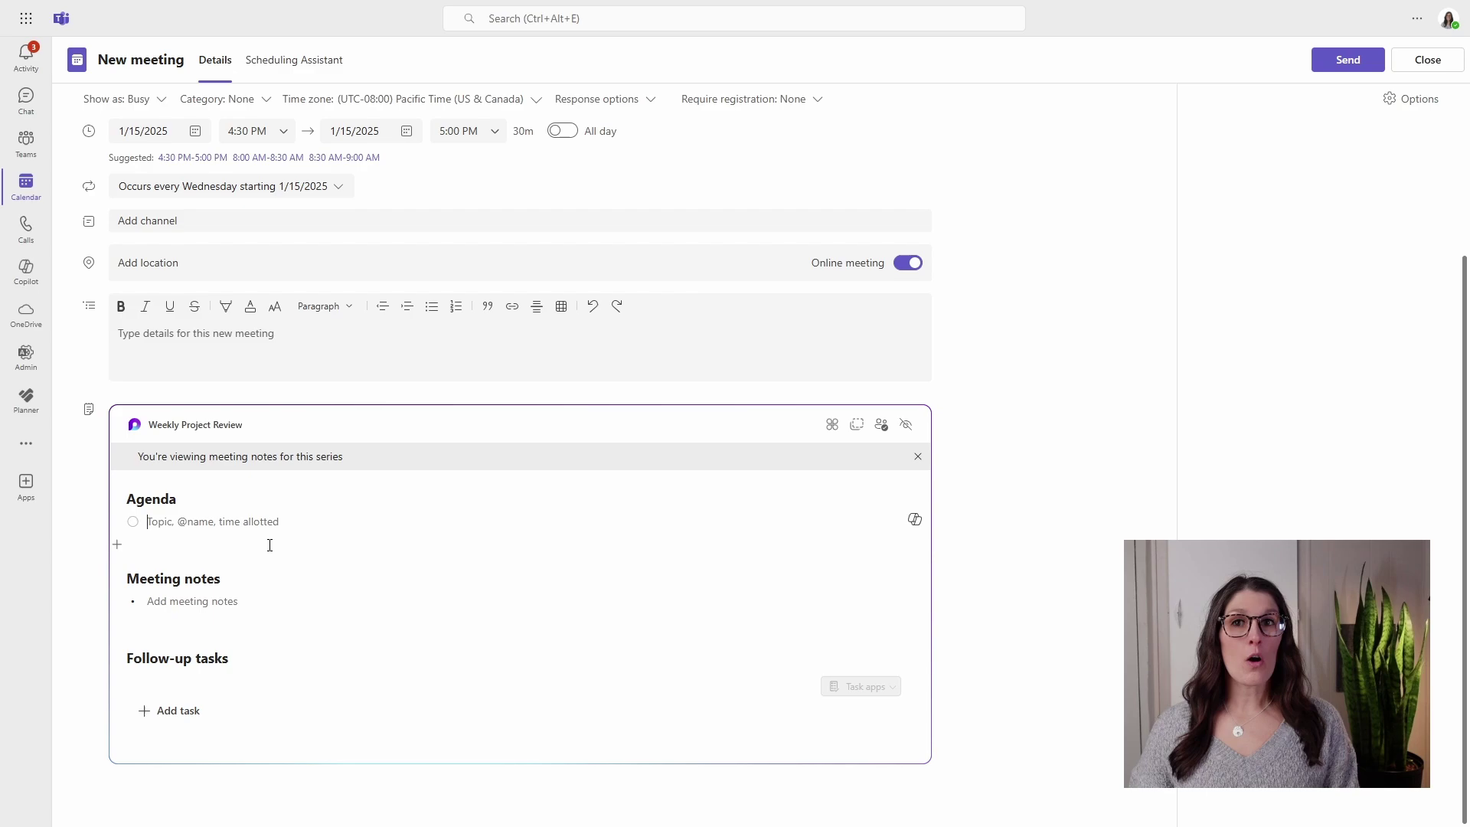
pyautogui.write('Previous Meeting Review')
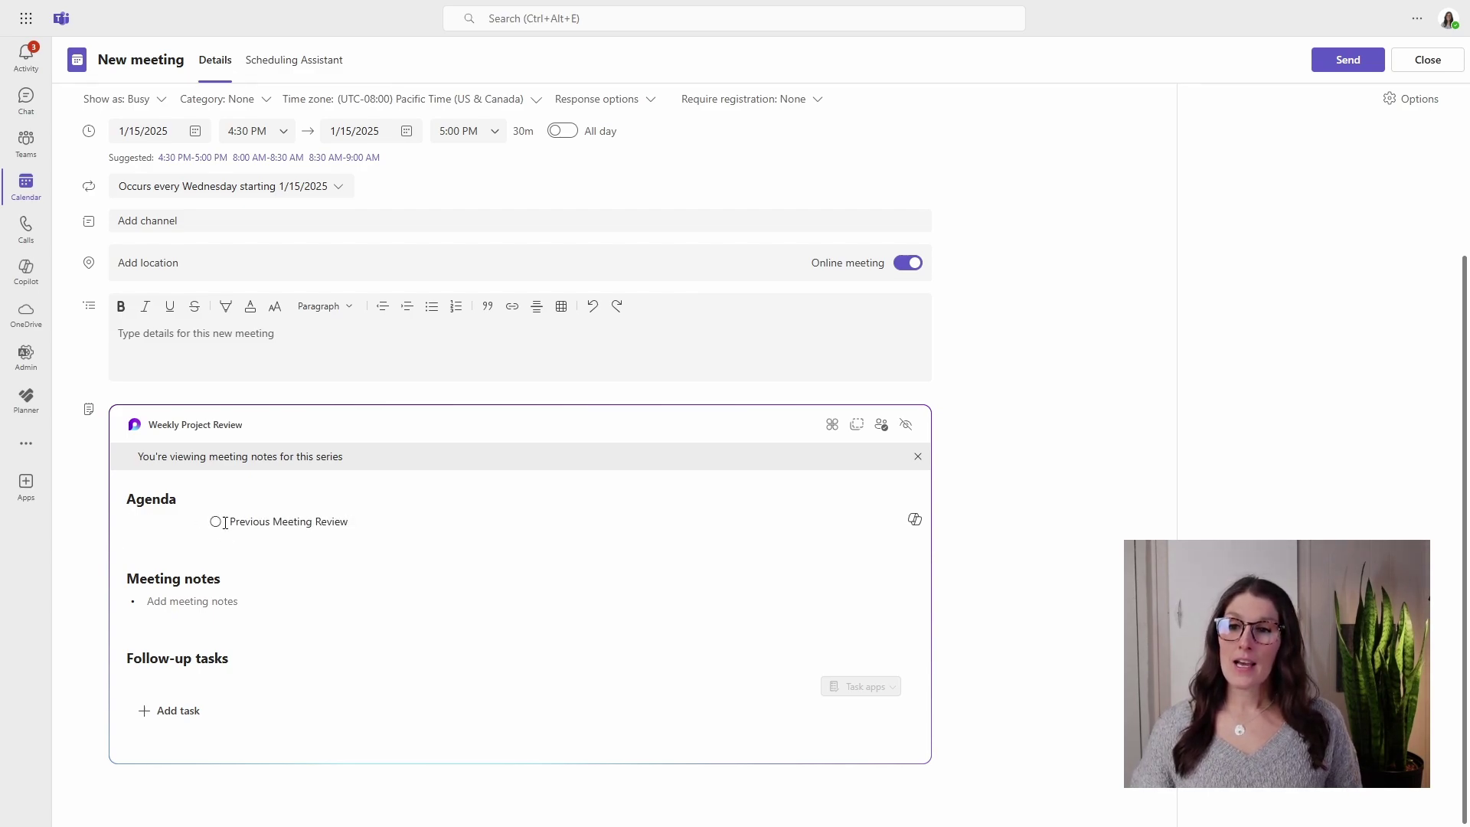
pyautogui.hotkey('shift', 'Tab')
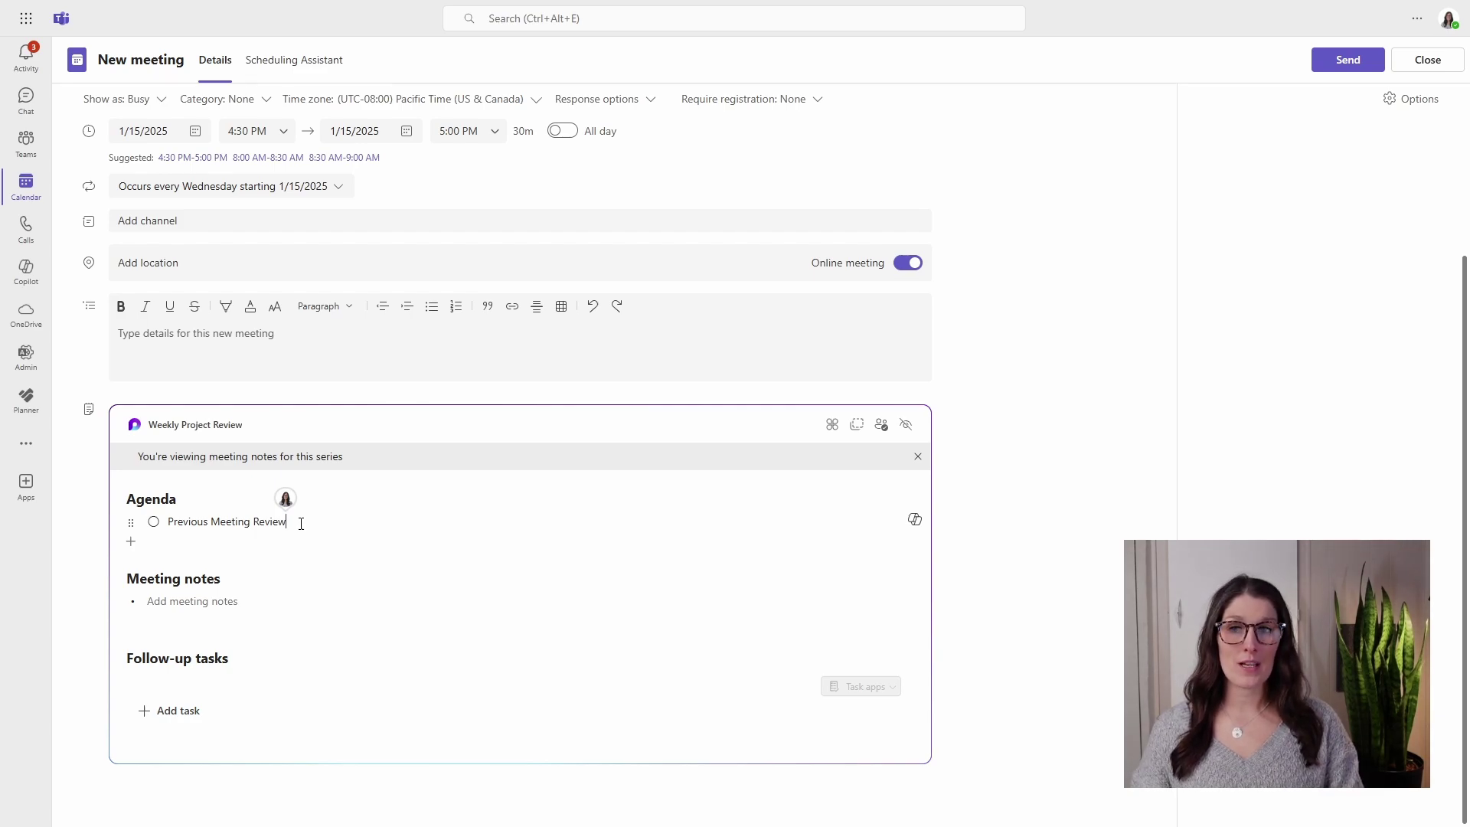
pyautogui.write(',')
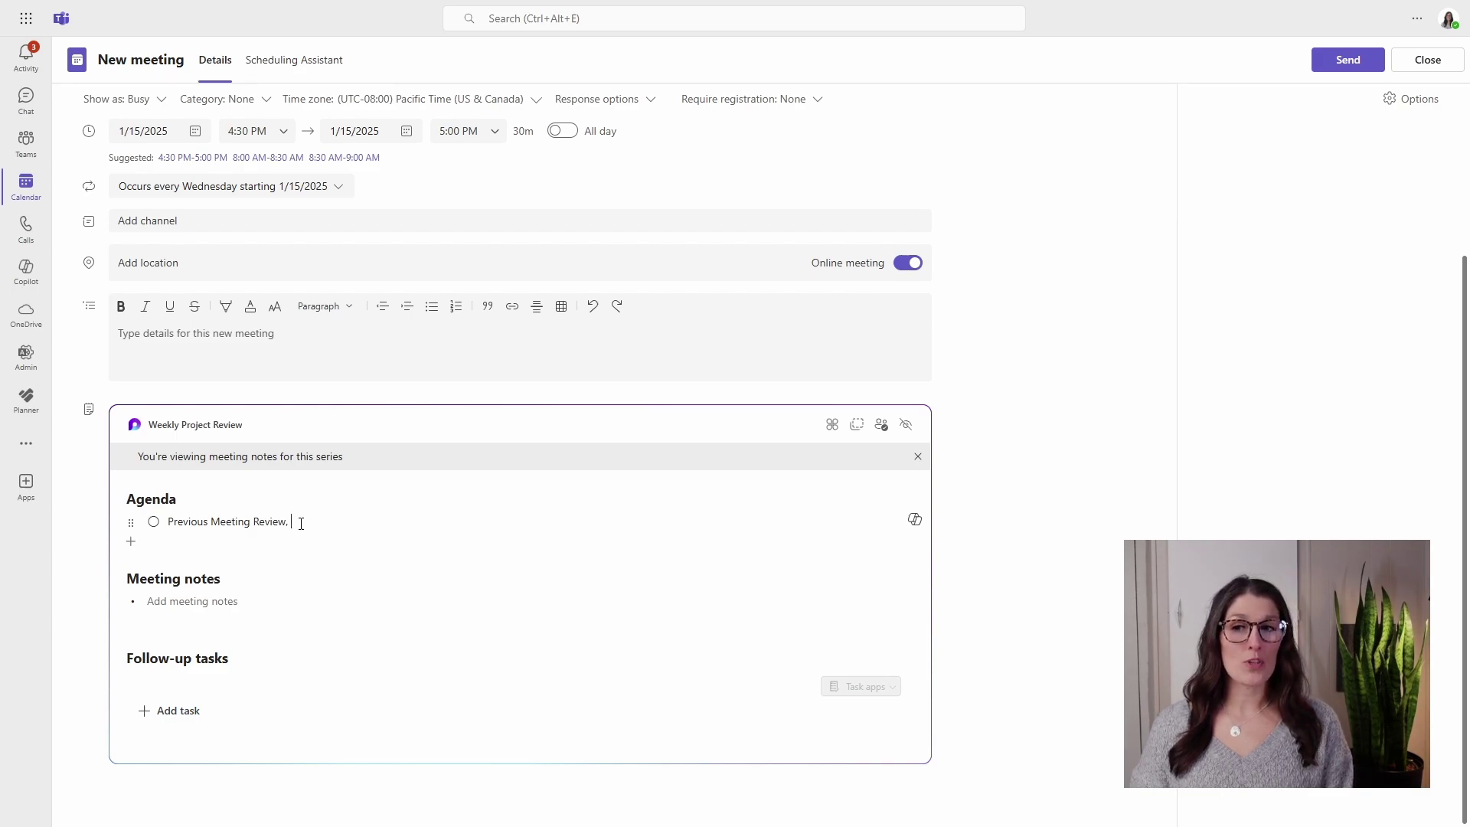
pyautogui.write('@mike')
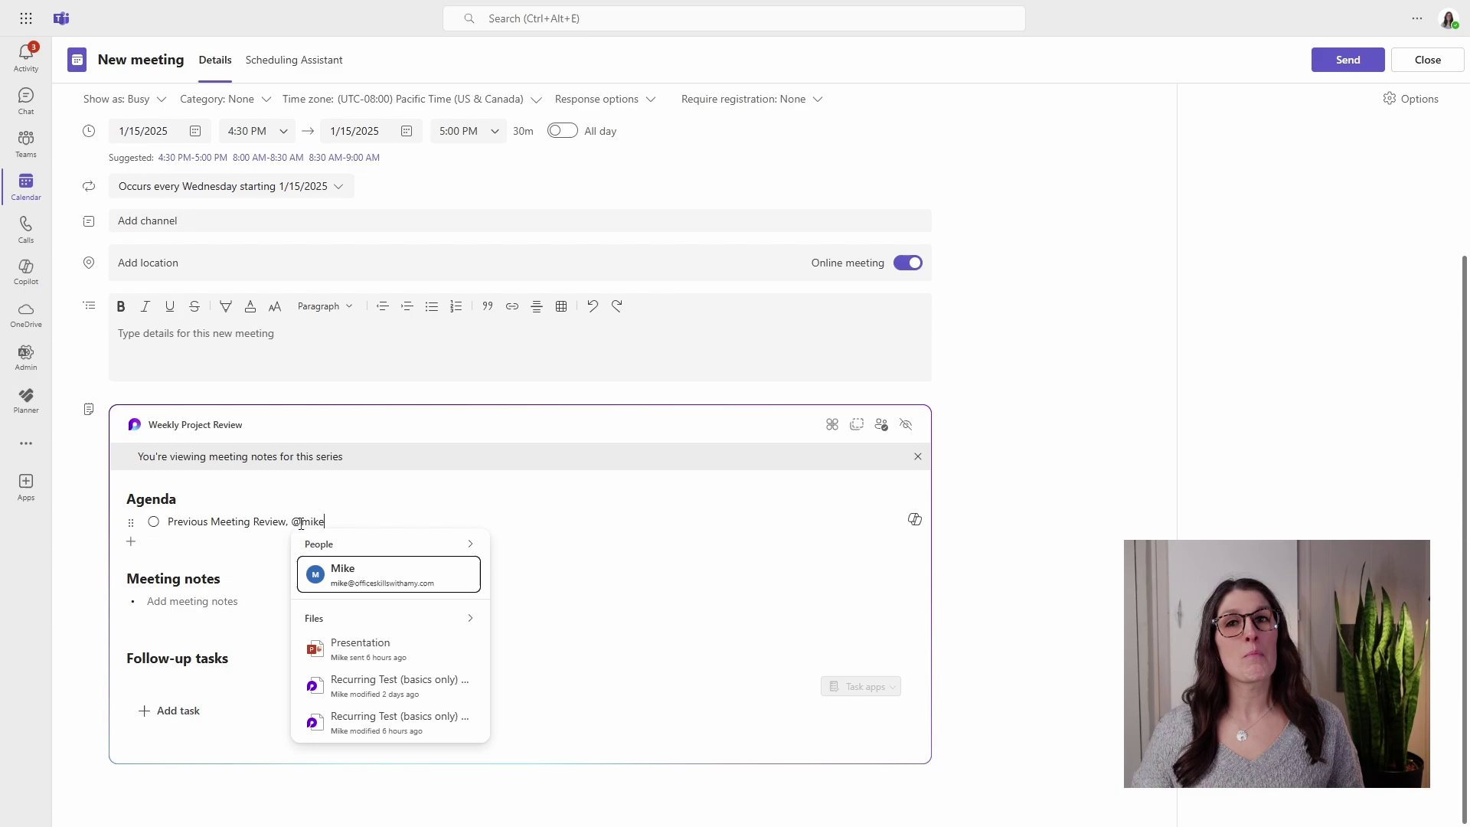
# - Insert the colleague mention, share the notes with them, start another agenda item, and send the invitation
pyautogui.click(433, 580)
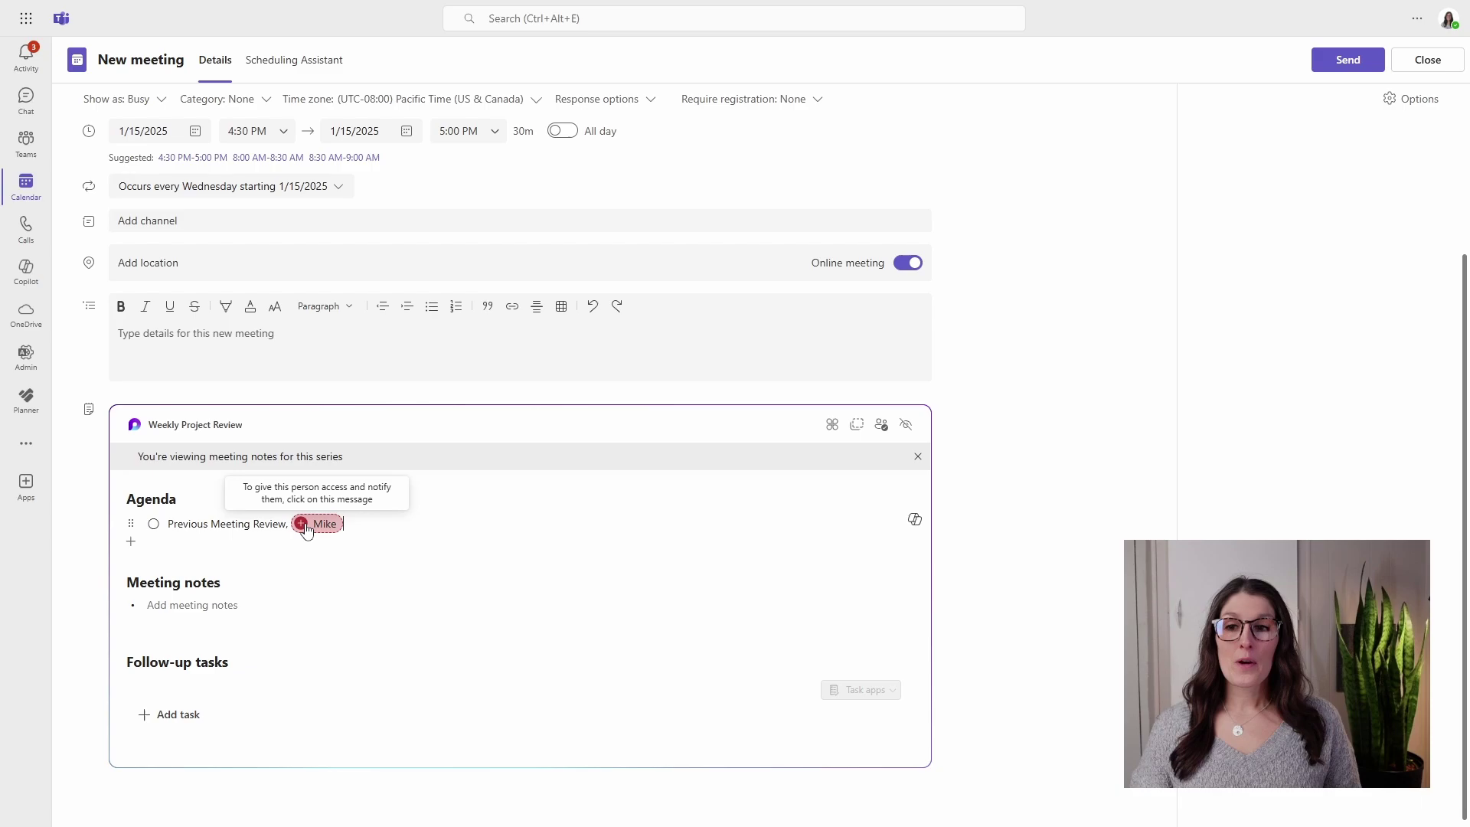
pyautogui.click(301, 526)
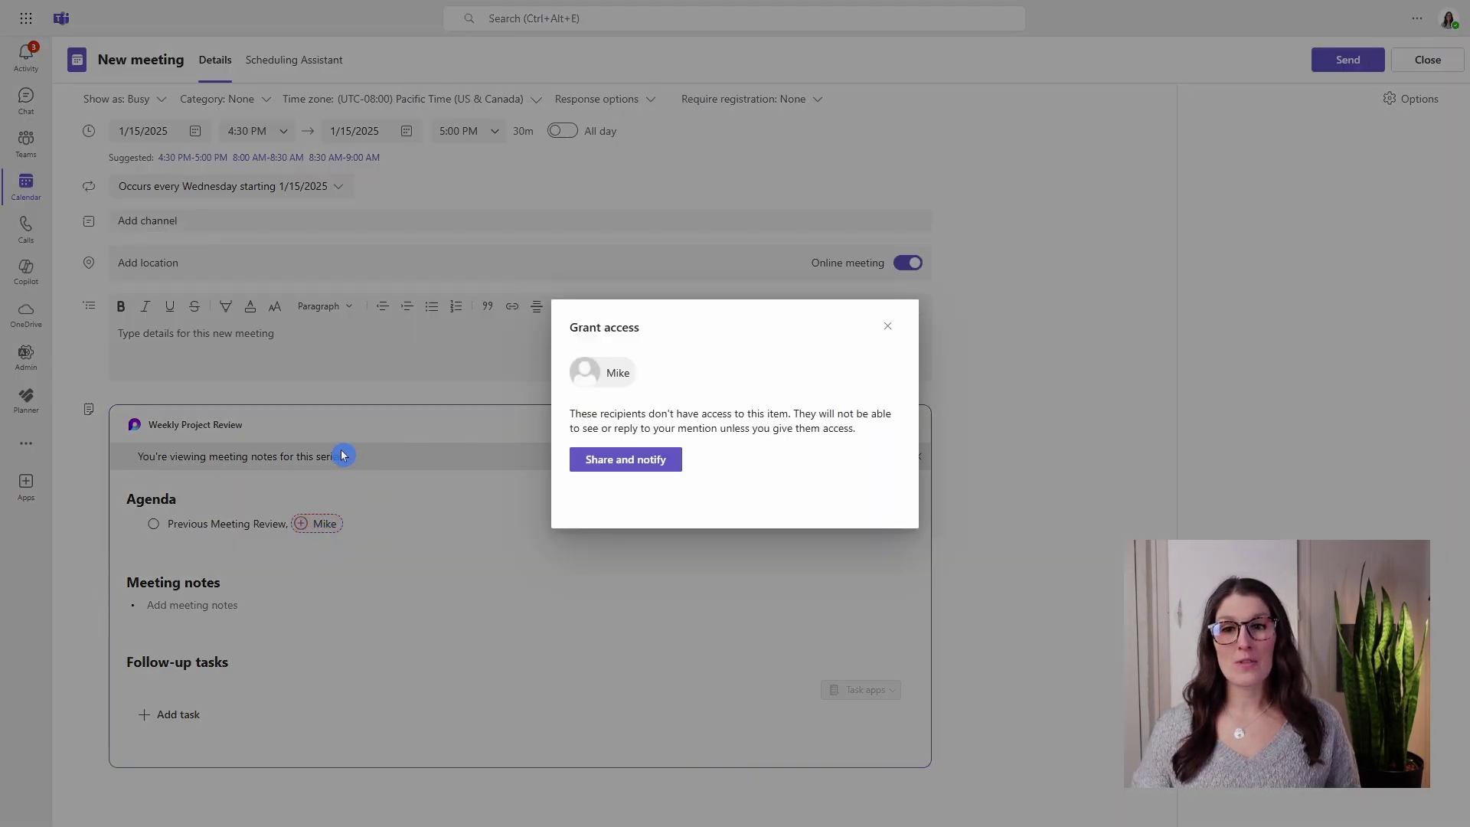
pyautogui.click(625, 470)
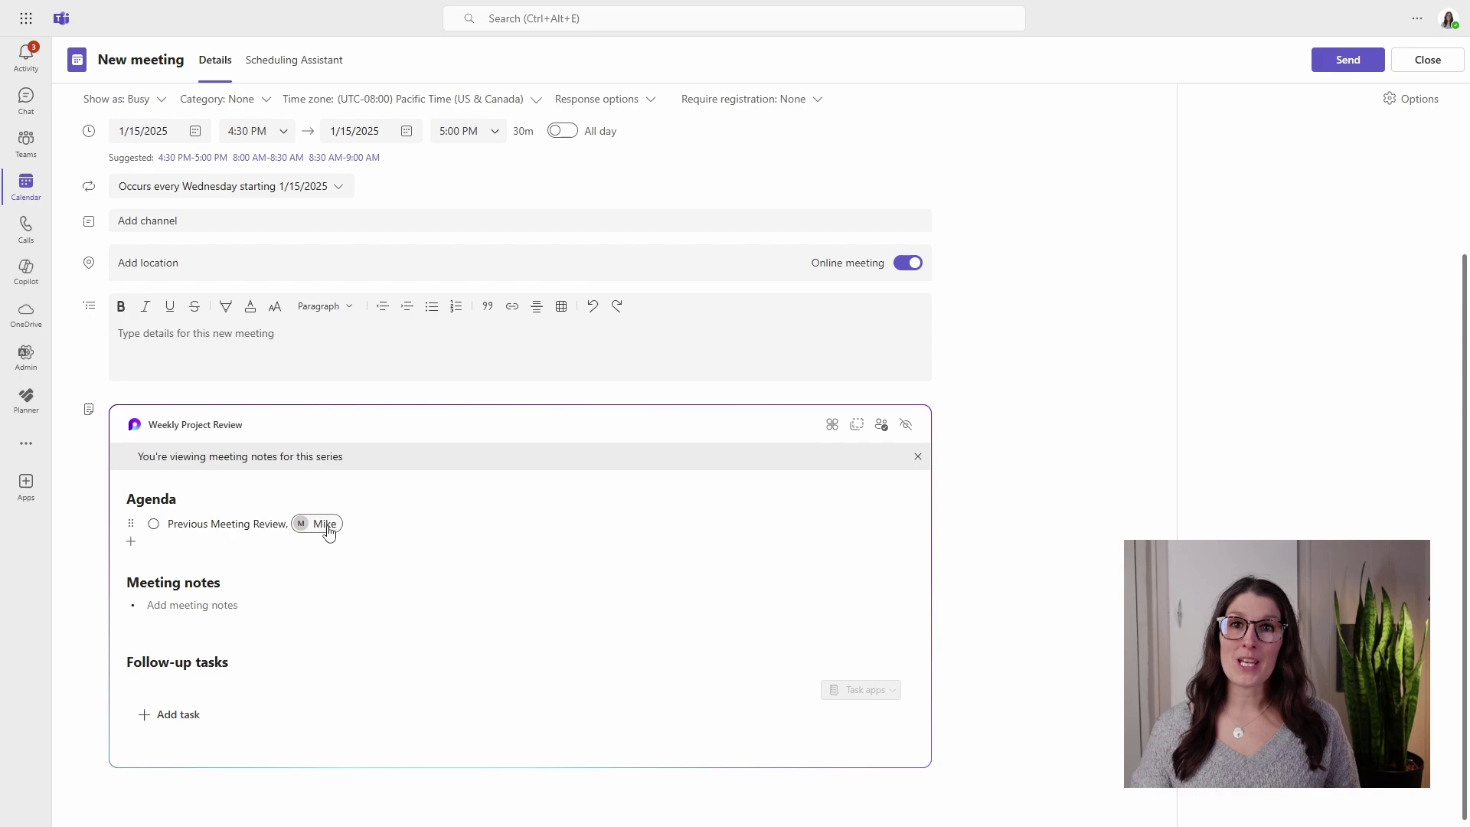
pyautogui.press('Return')
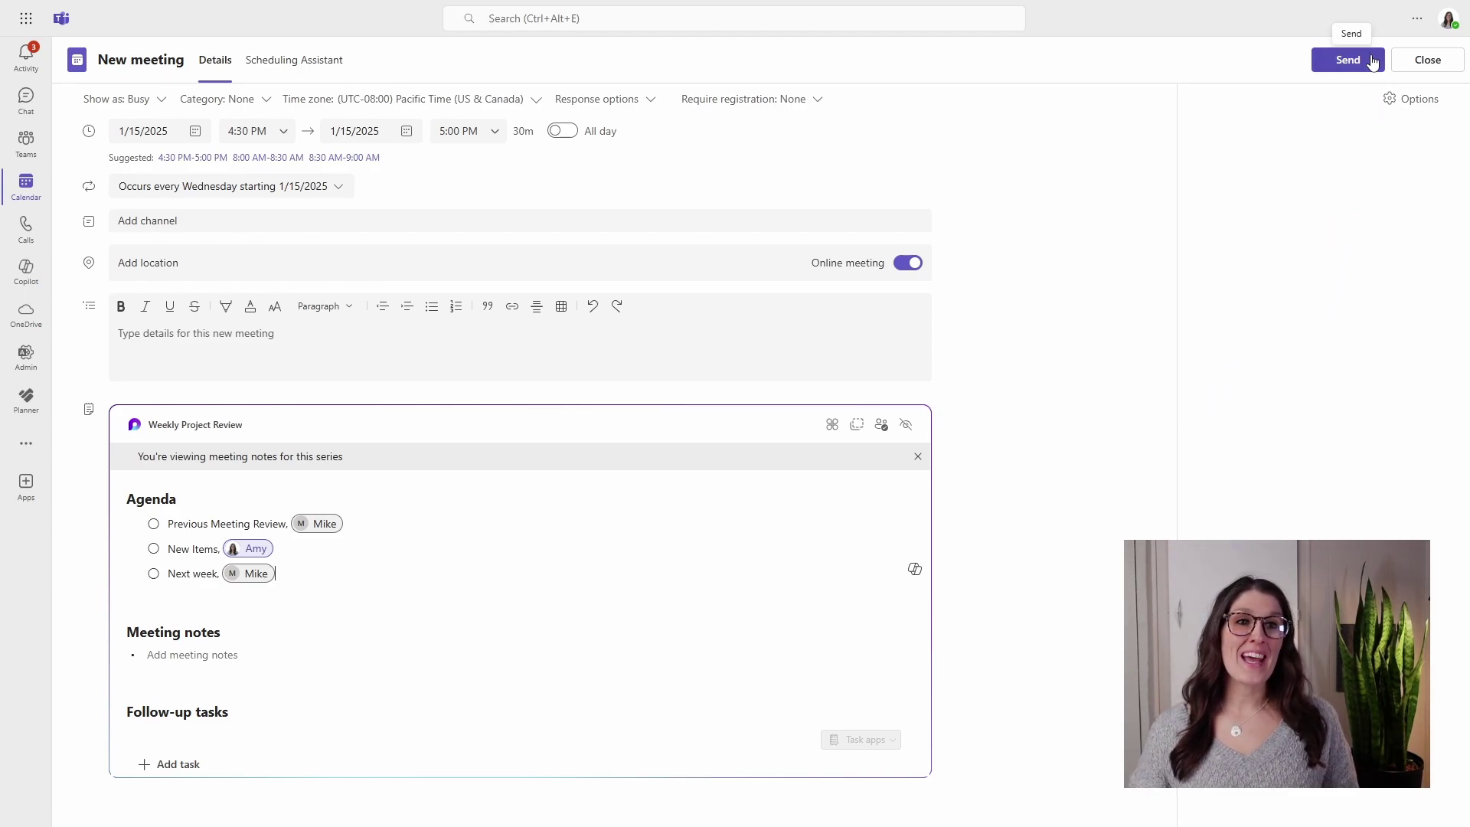
pyautogui.click(1348, 60)
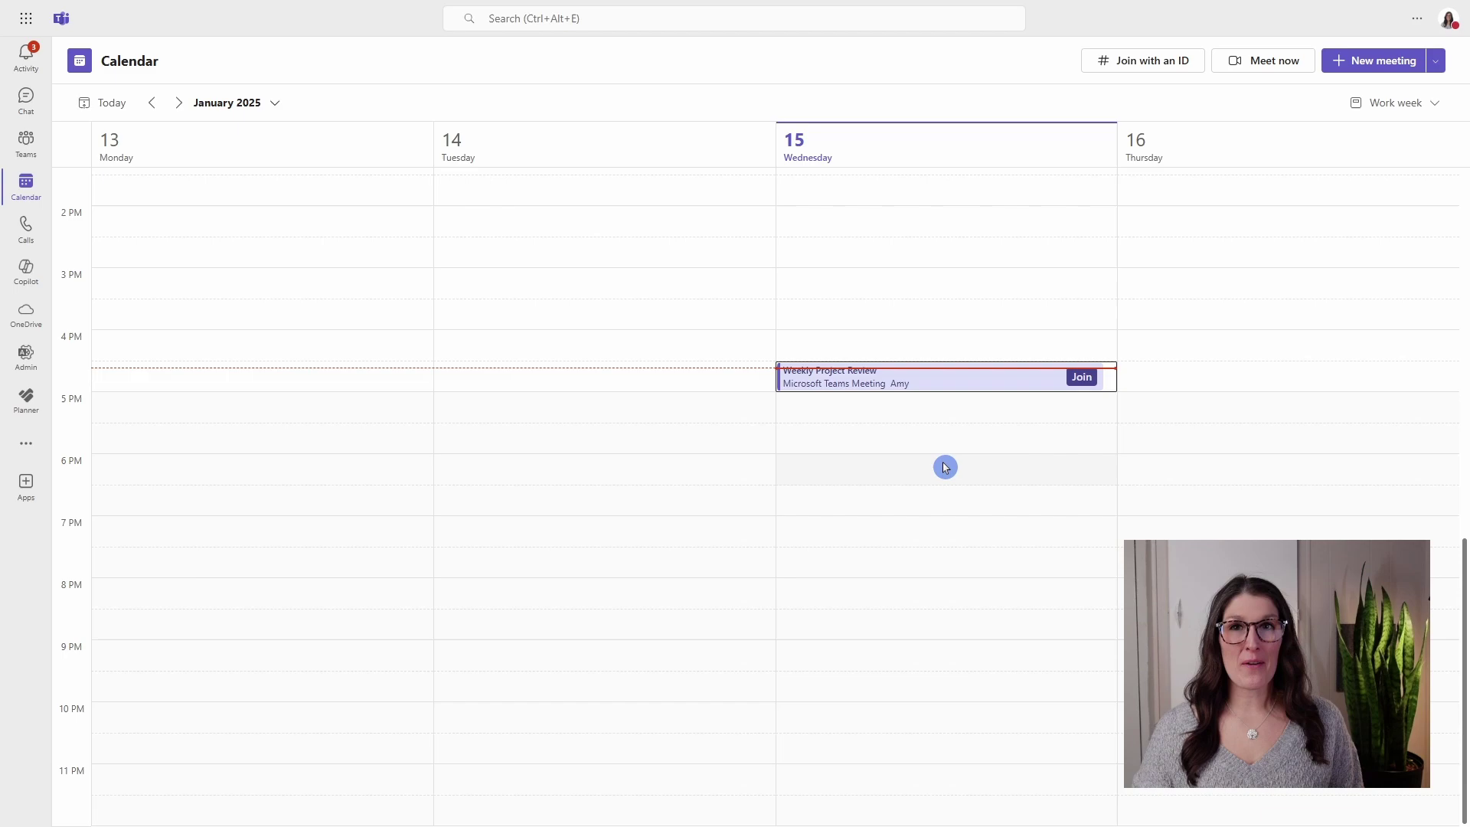
# - Open the Jan 15 meeting's full details, review the Loop agenda, then close back to the calendar
pyautogui.click(962, 385)
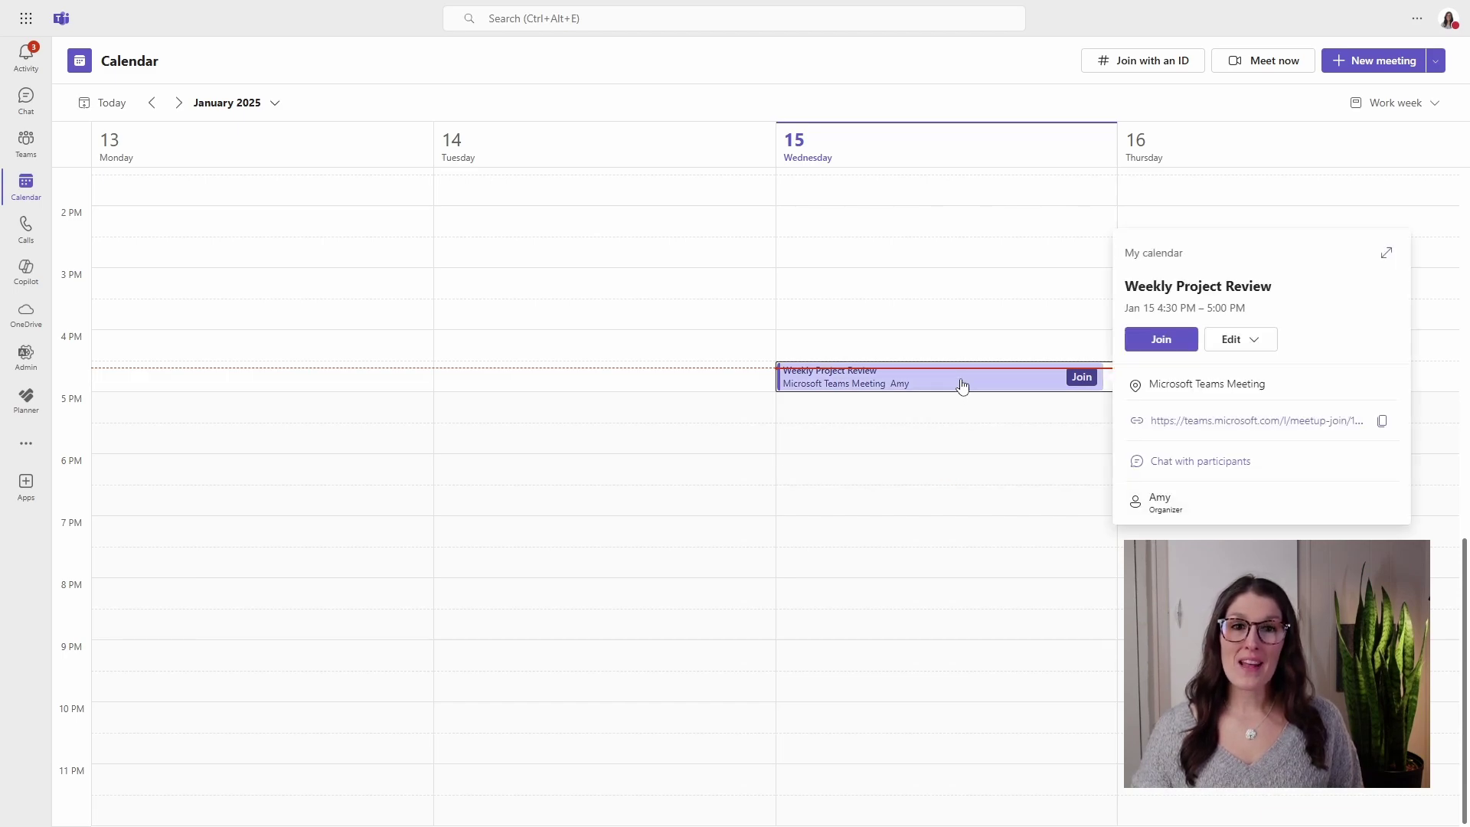
pyautogui.click(1388, 257)
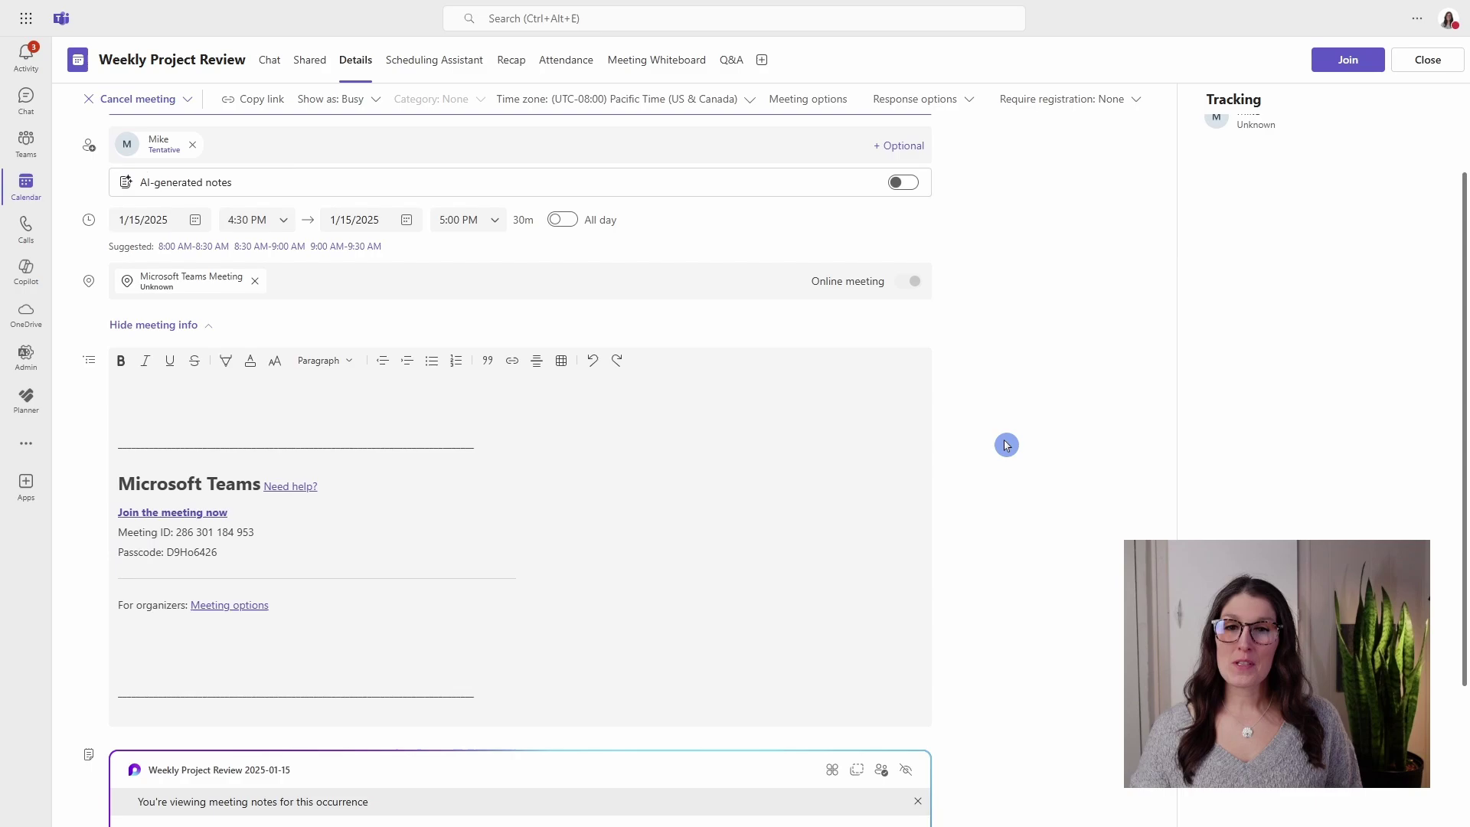
pyautogui.scroll(-5, 1005, 444)
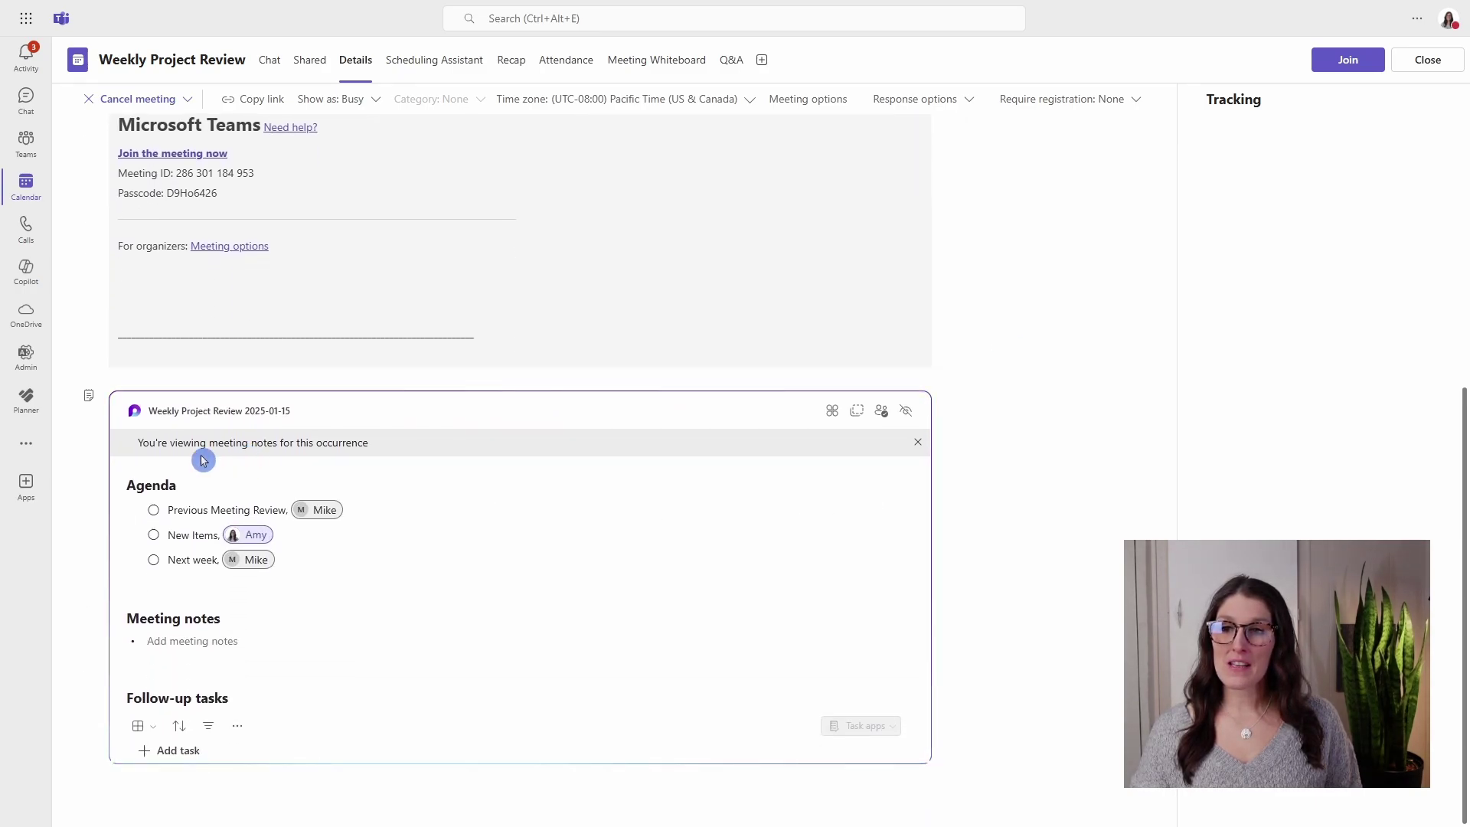
pyautogui.click(322, 458)
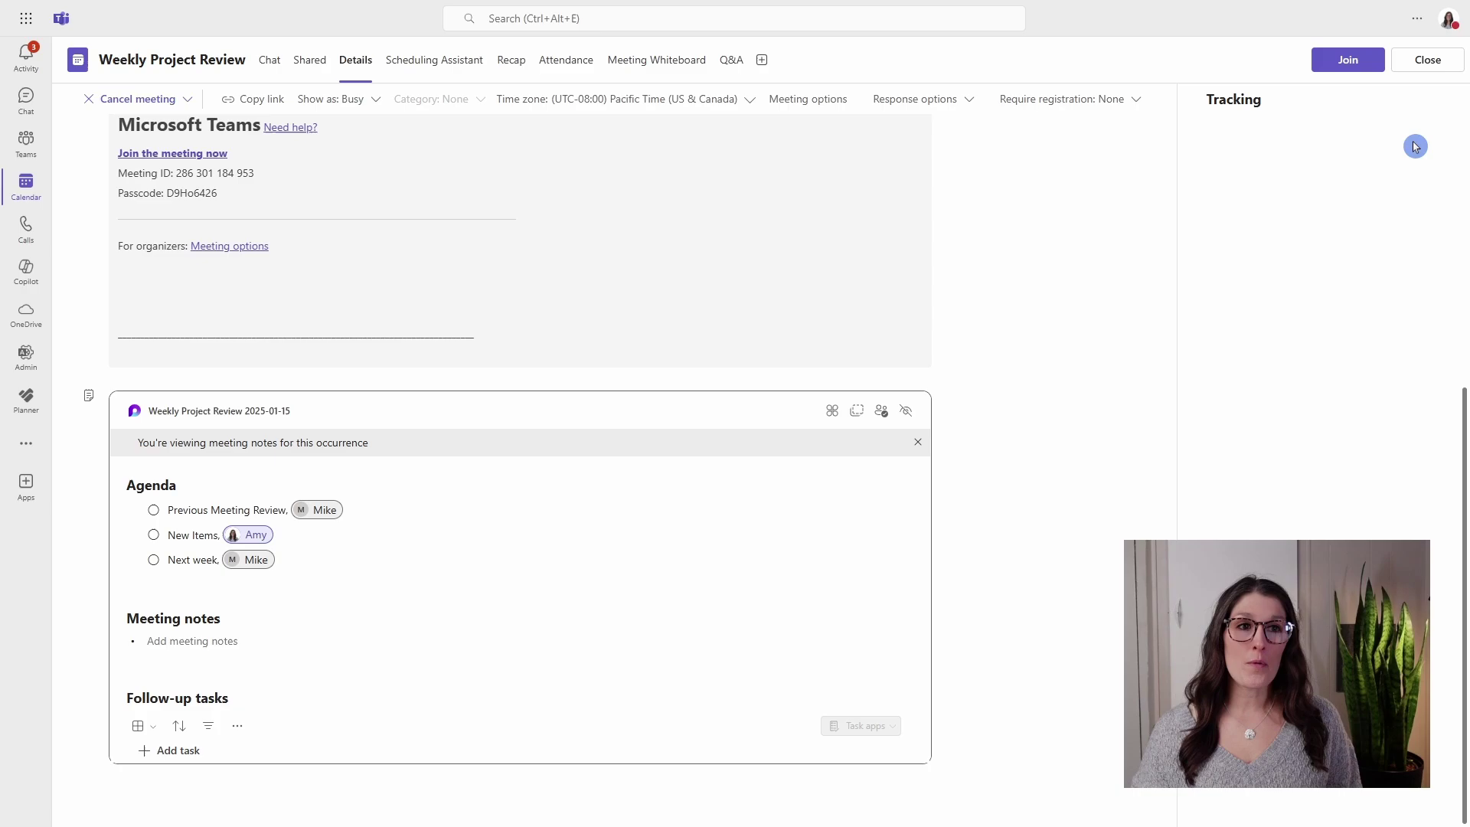
pyautogui.click(1429, 59)
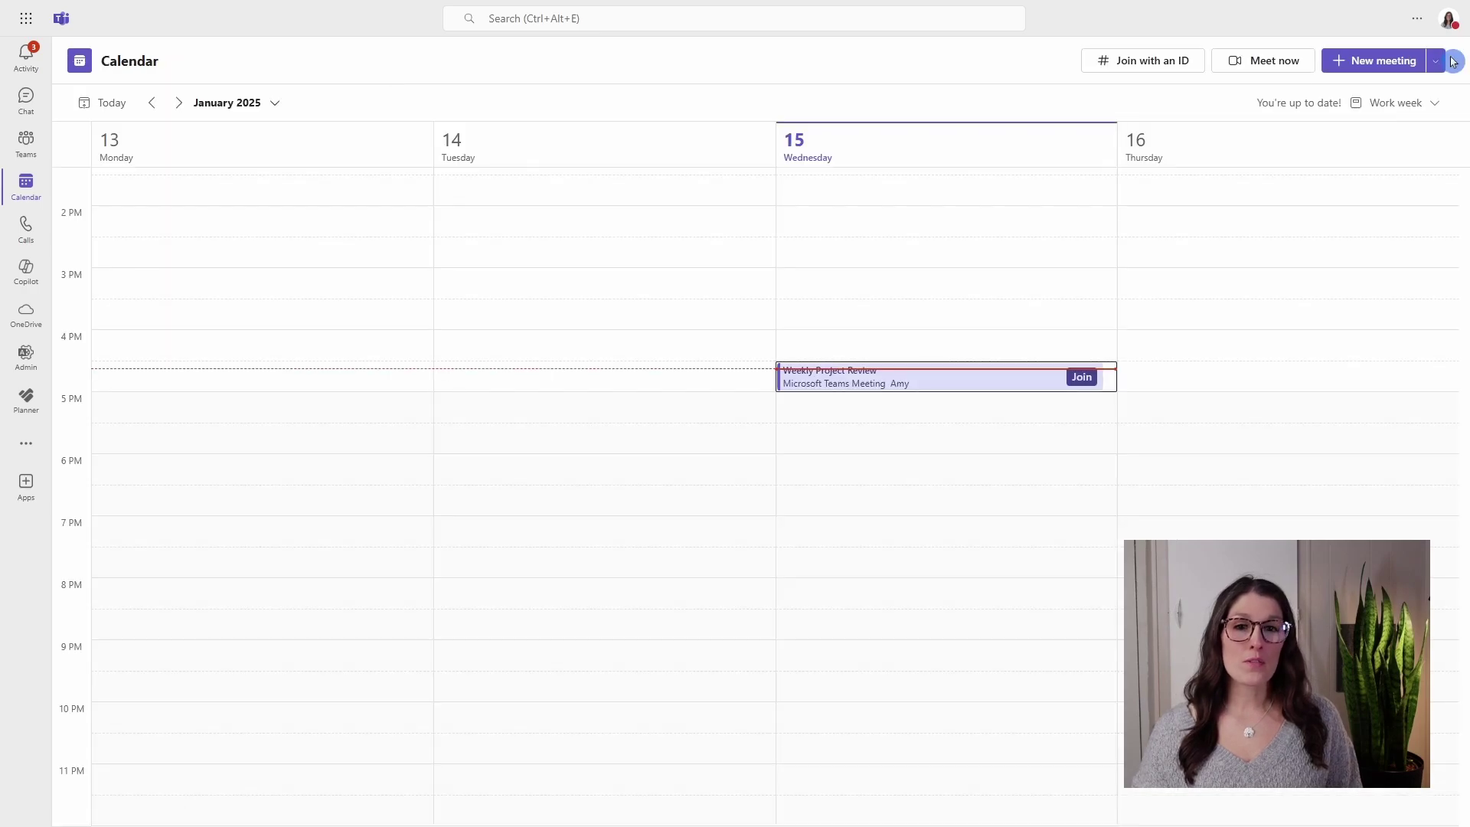
# - Move to next week and open the full details of the Jan 22 occurrence
pyautogui.click(177, 103)
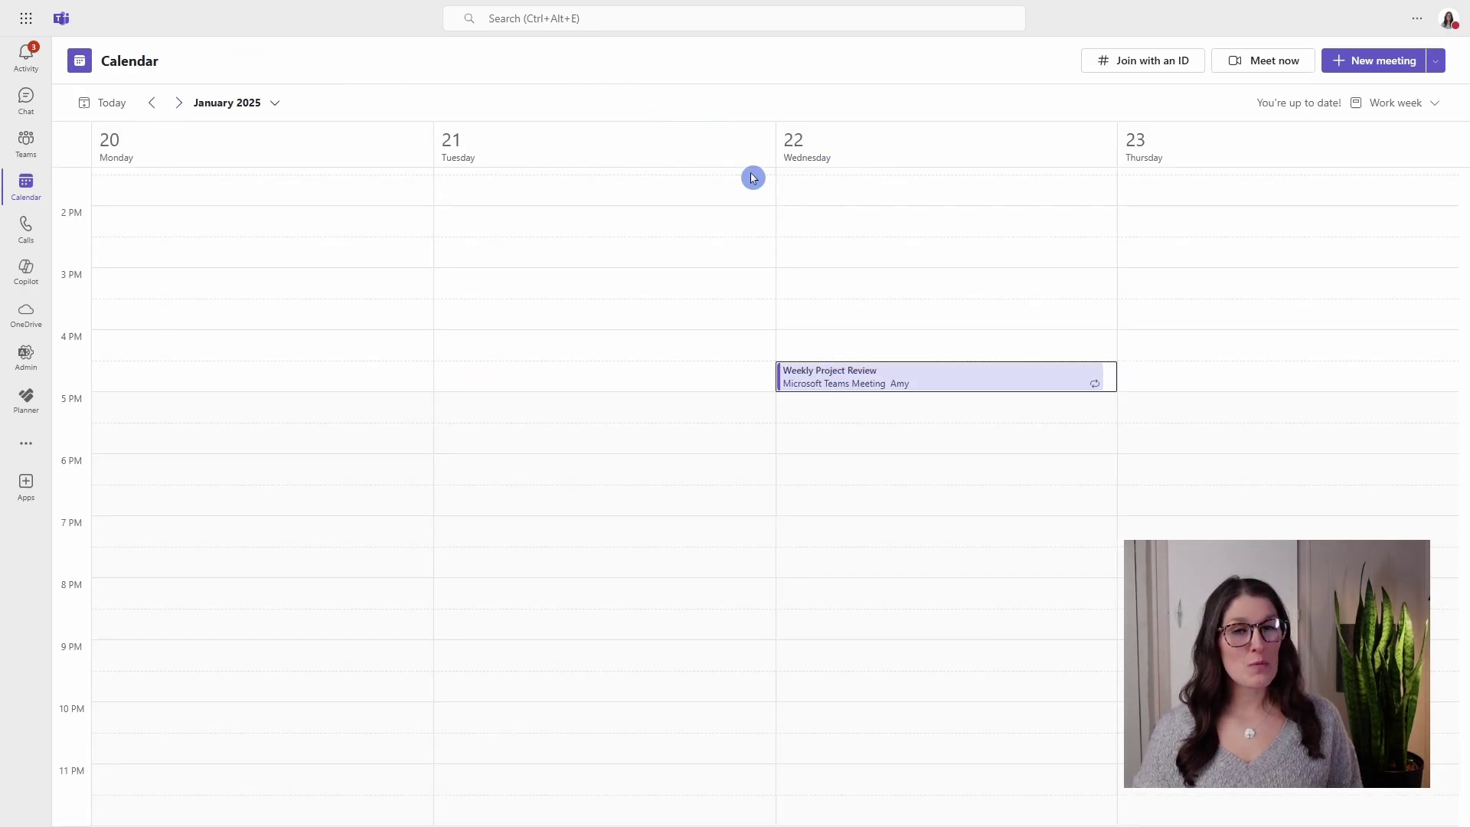
pyautogui.click(817, 385)
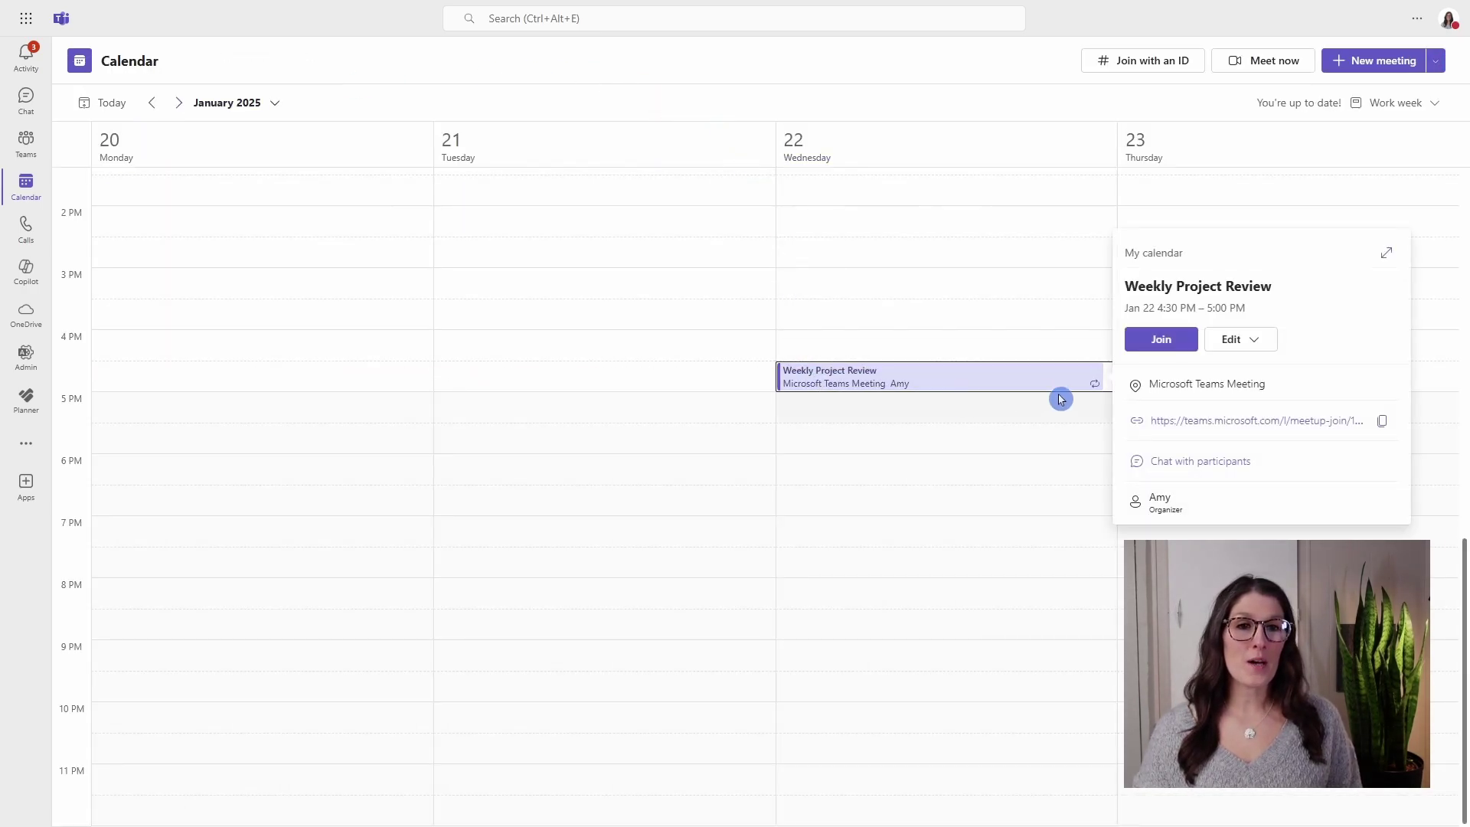
pyautogui.click(1383, 255)
pyautogui.scroll(-6, 1012, 418)
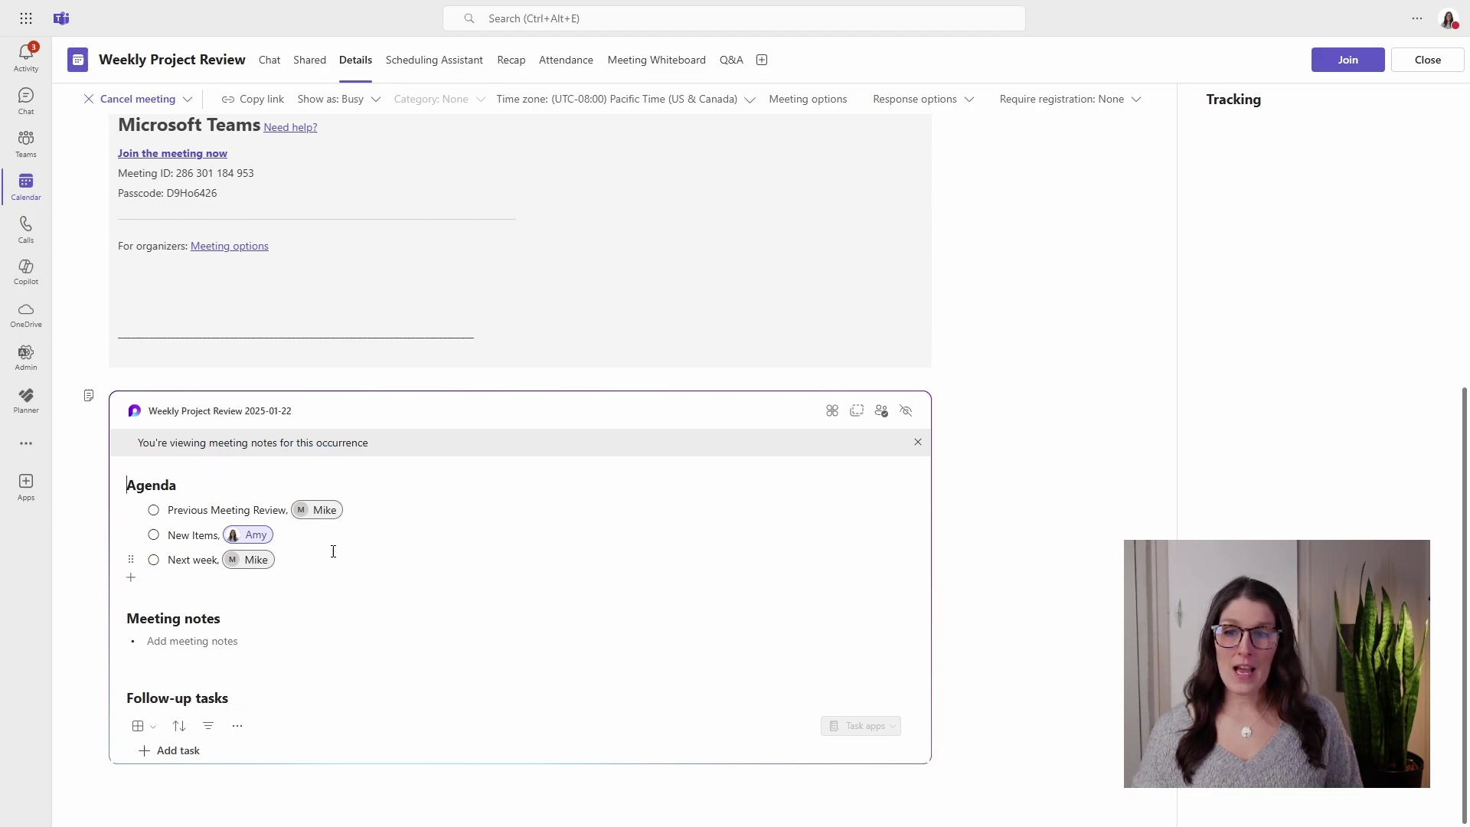
# - Add agenda item 'Spring Product Launch' mentioning the organizer, with '15 mins', below Next week
pyautogui.press('Return')
pyautogui.write('Spring Product Launch')
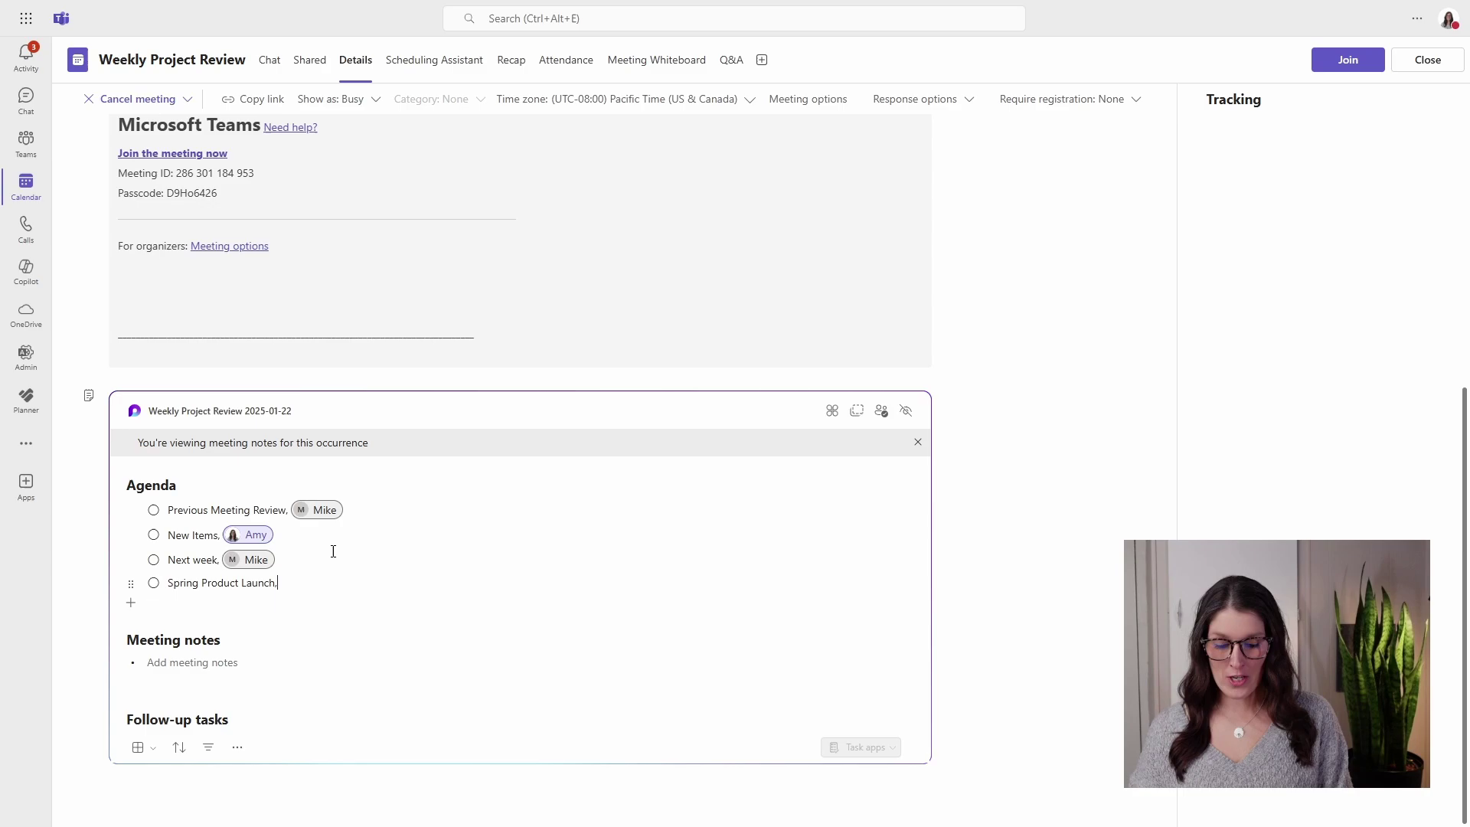
pyautogui.write(', @amy')
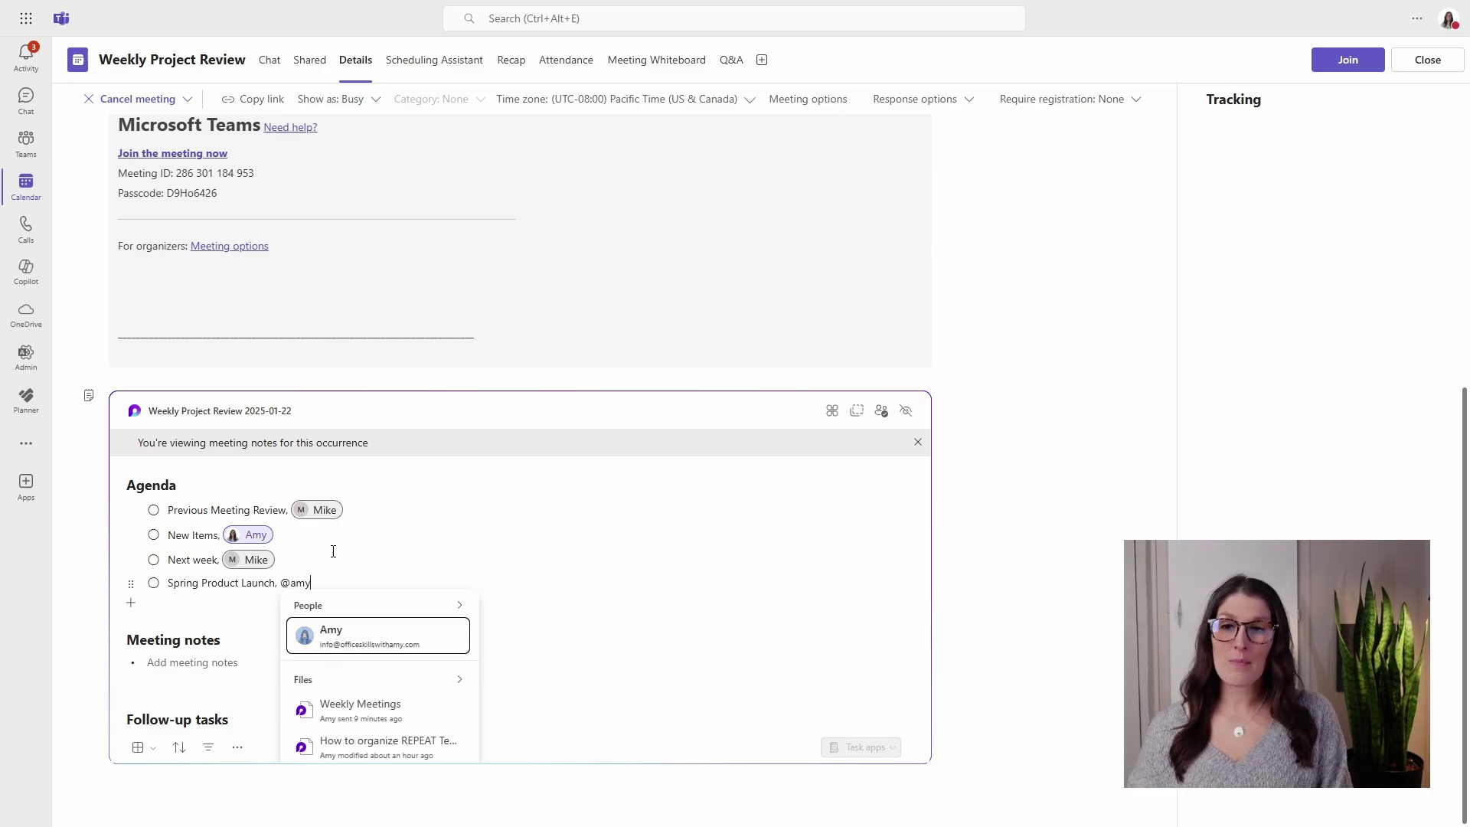
pyautogui.press('Return')
pyautogui.write(', 15 mins')
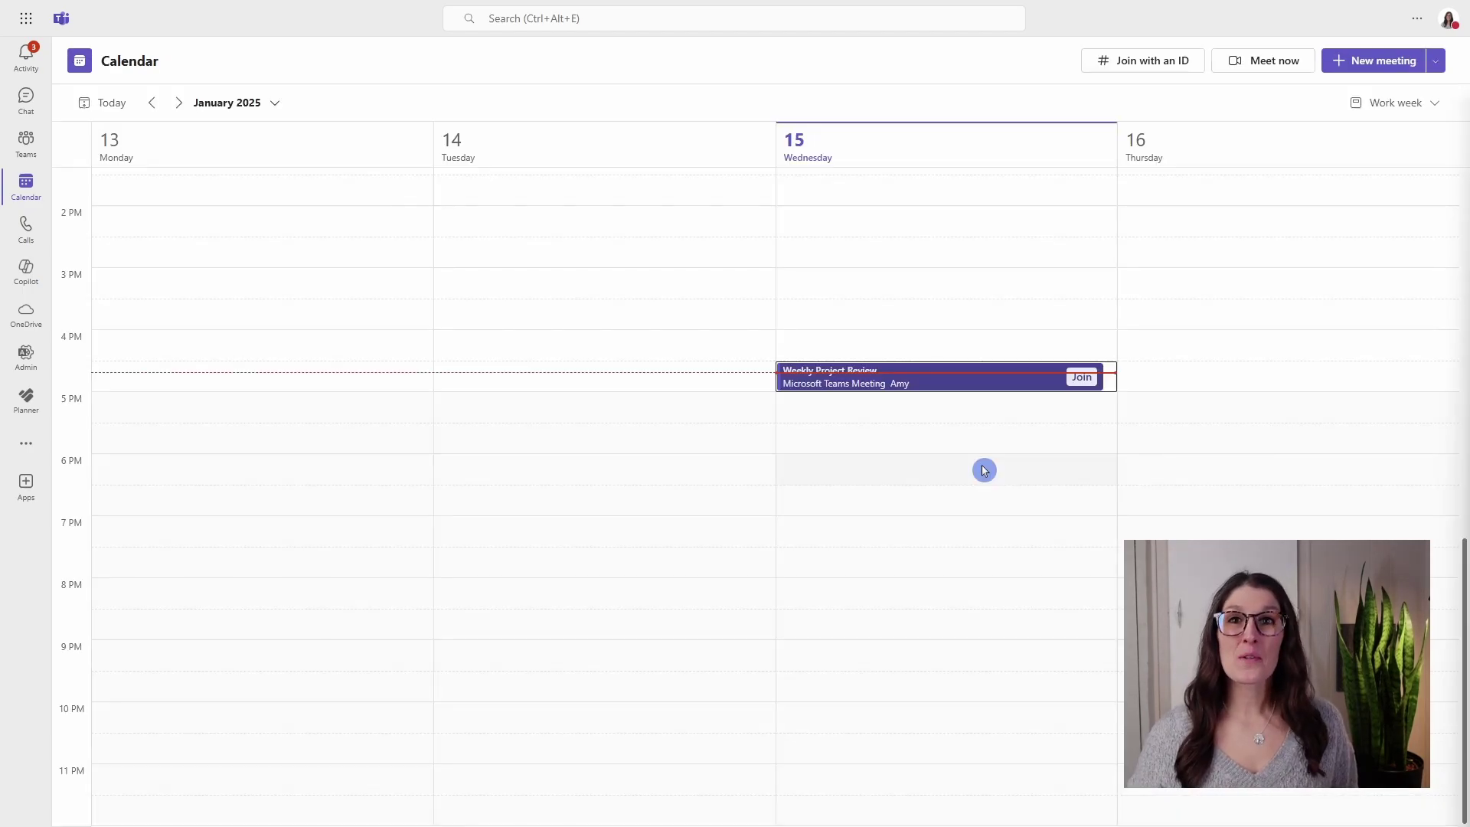
# - Join the Jan 15 Weekly Project Review meeting and open its chat
pyautogui.click(998, 383)
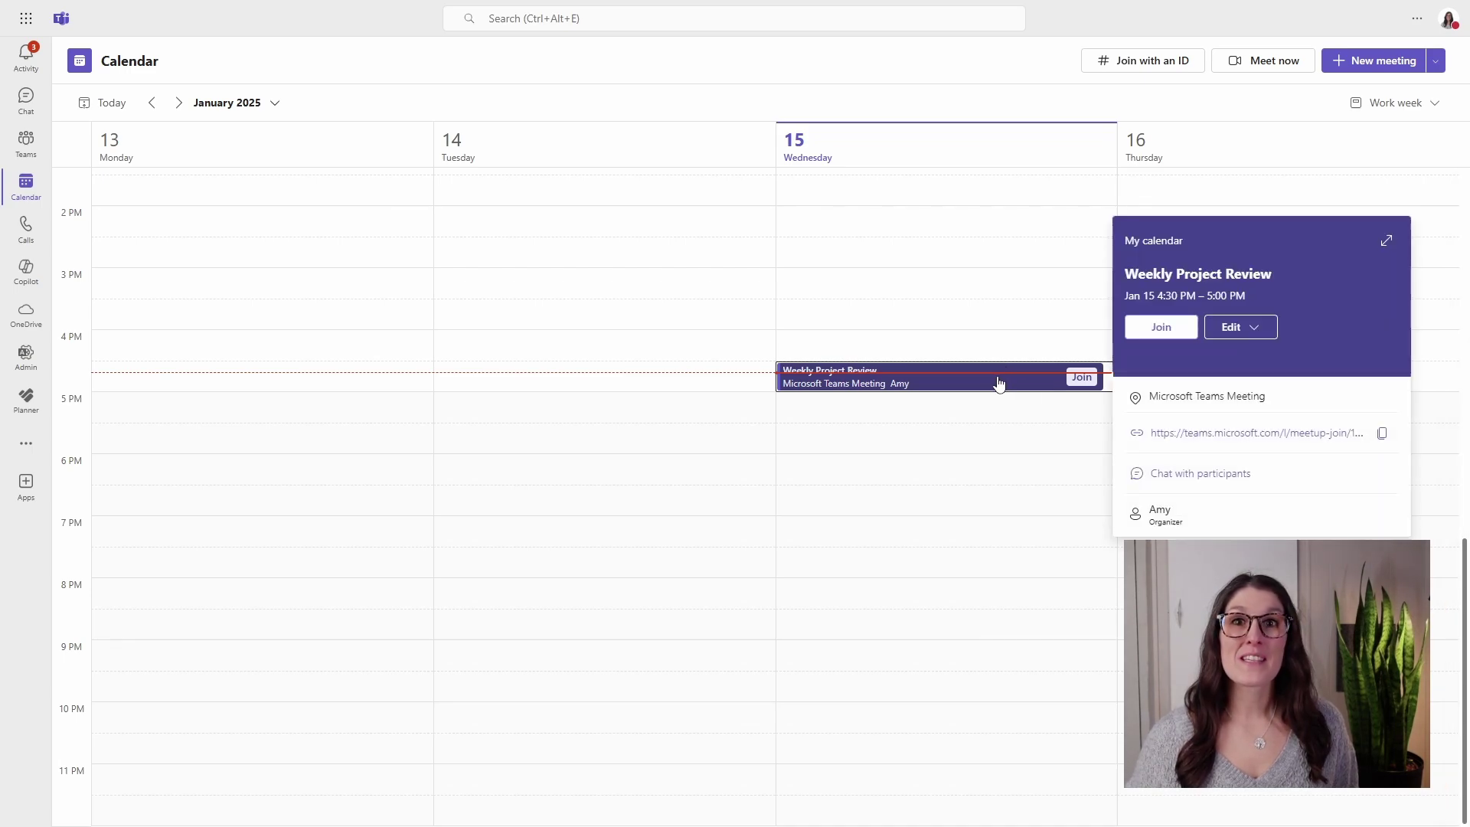
pyautogui.click(1161, 327)
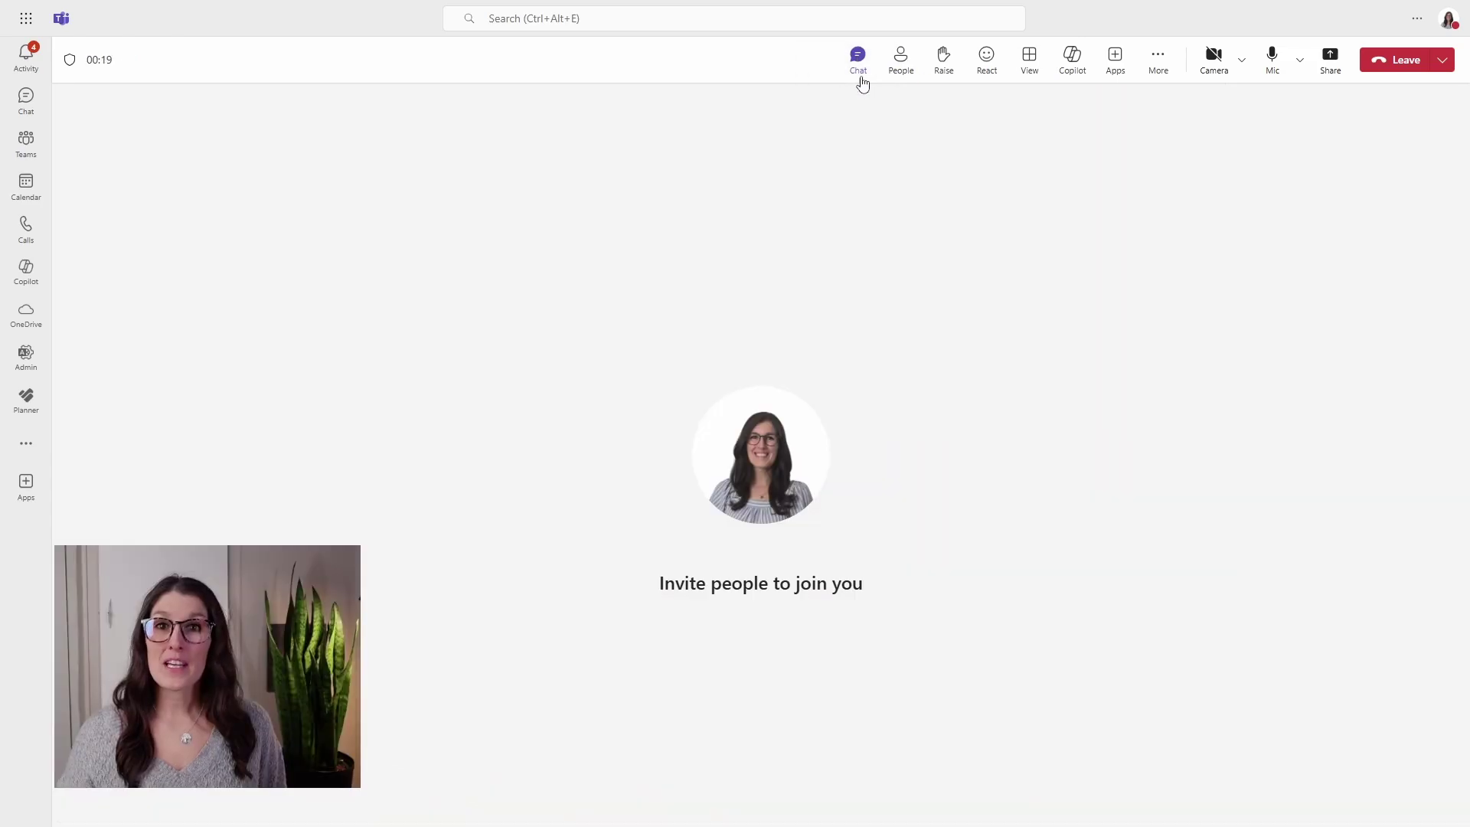
pyautogui.click(864, 80)
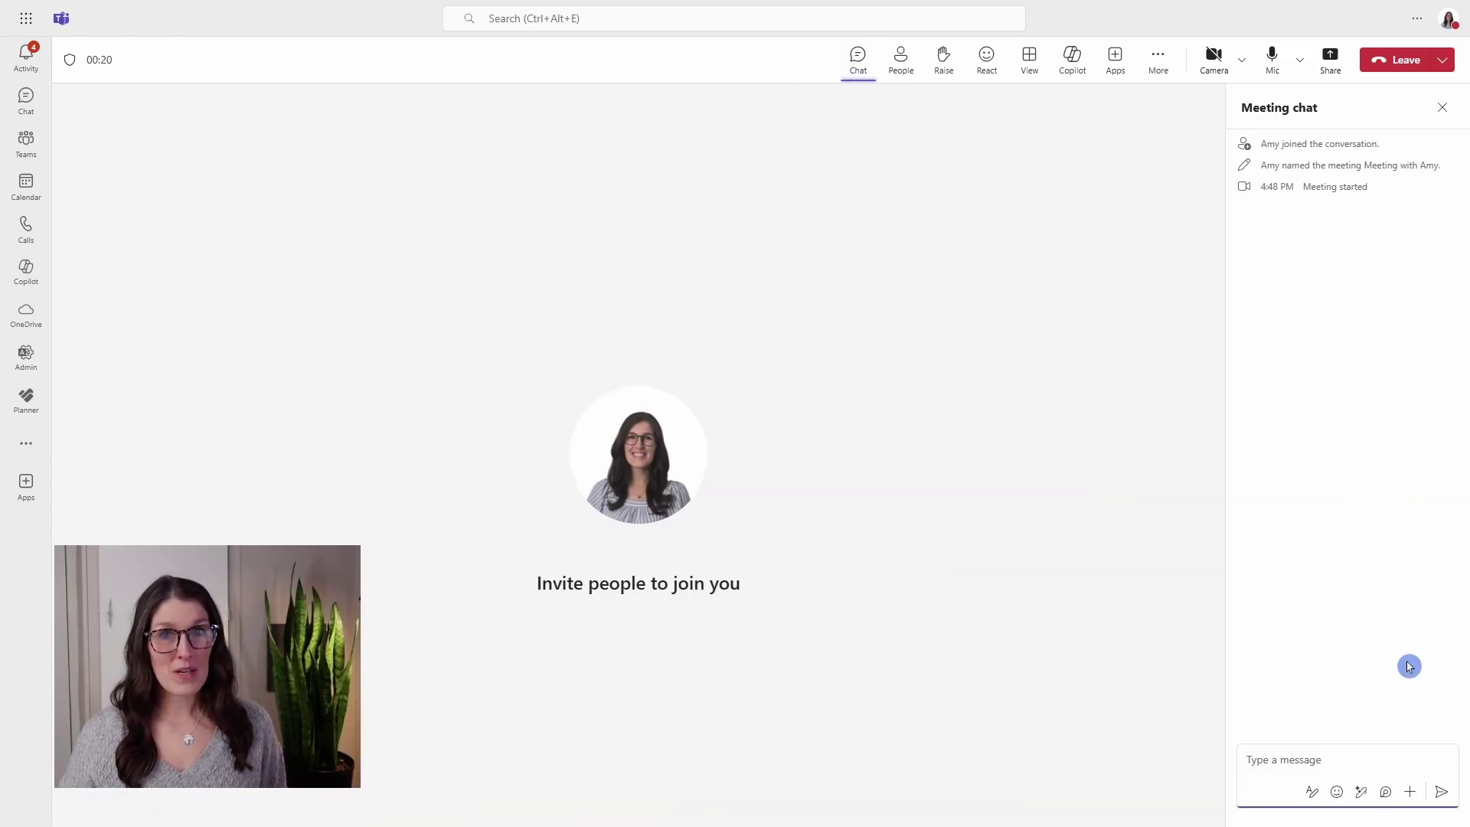
# - Send the SWOT Analysis file in the chat, then open the meeting notes in the browser
pyautogui.click(1411, 793)
pyautogui.click(1314, 486)
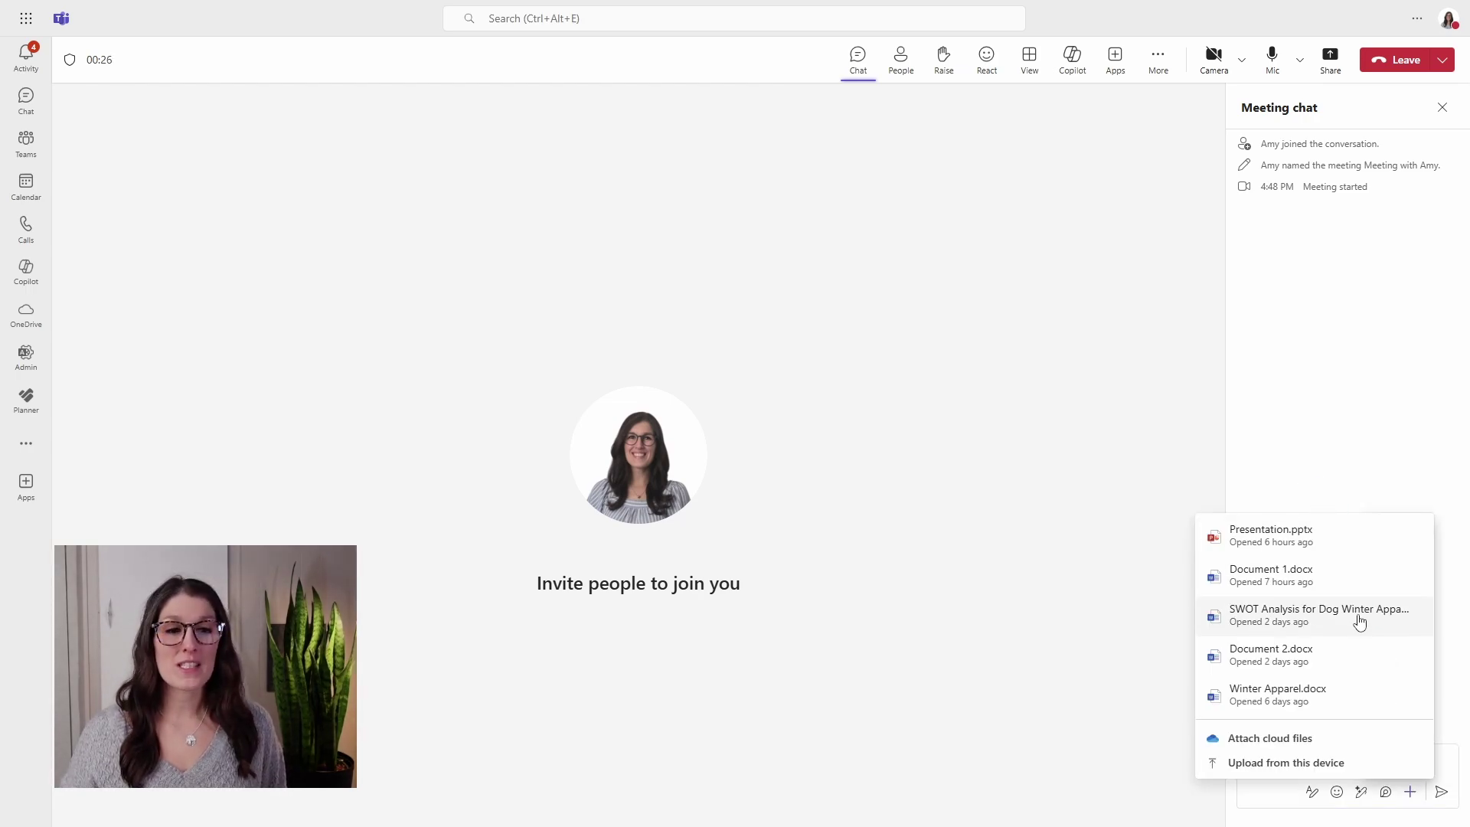
pyautogui.click(1360, 621)
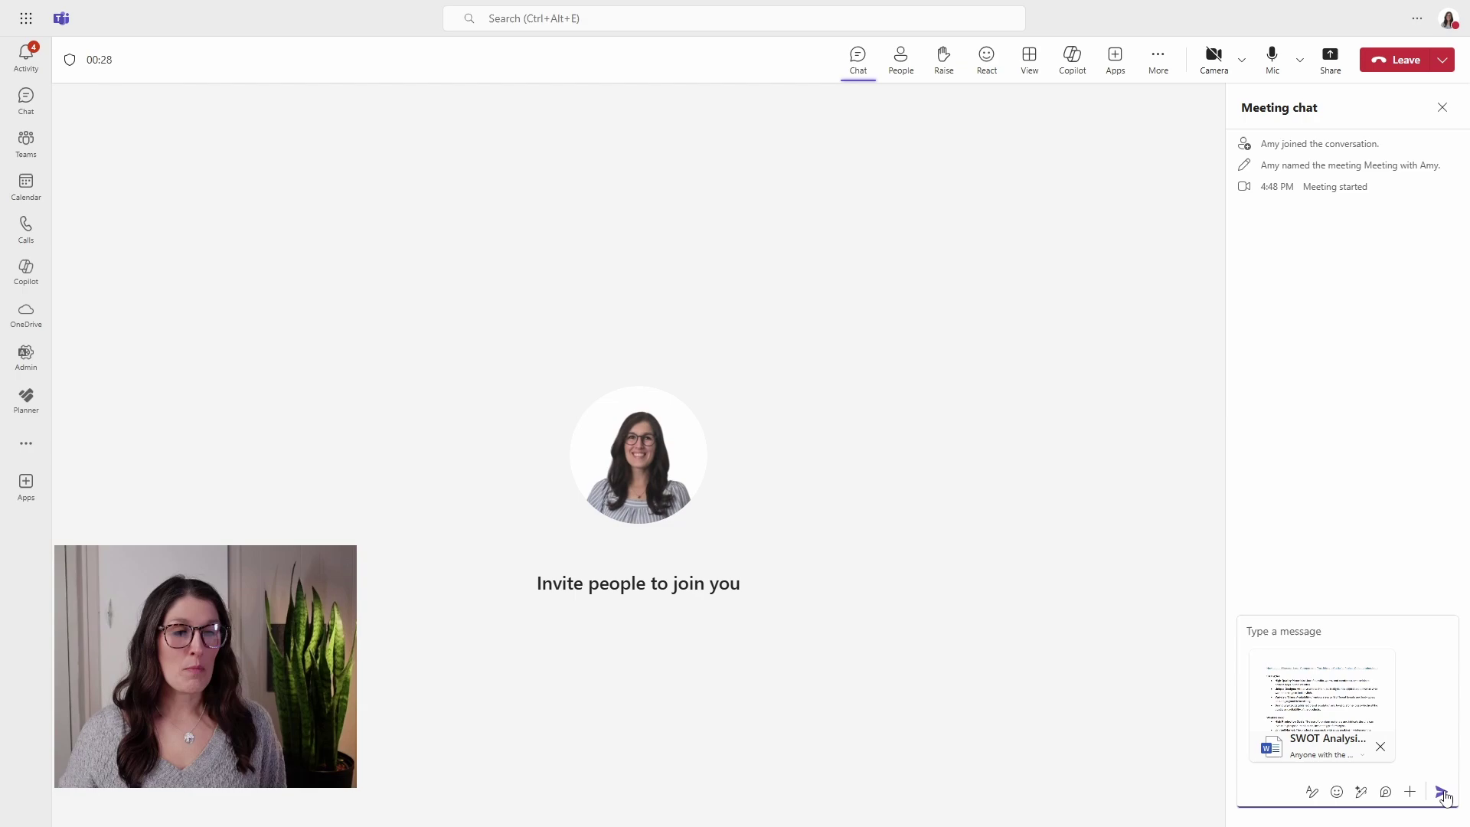
pyautogui.press('Return')
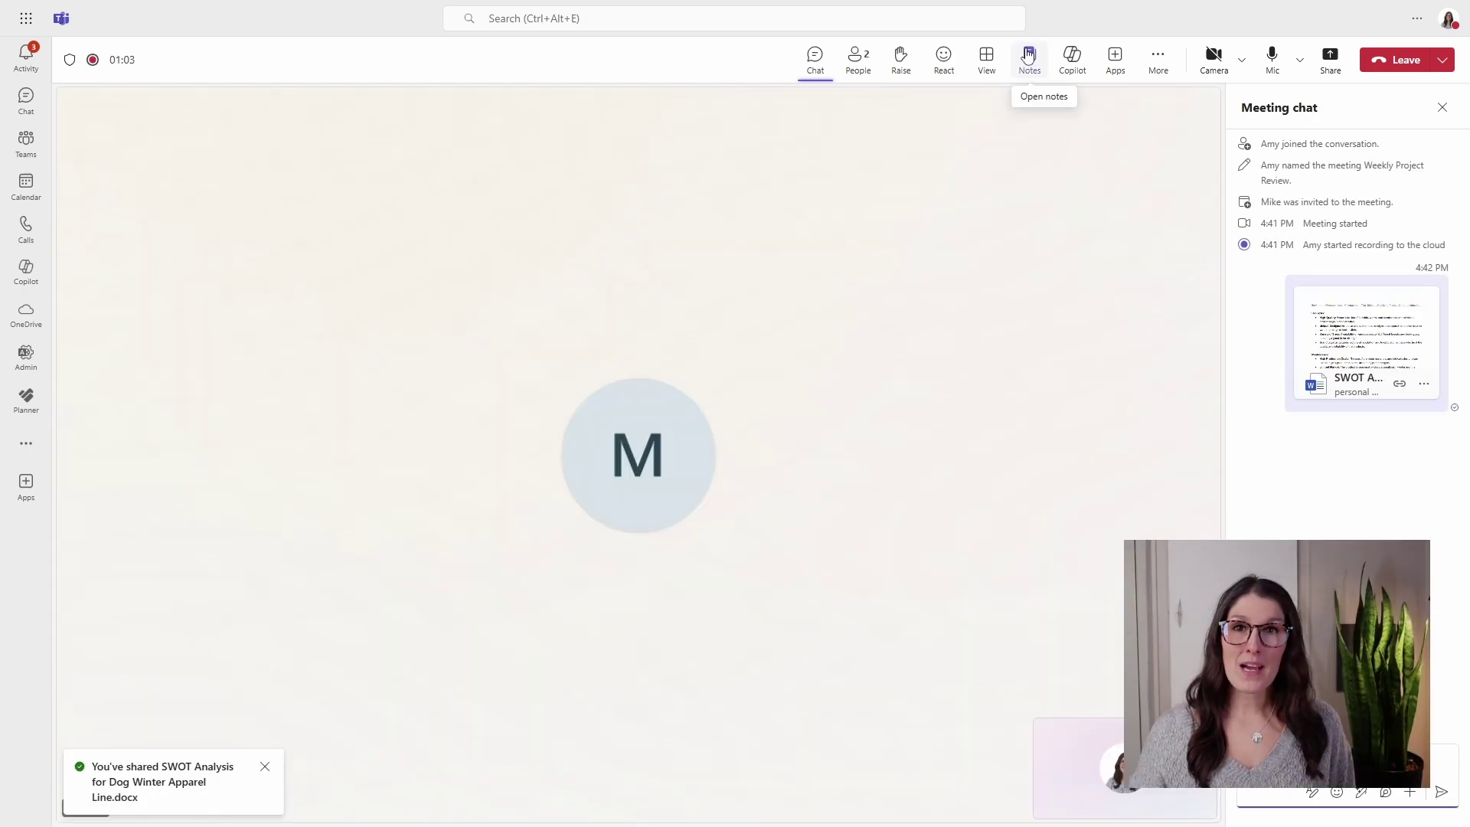
pyautogui.click(1029, 54)
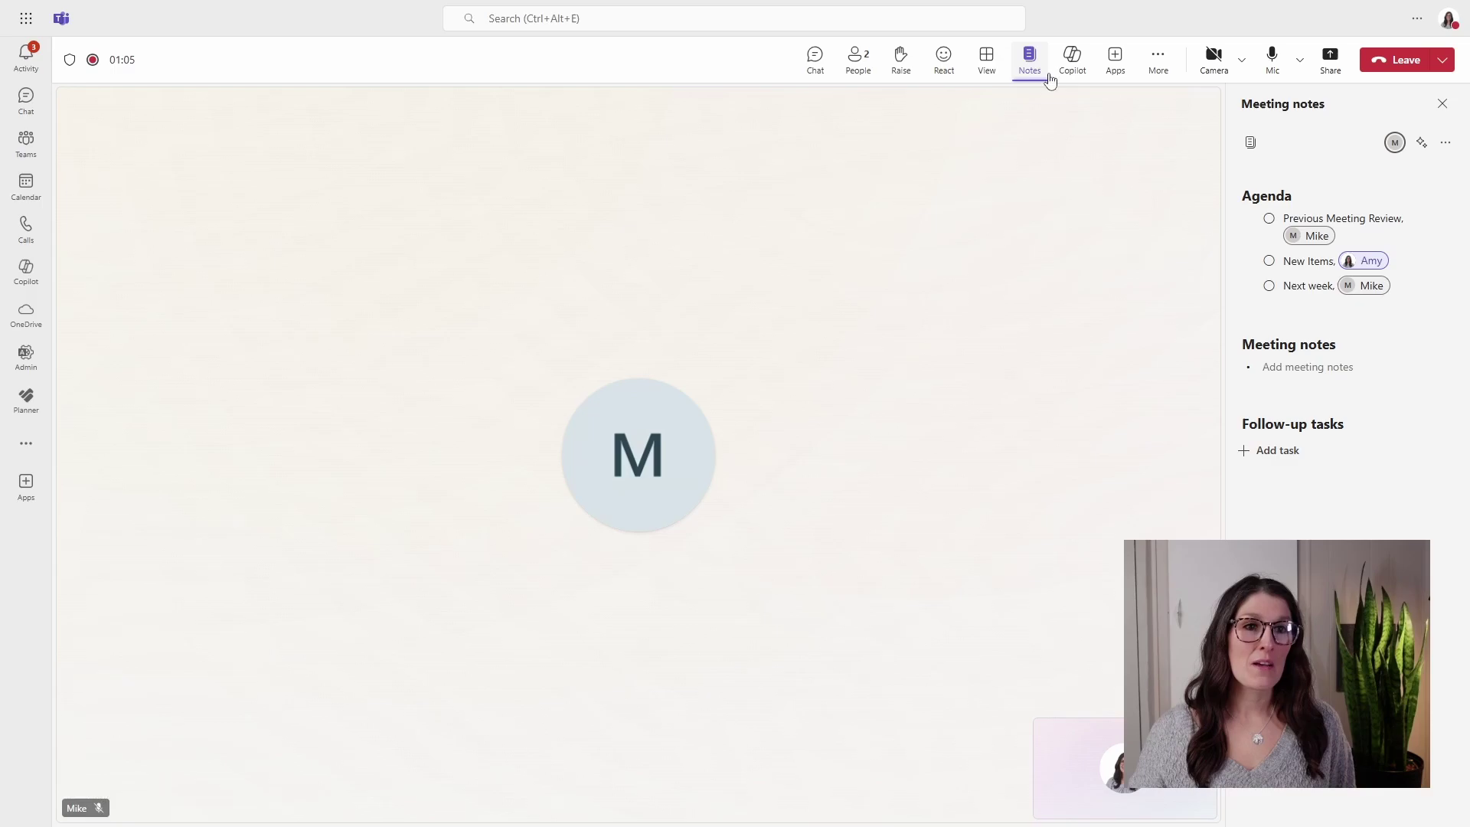
pyautogui.click(1251, 145)
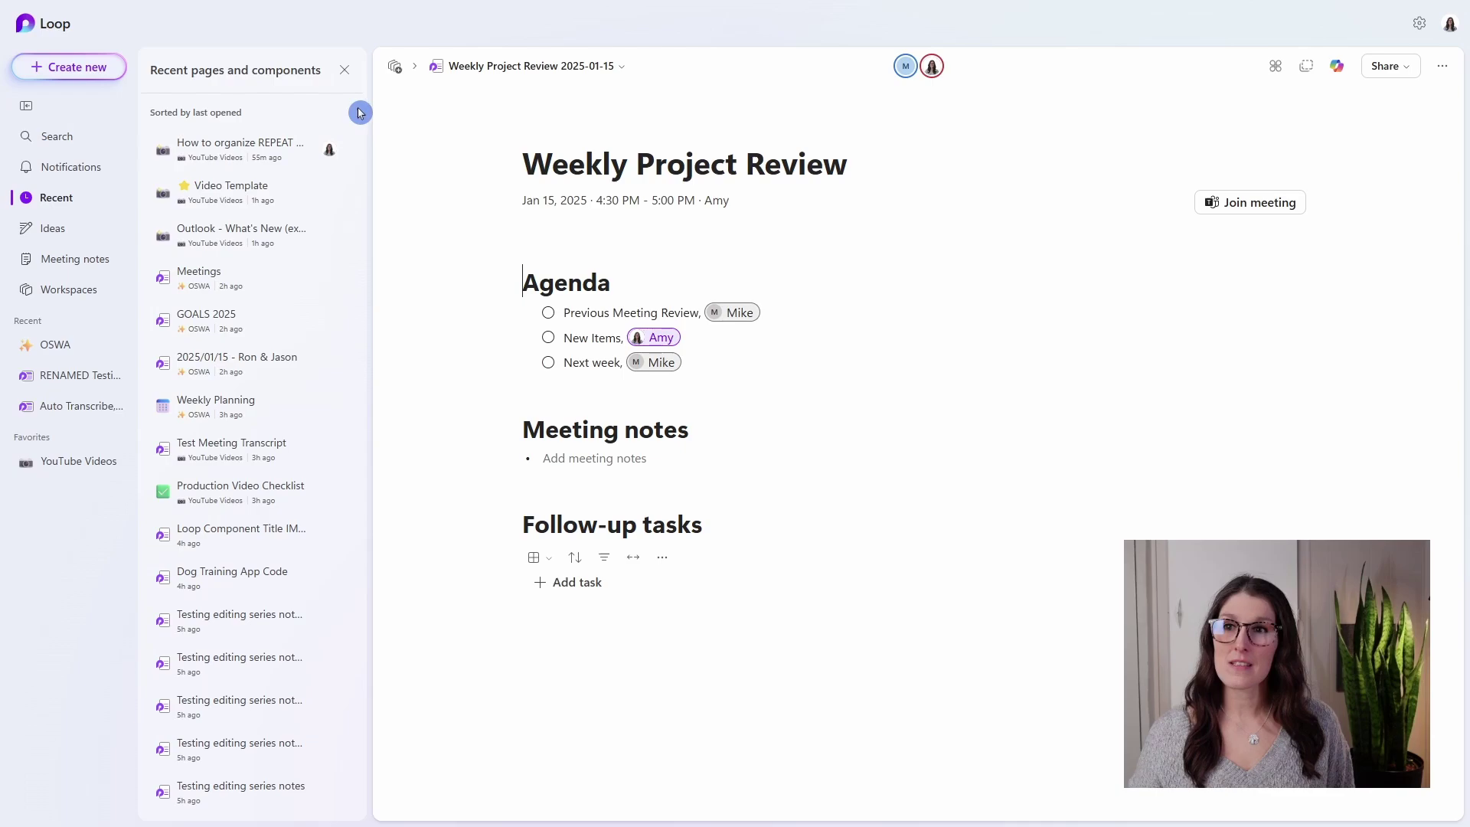
# - Close the recent pages list and check off Previous Meeting Review, New Items and Next week
pyautogui.click(345, 70)
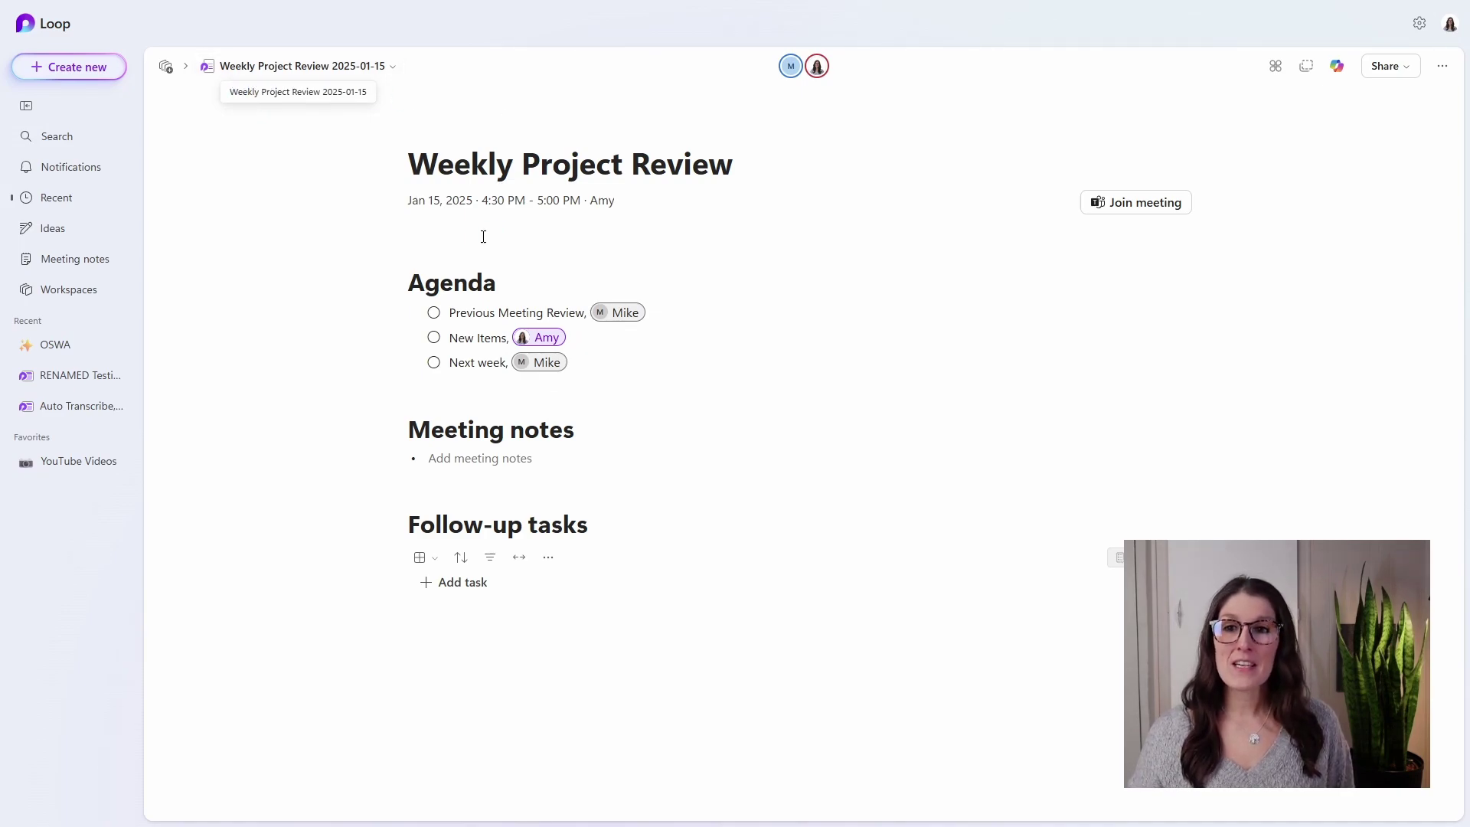
pyautogui.click(433, 313)
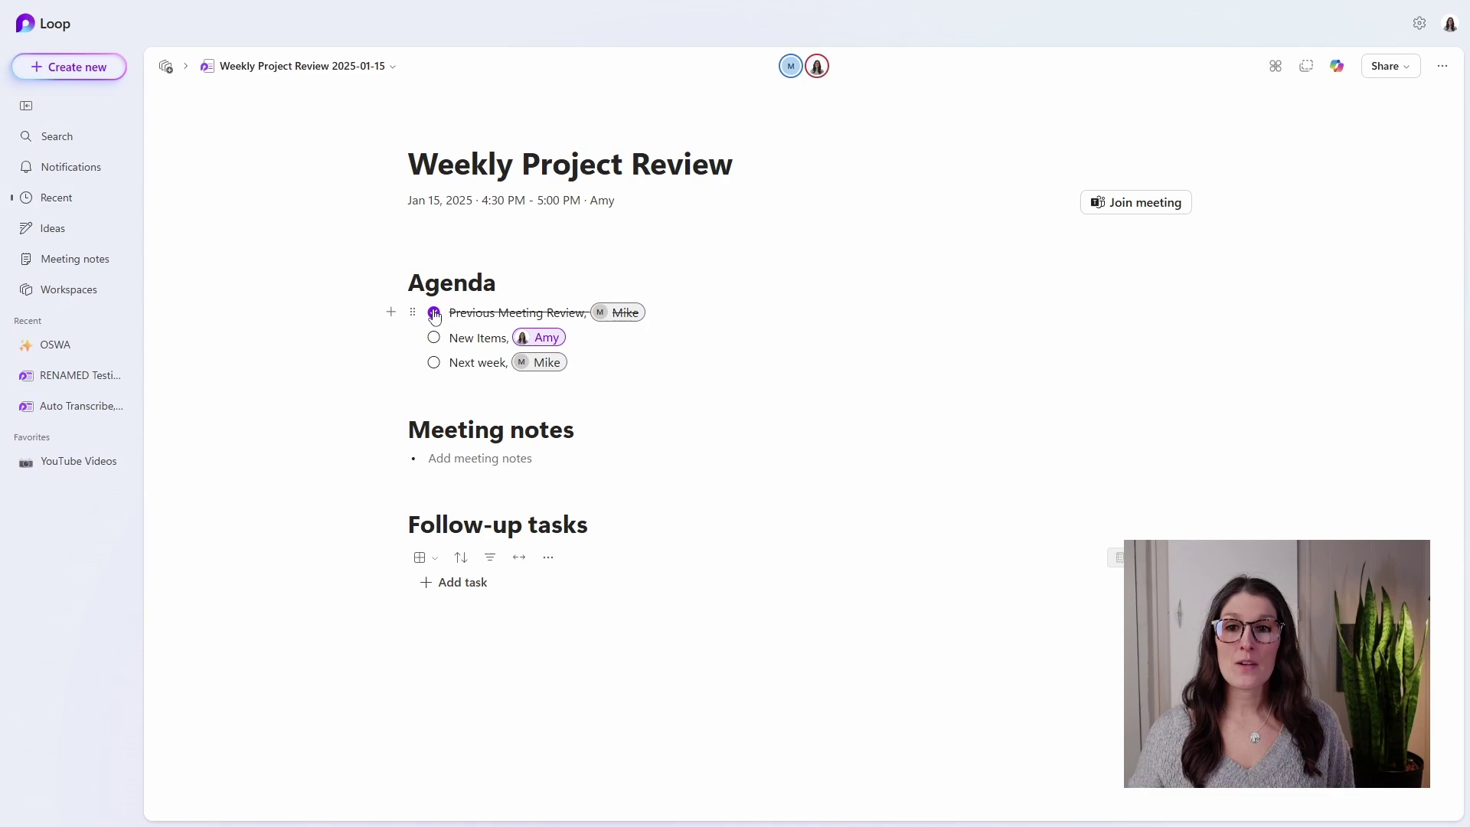
pyautogui.click(435, 339)
pyautogui.click(434, 362)
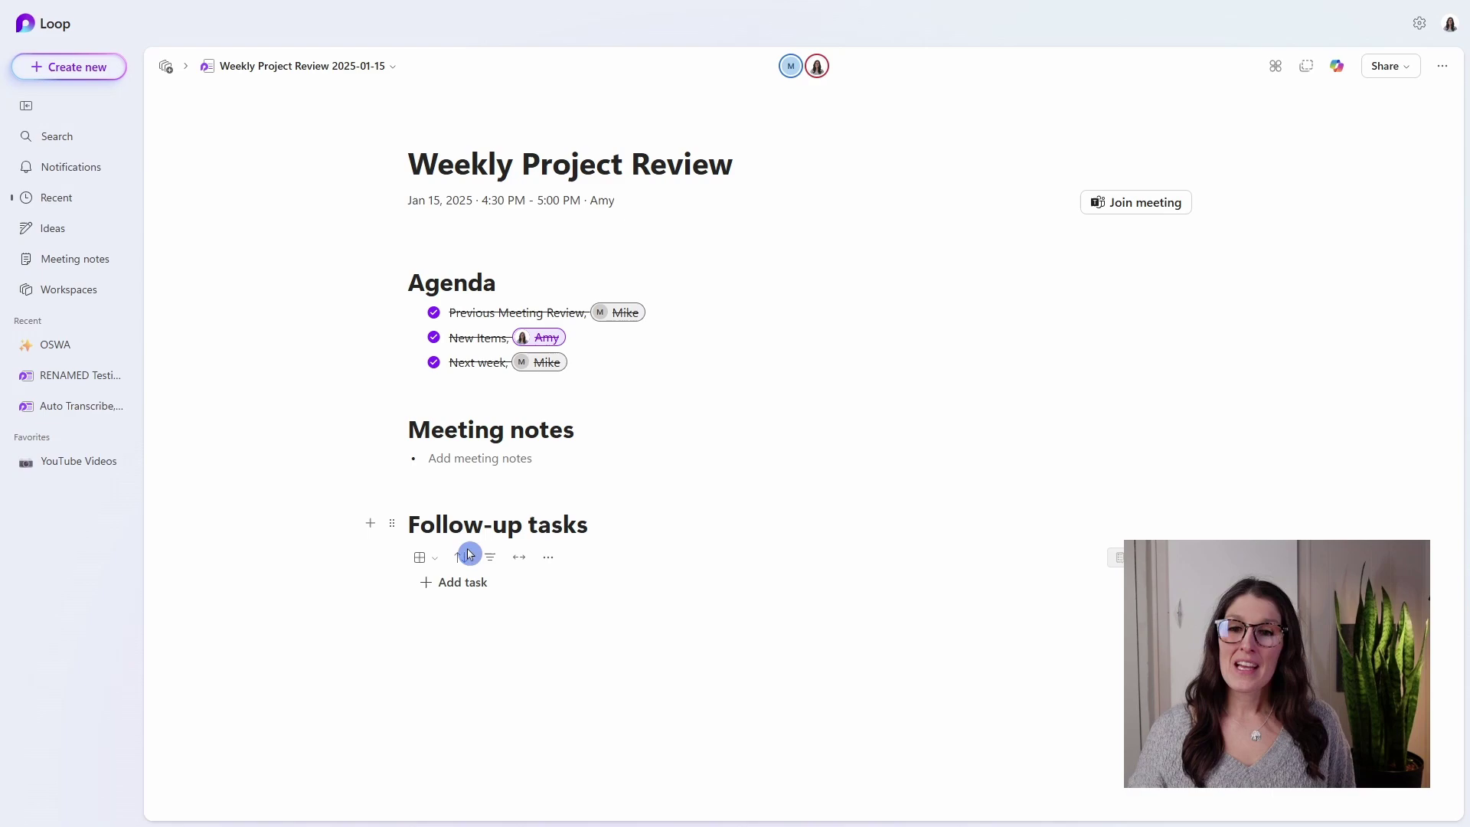
# - Add follow-up task 'Final Meeting Review', assigned to the other attendee and due January 20
pyautogui.click(459, 595)
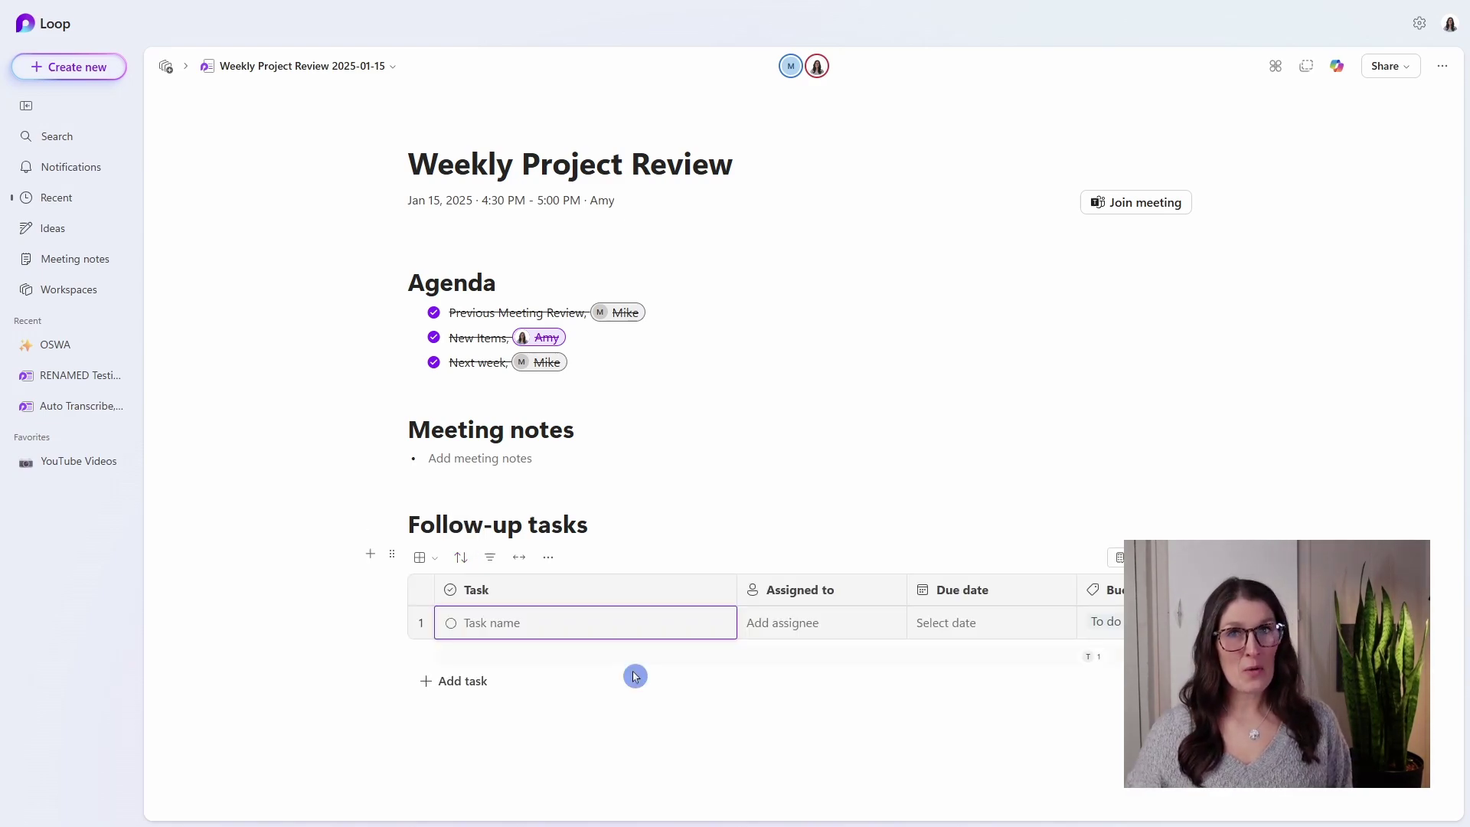
pyautogui.write('Final Meeting Review')
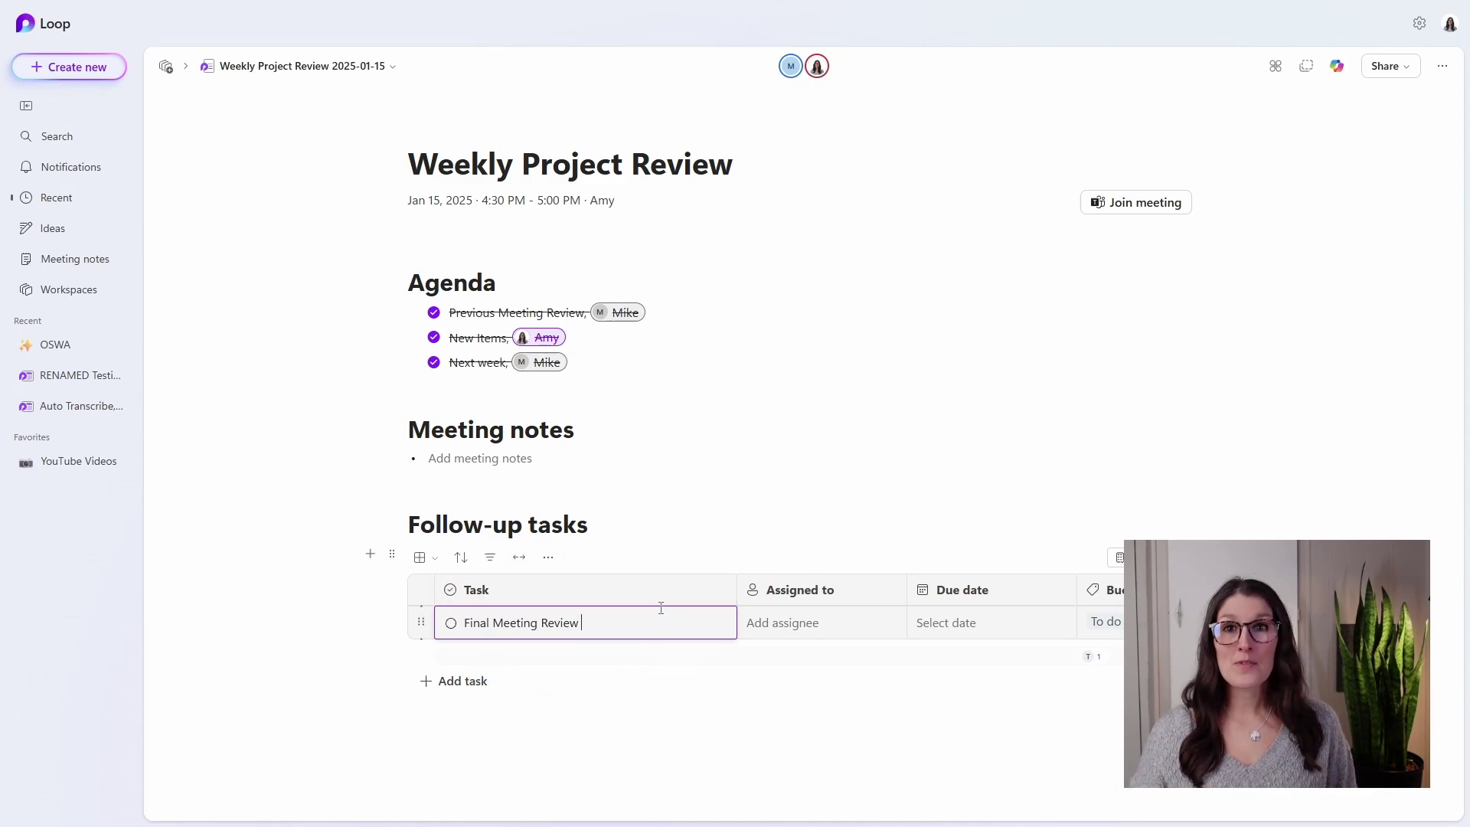
pyautogui.click(801, 624)
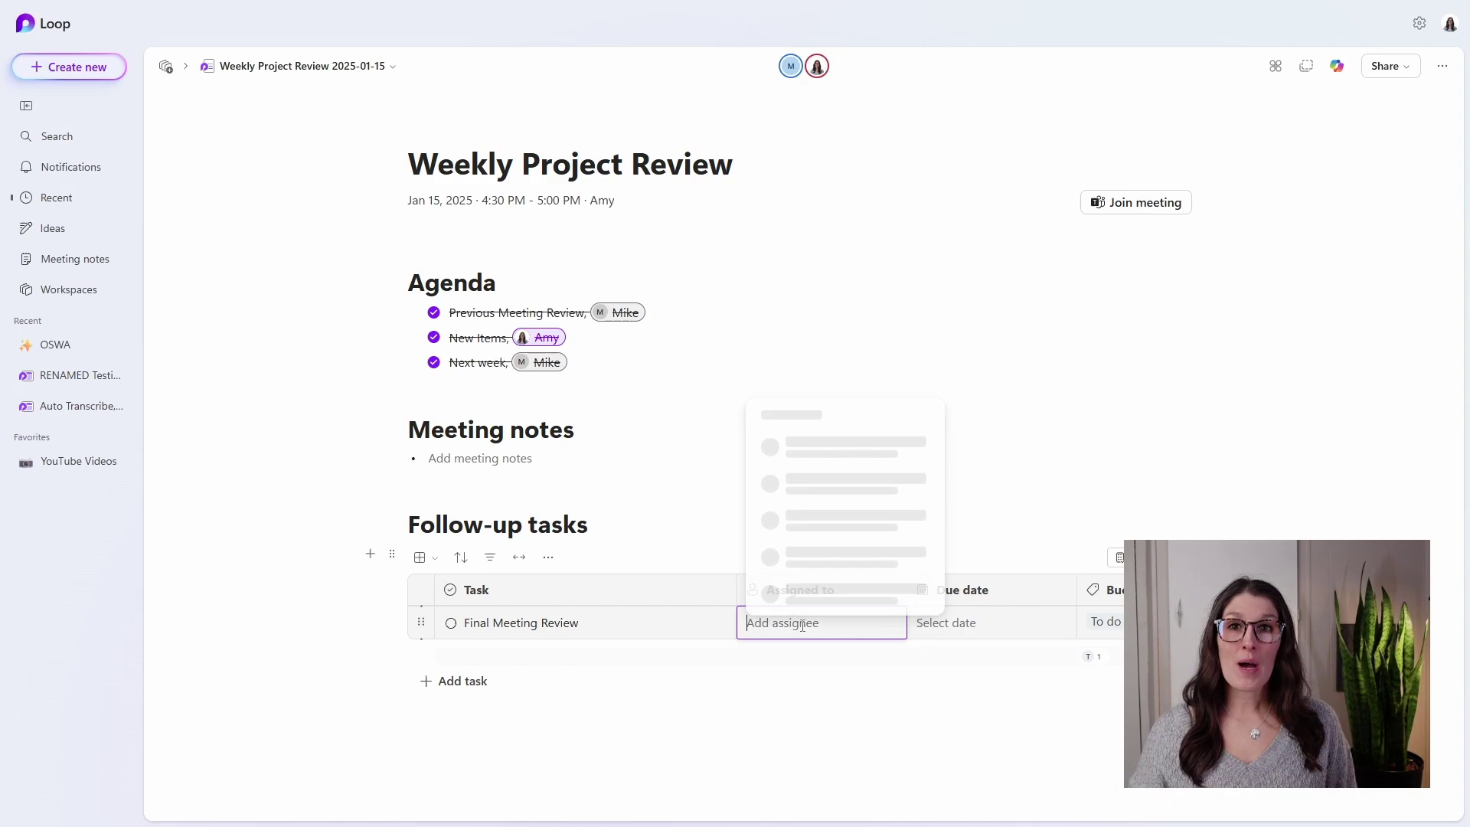
pyautogui.click(820, 558)
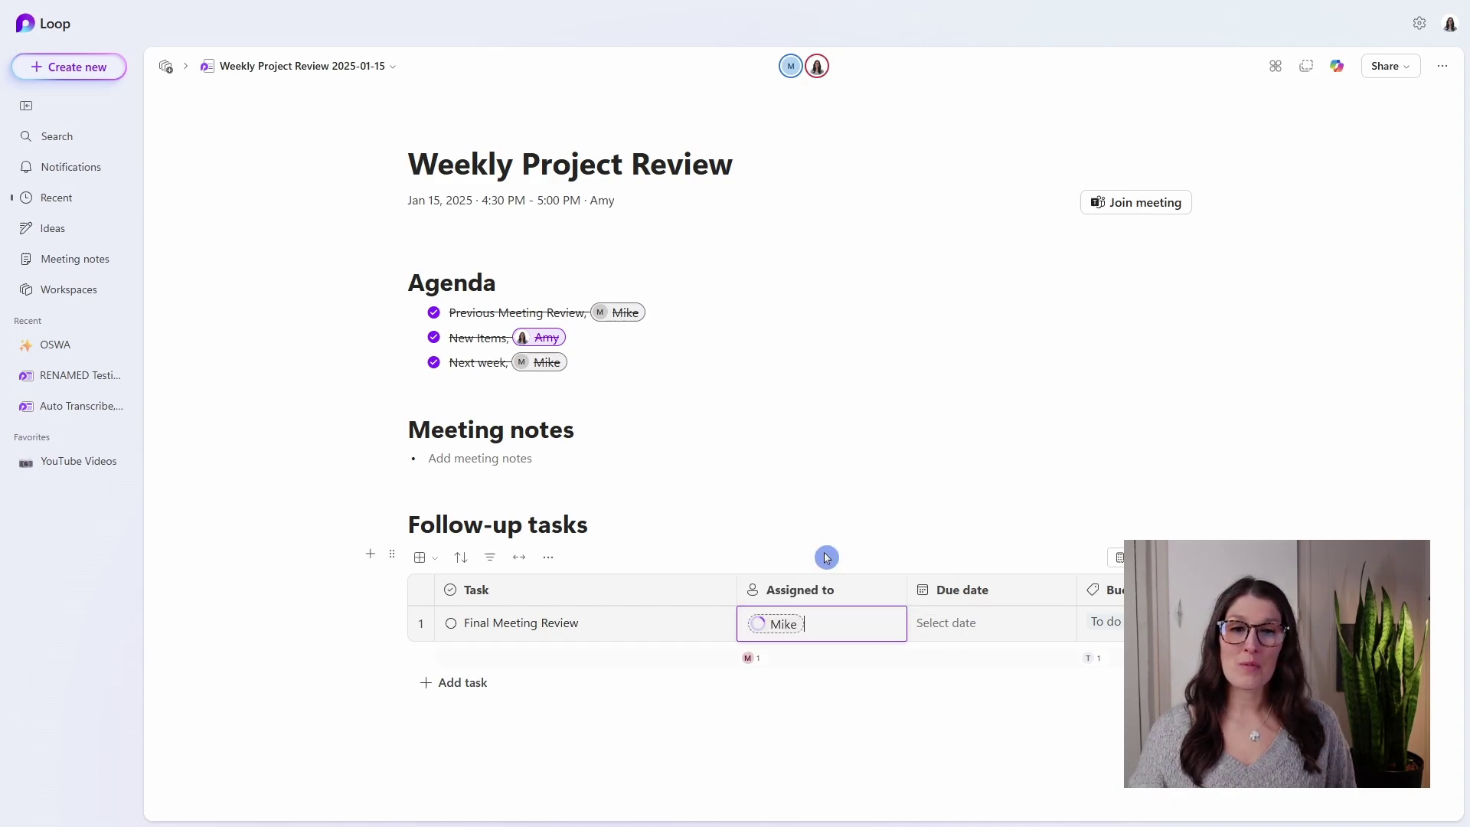
pyautogui.click(946, 626)
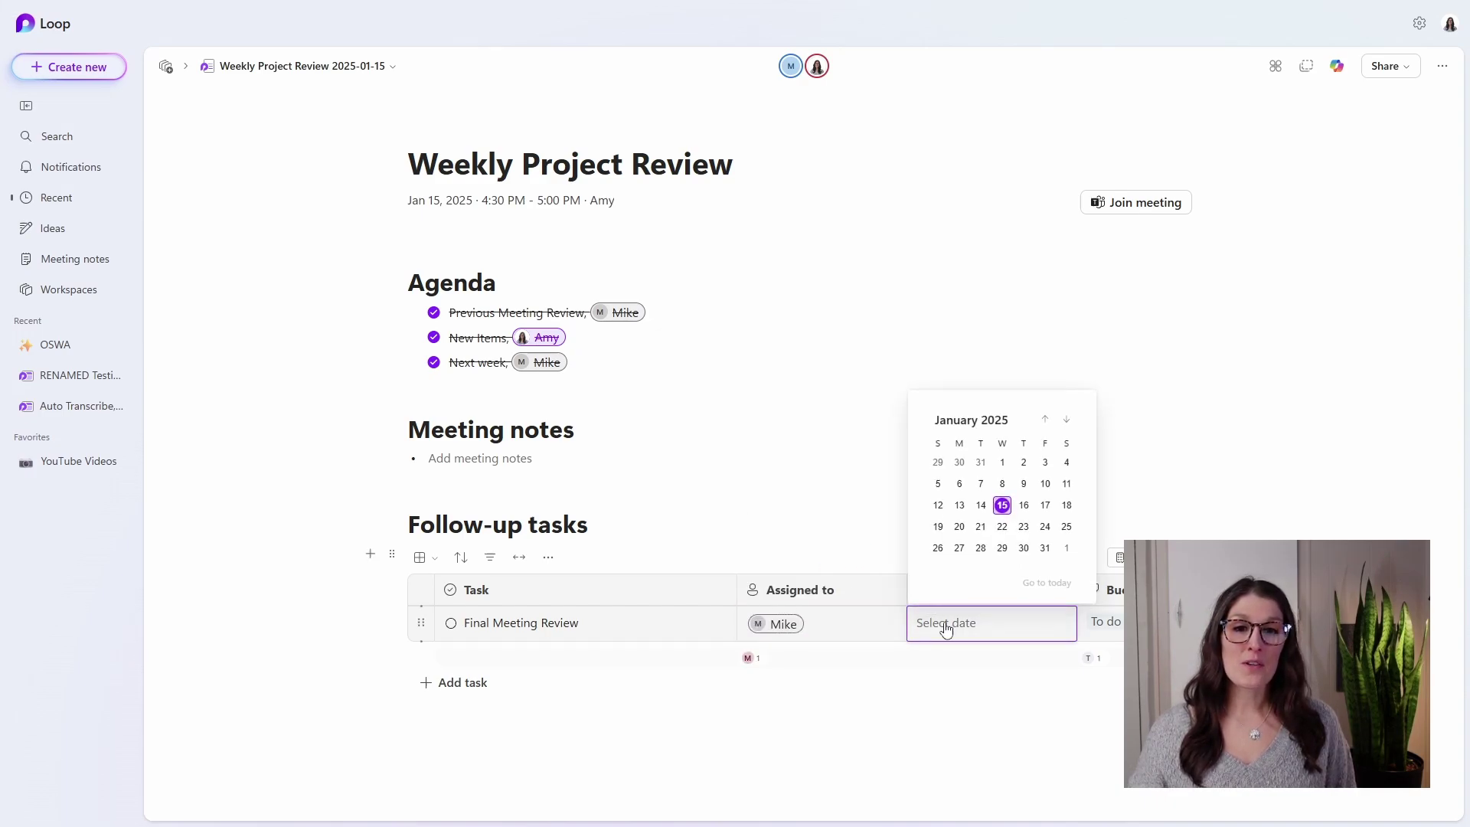
pyautogui.click(959, 528)
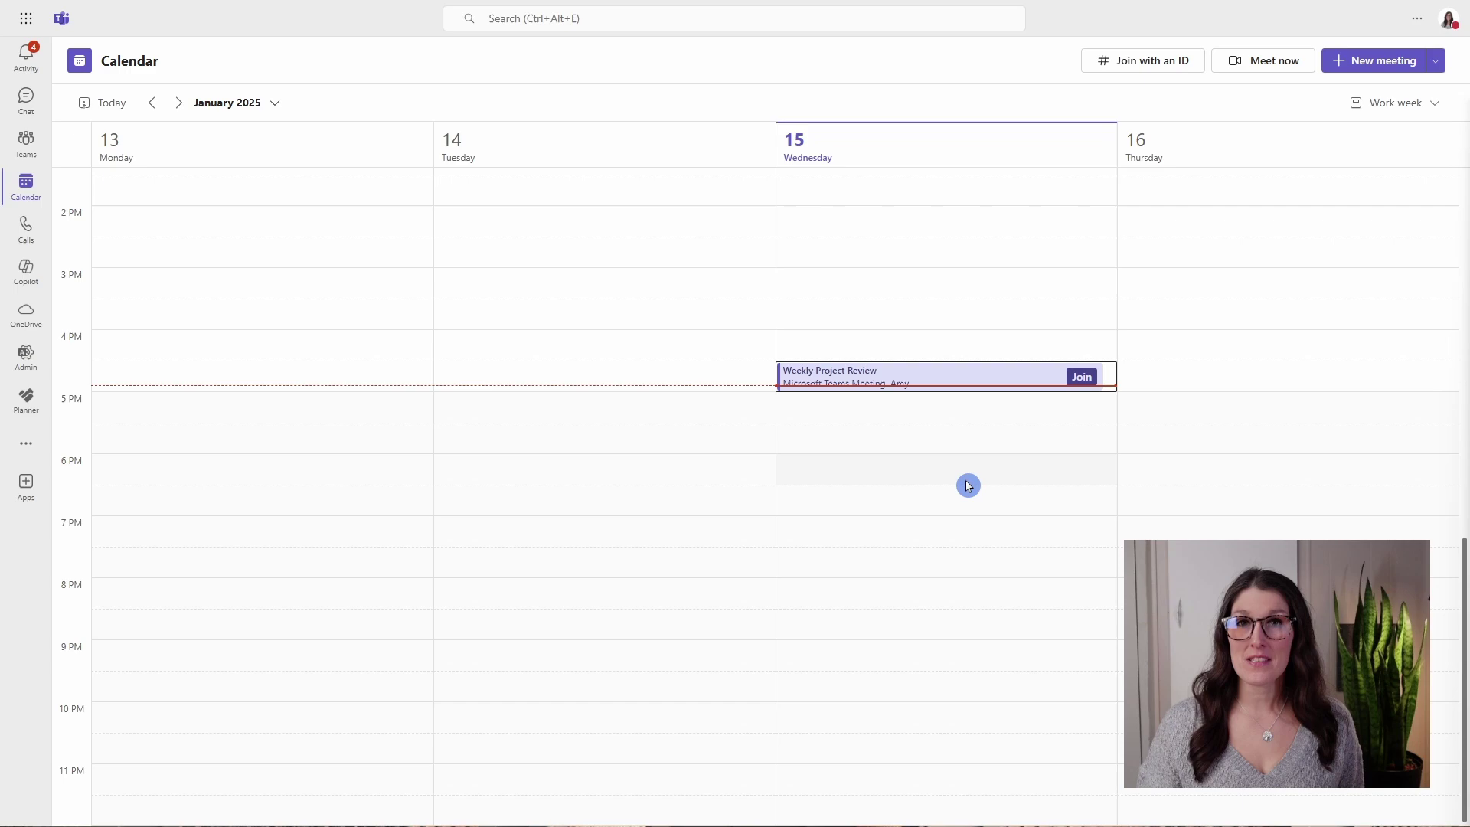
# - Open the Weekly Project Review event's full details and switch to its meeting chat
pyautogui.click(1012, 381)
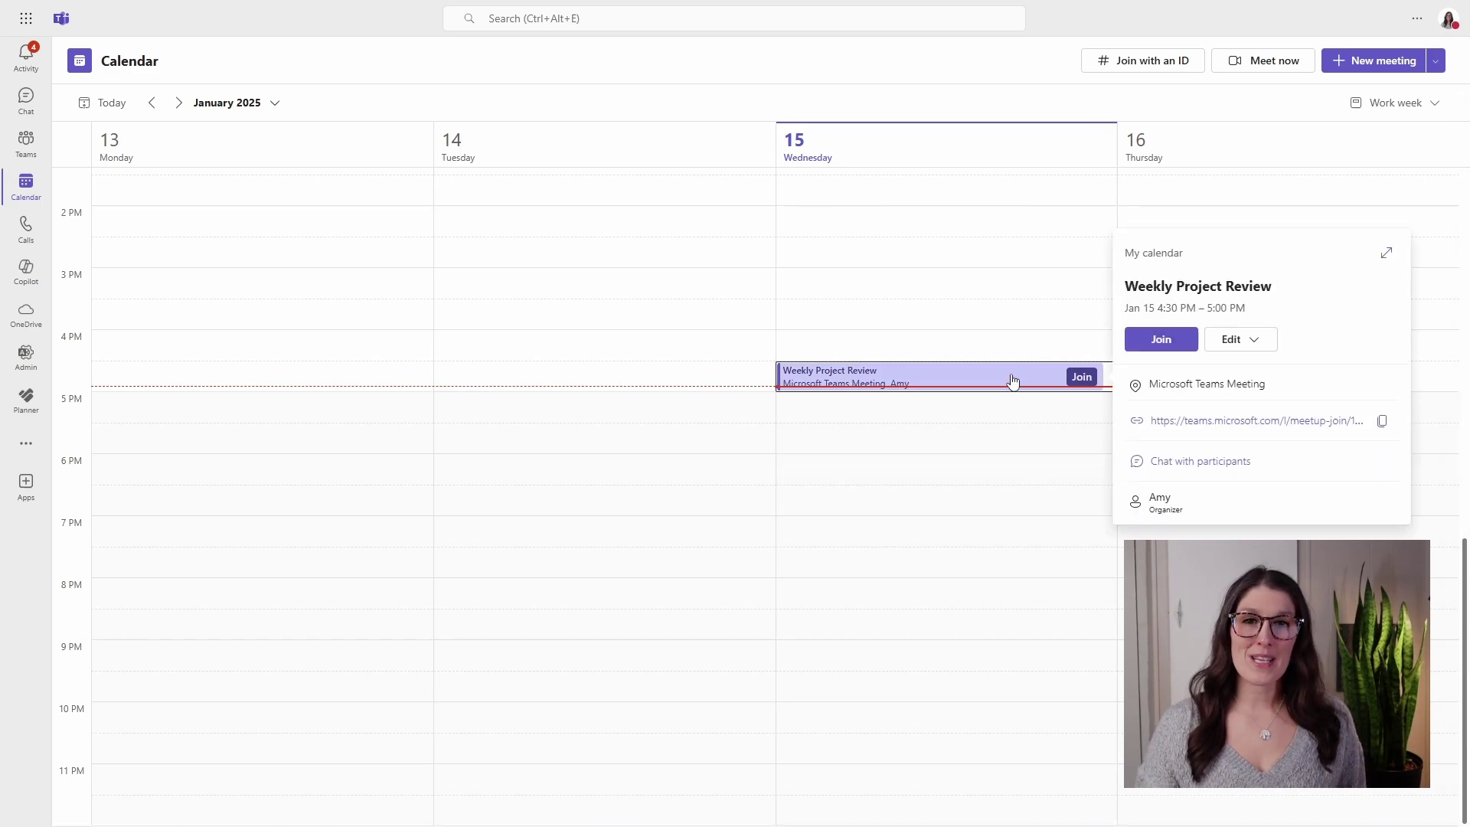
pyautogui.click(1382, 254)
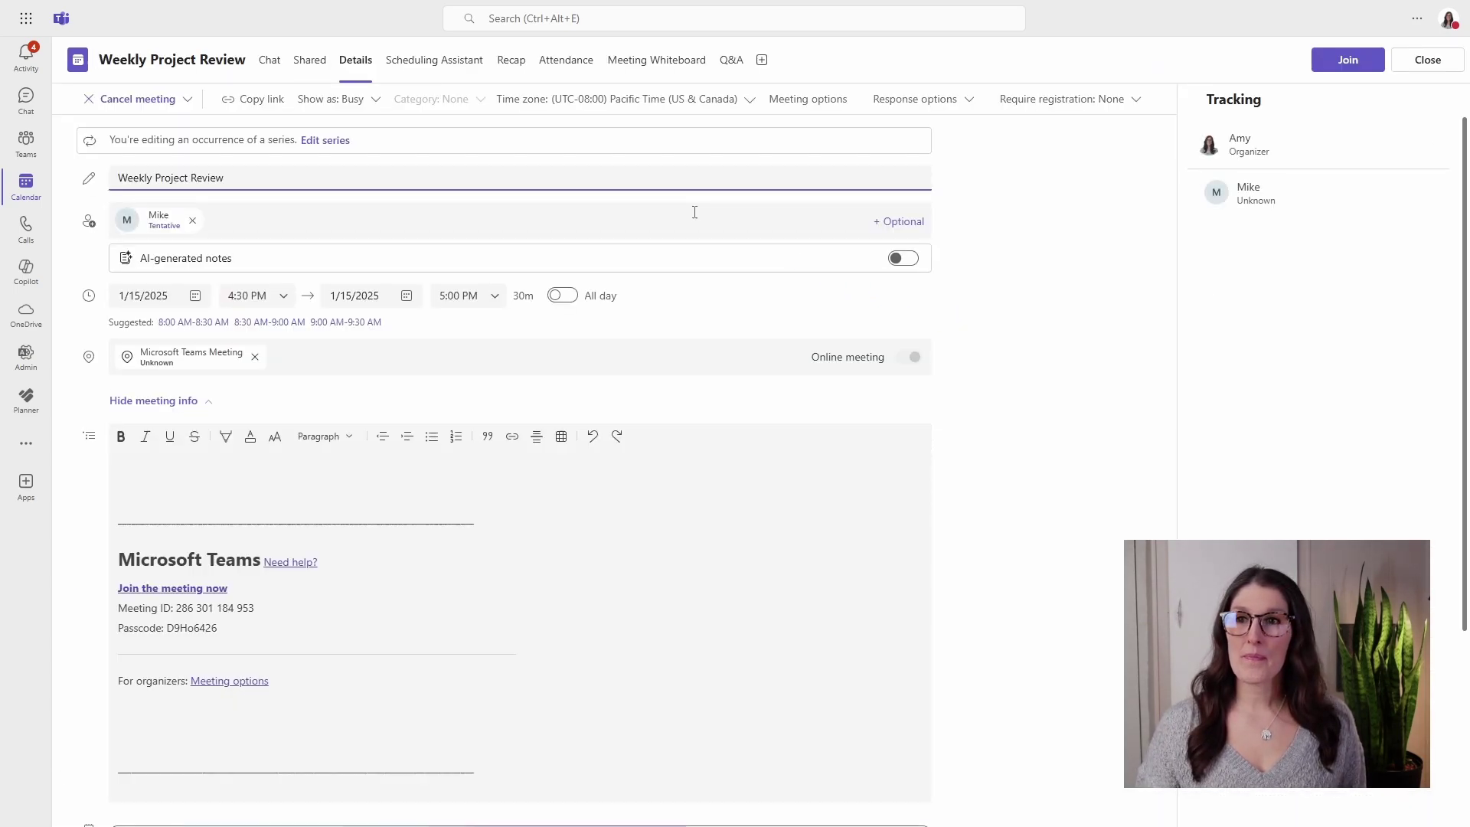
pyautogui.click(270, 62)
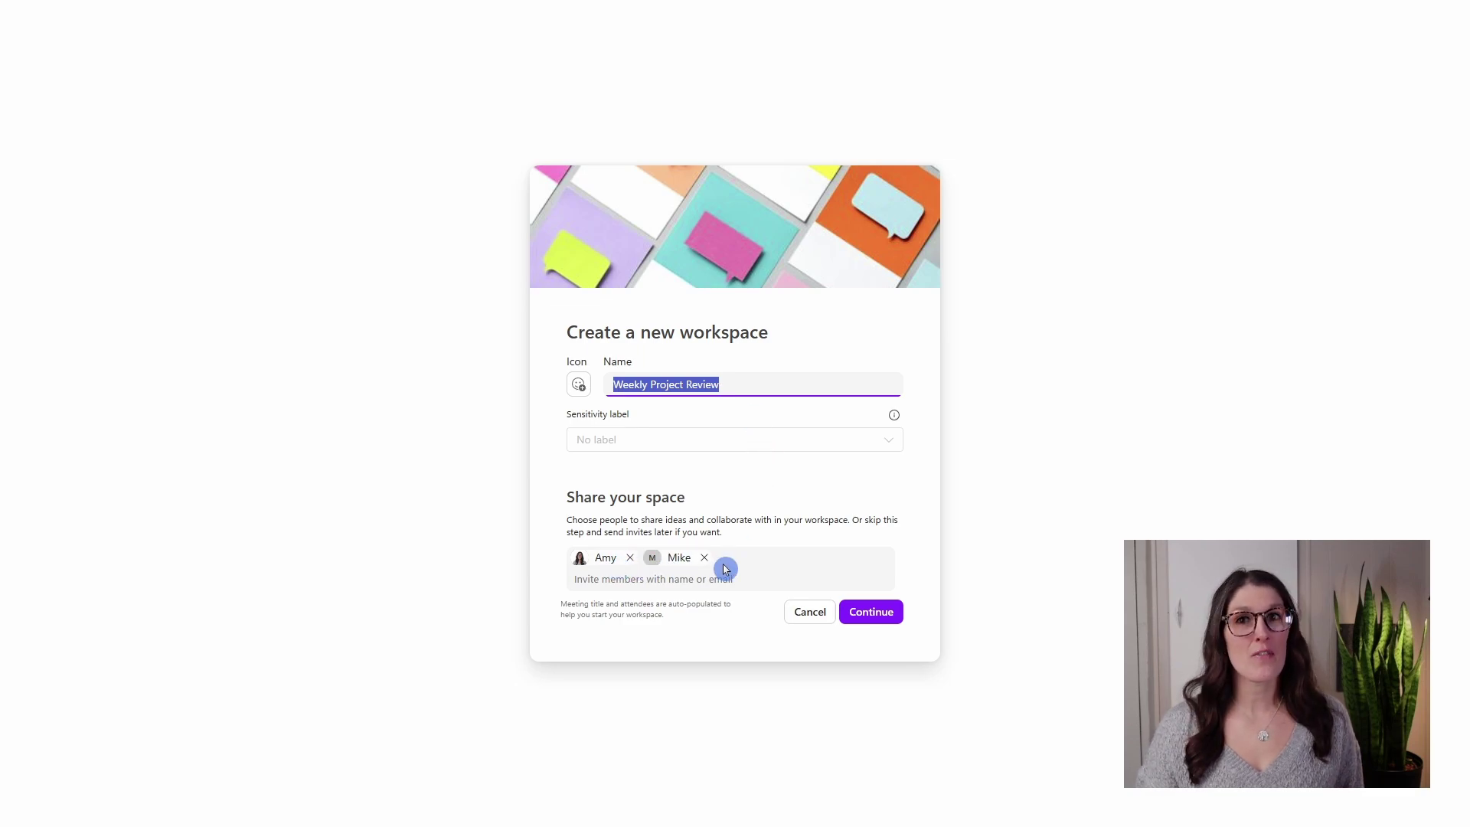
# - Set the workspace cover to the lounging dog photo found by searching 'dog'
pyautogui.click(762, 224)
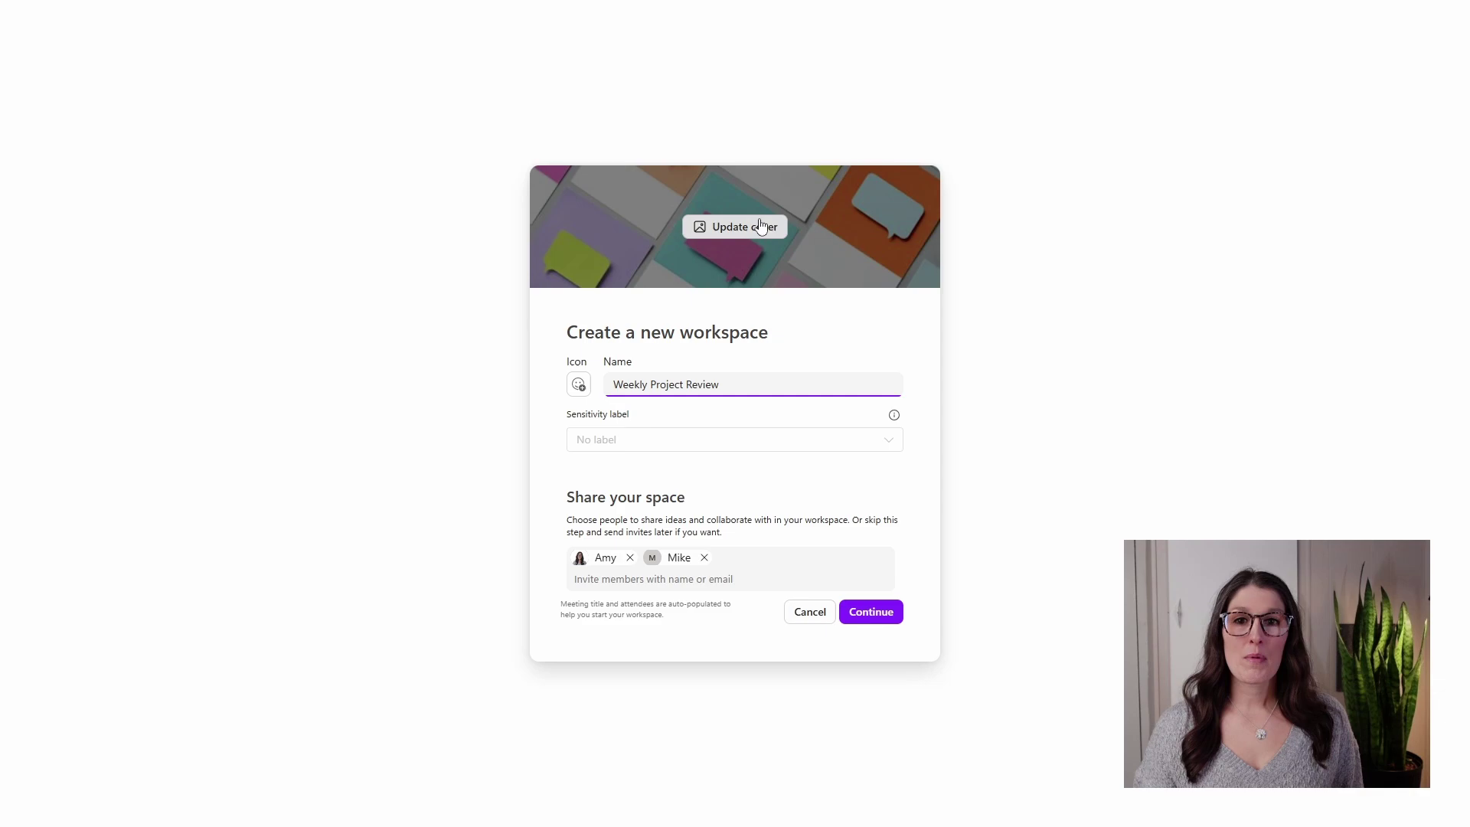
pyautogui.click(697, 270)
pyautogui.write('dog')
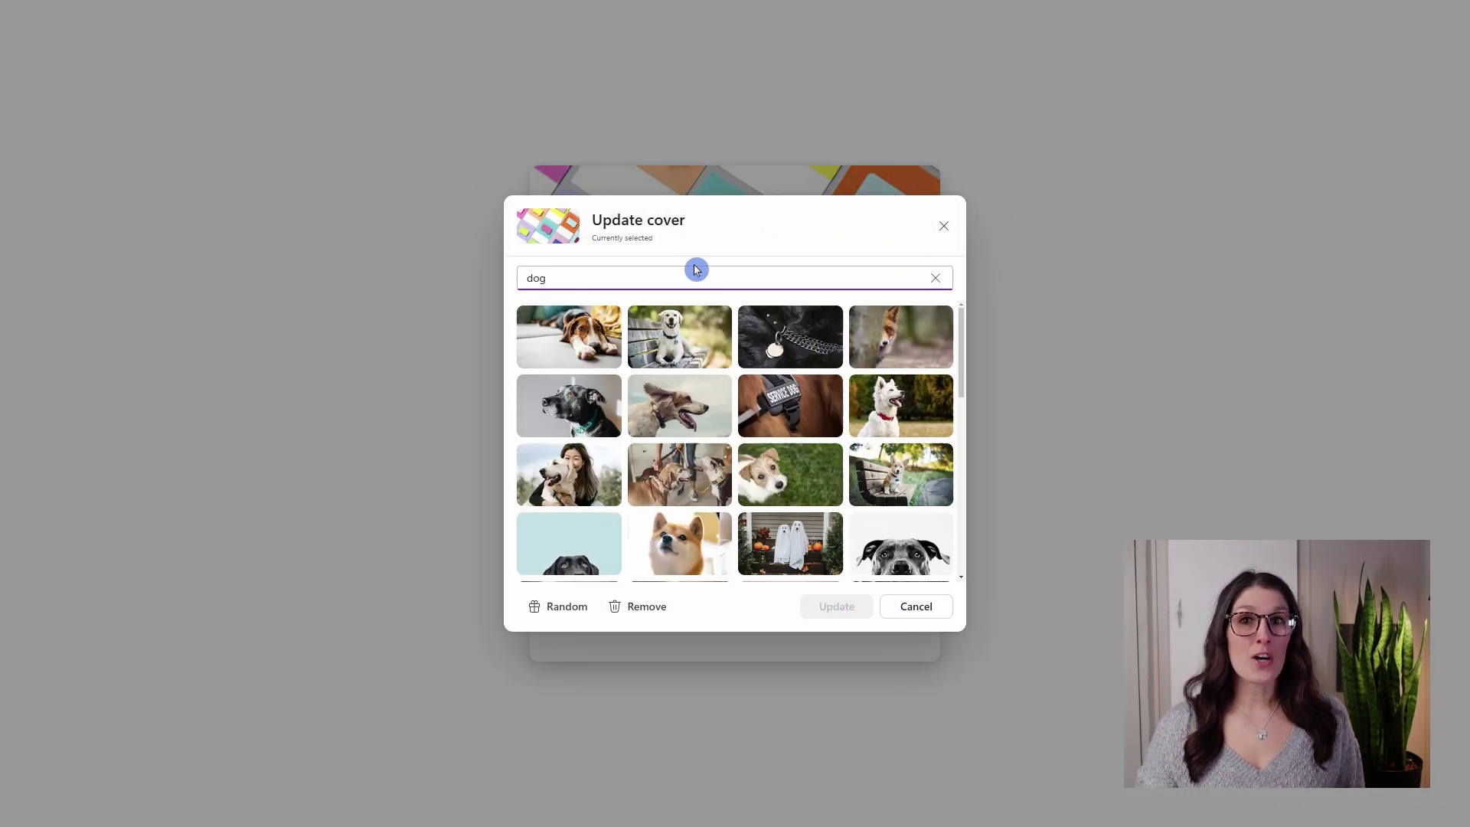
pyautogui.click(591, 337)
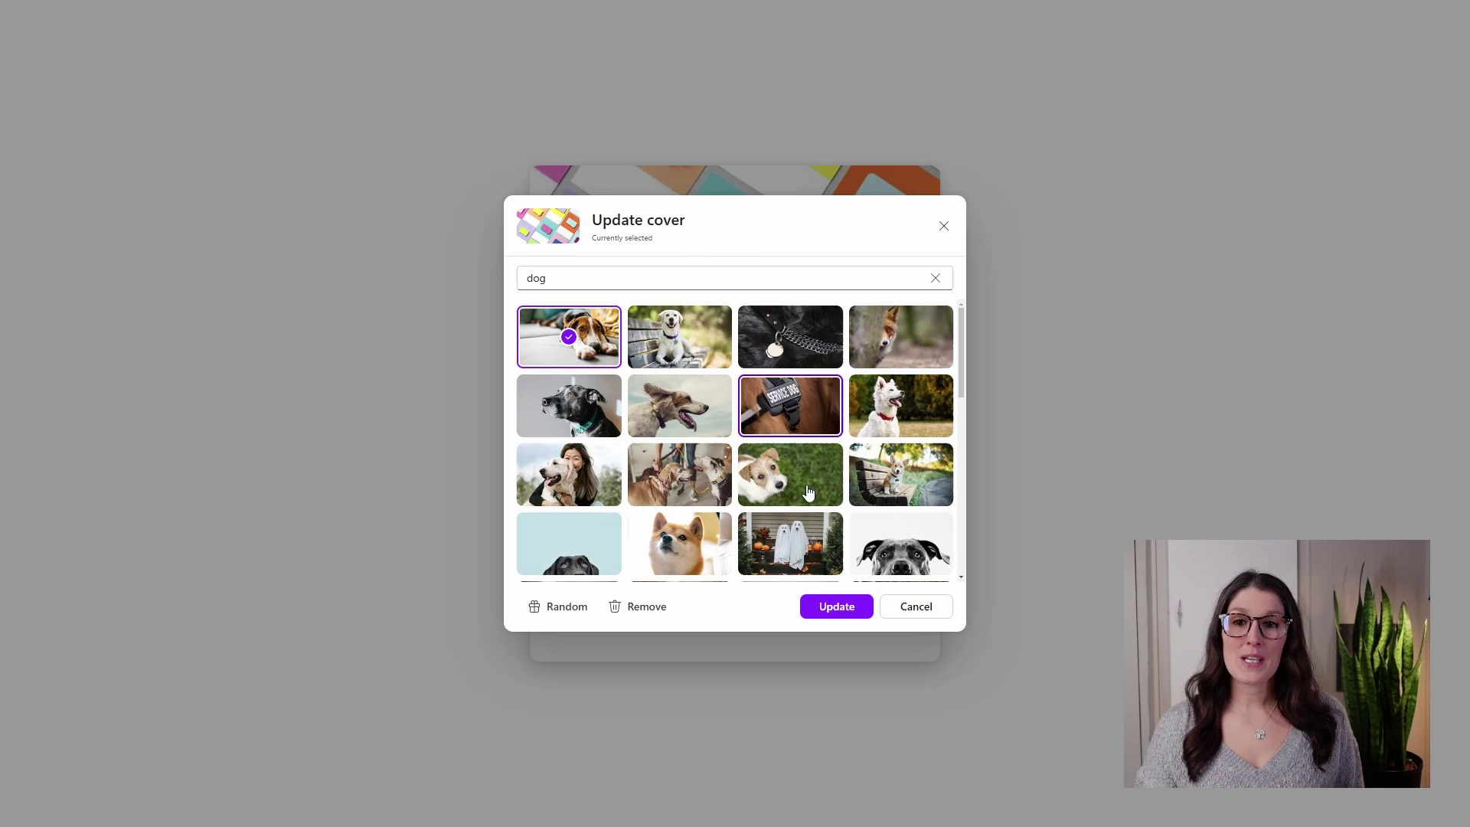
pyautogui.click(837, 607)
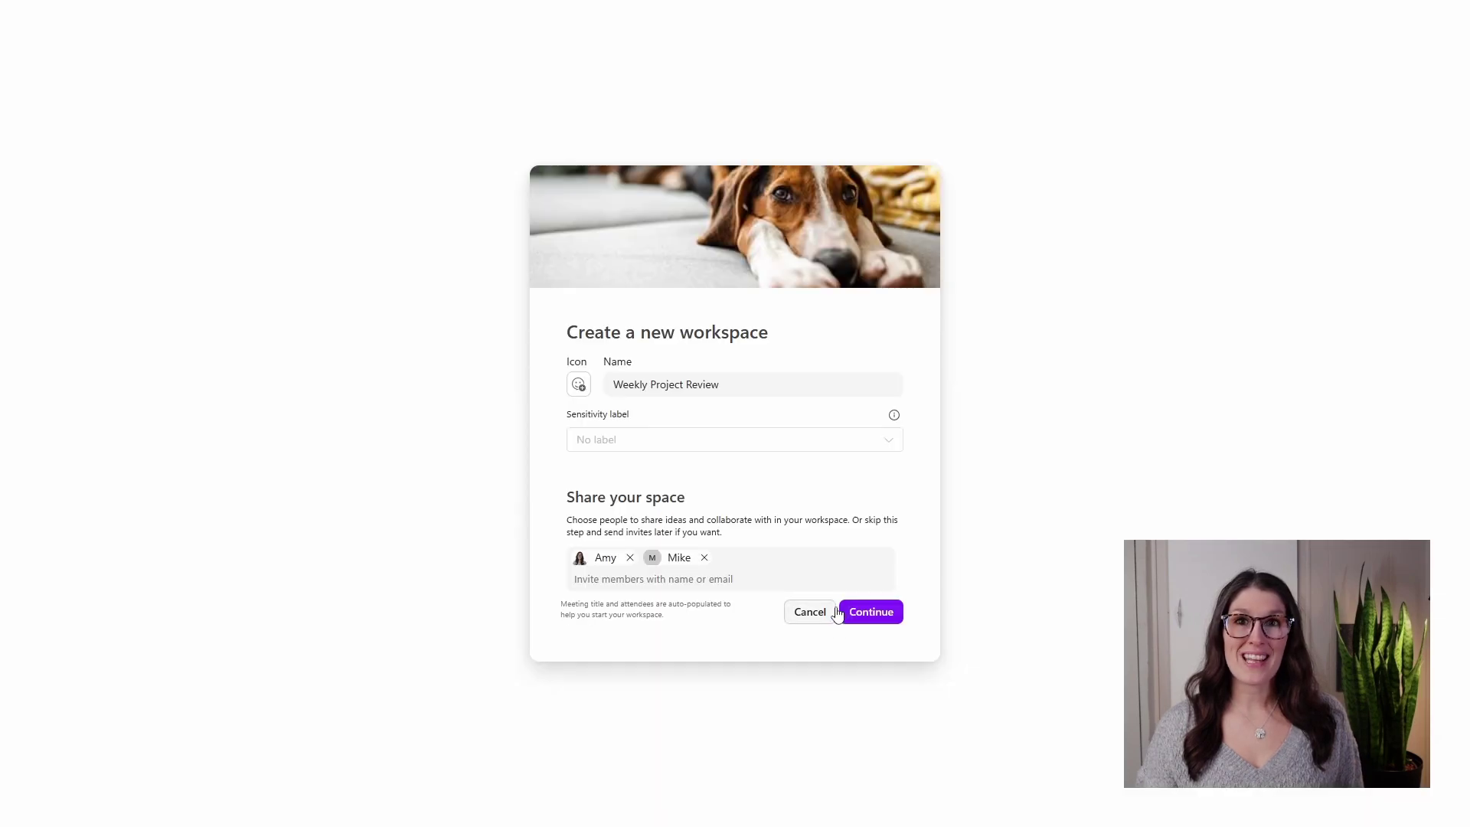
# - Give the workspace a paw emoji icon and continue to the Add files step
pyautogui.click(578, 383)
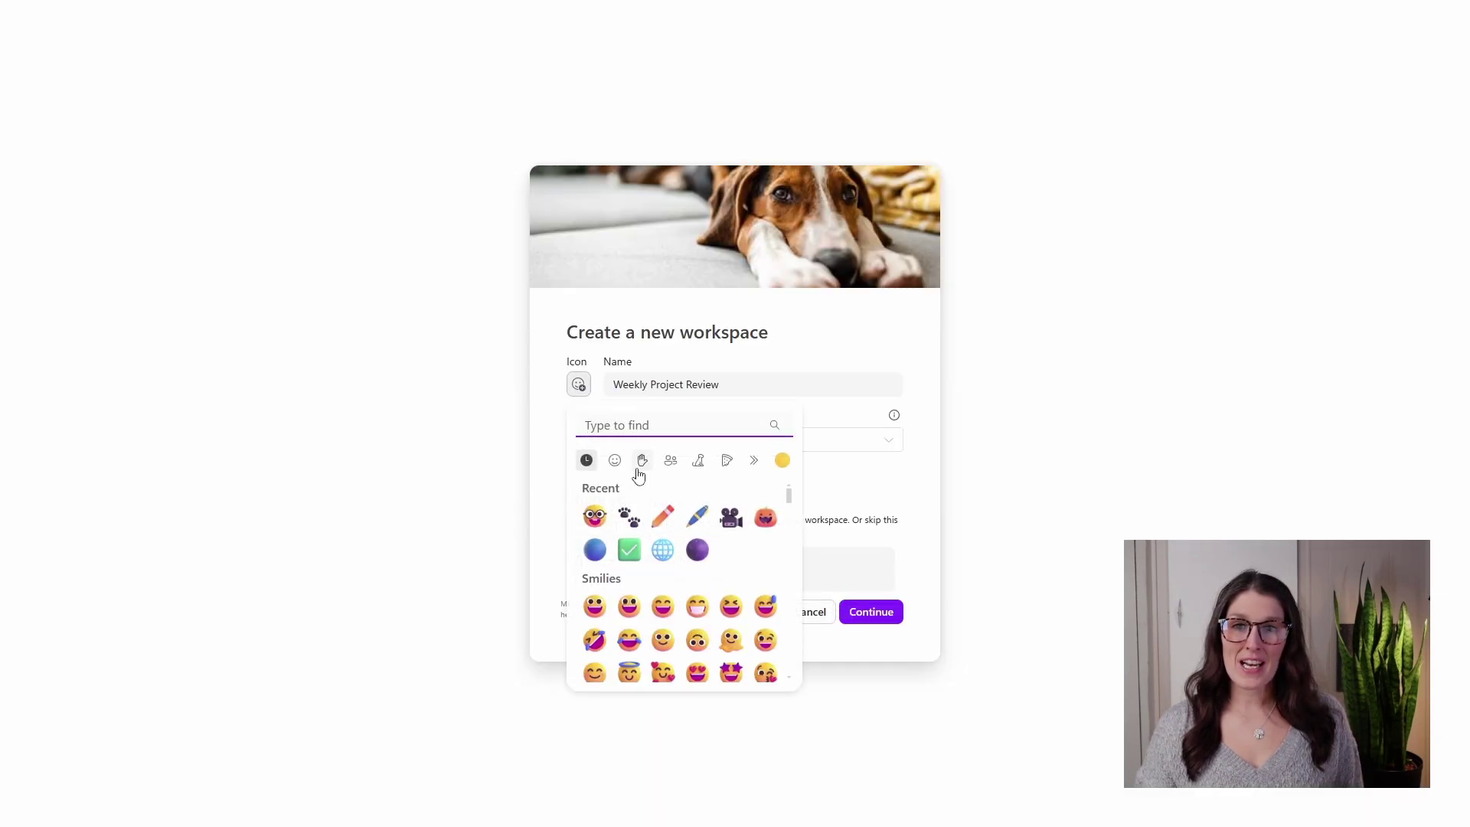
pyautogui.click(630, 518)
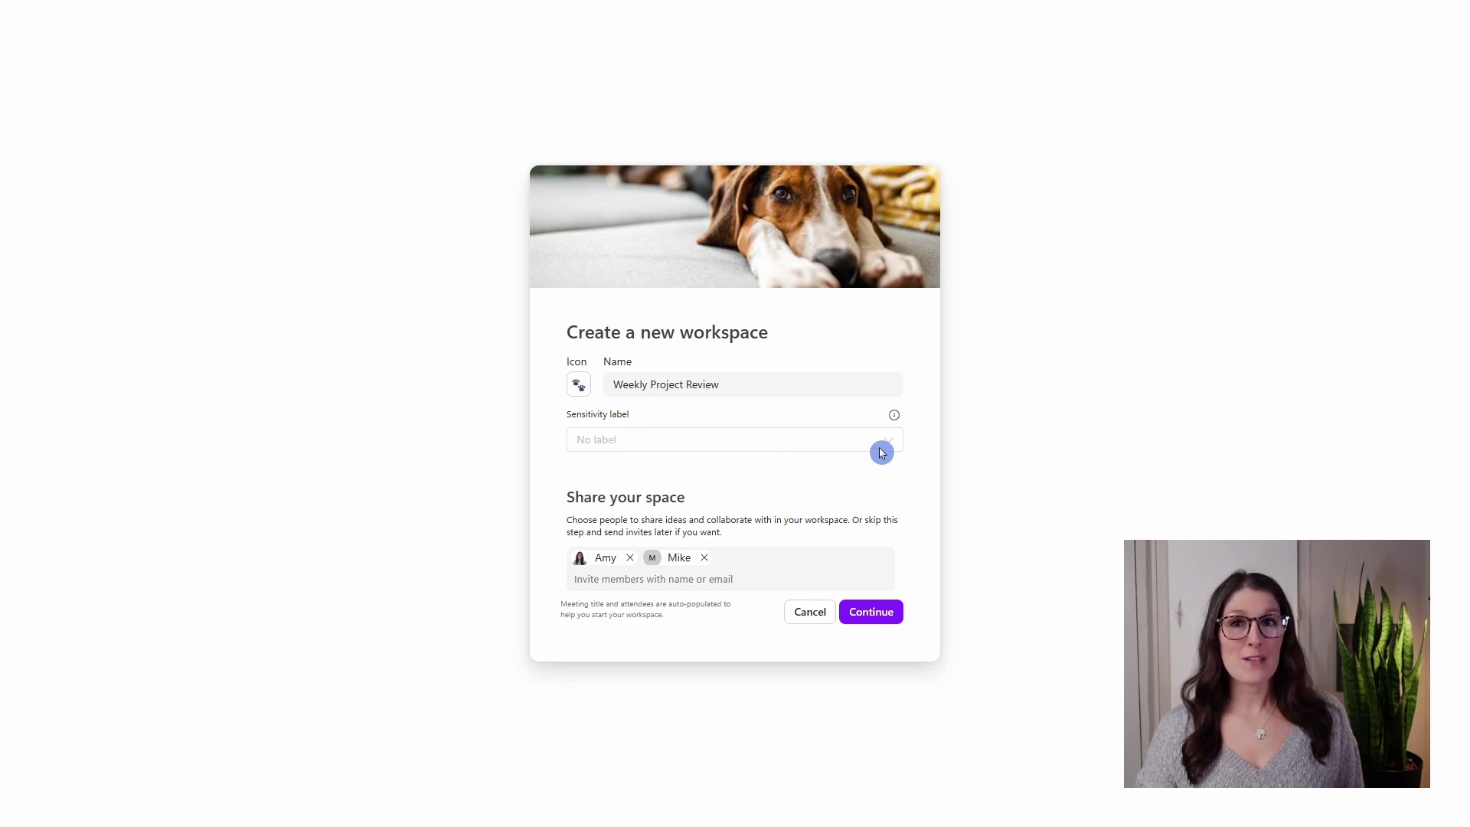
pyautogui.click(877, 613)
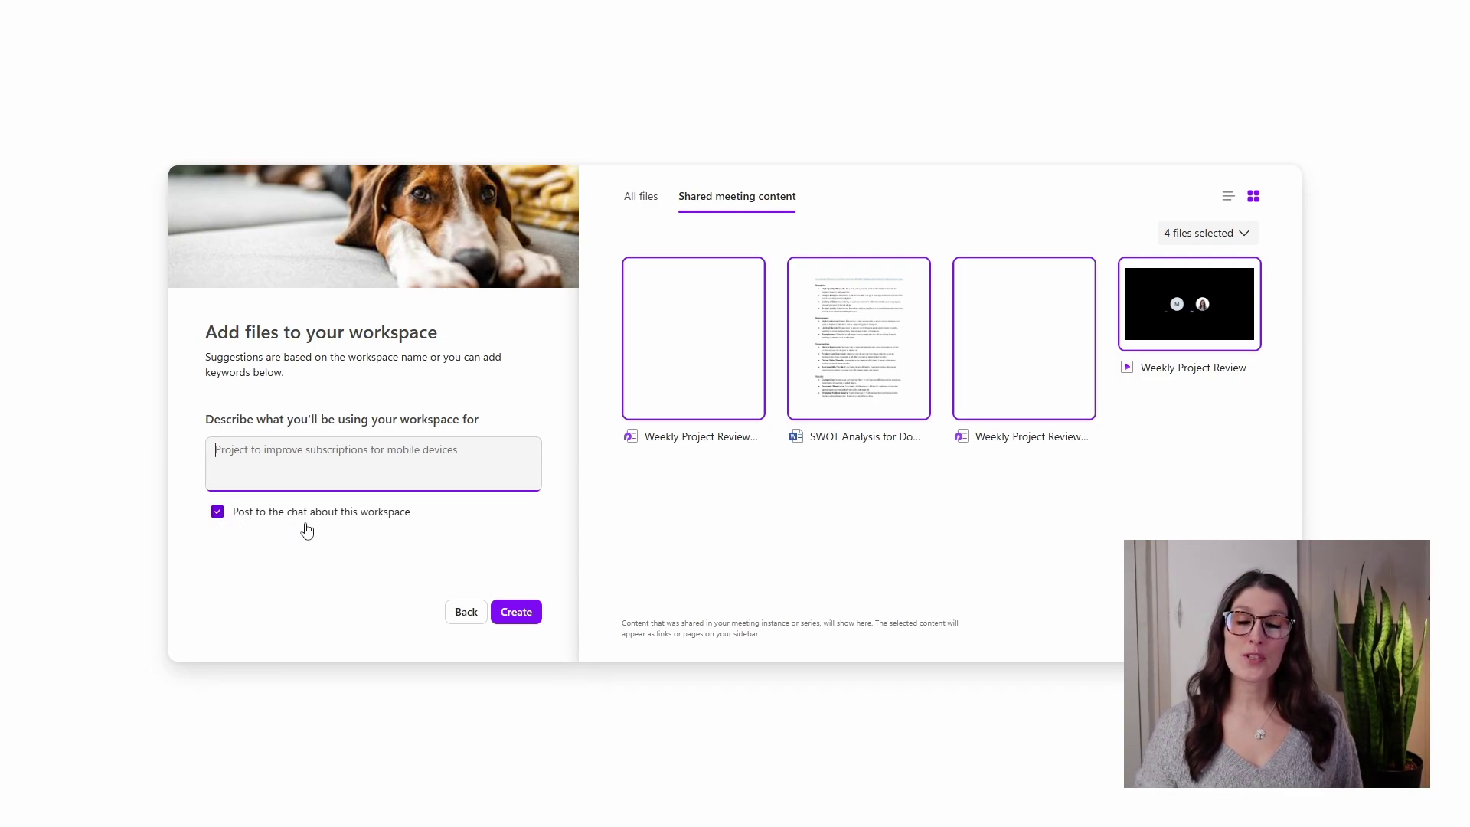
# - Show the four checked shared meeting files, including SWOT Analysis, as a named list
pyautogui.click(210, 531)
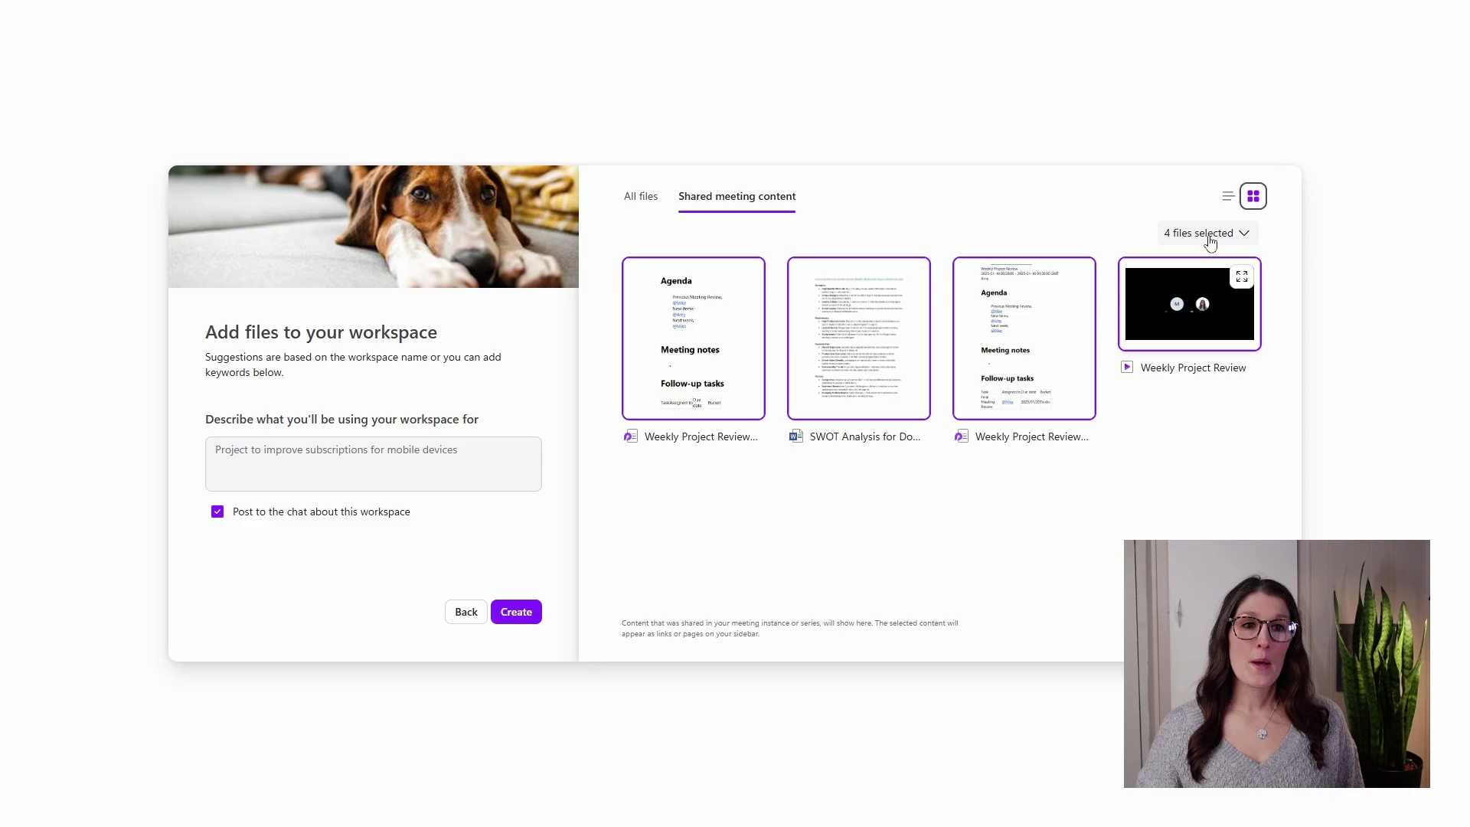
pyautogui.click(1223, 201)
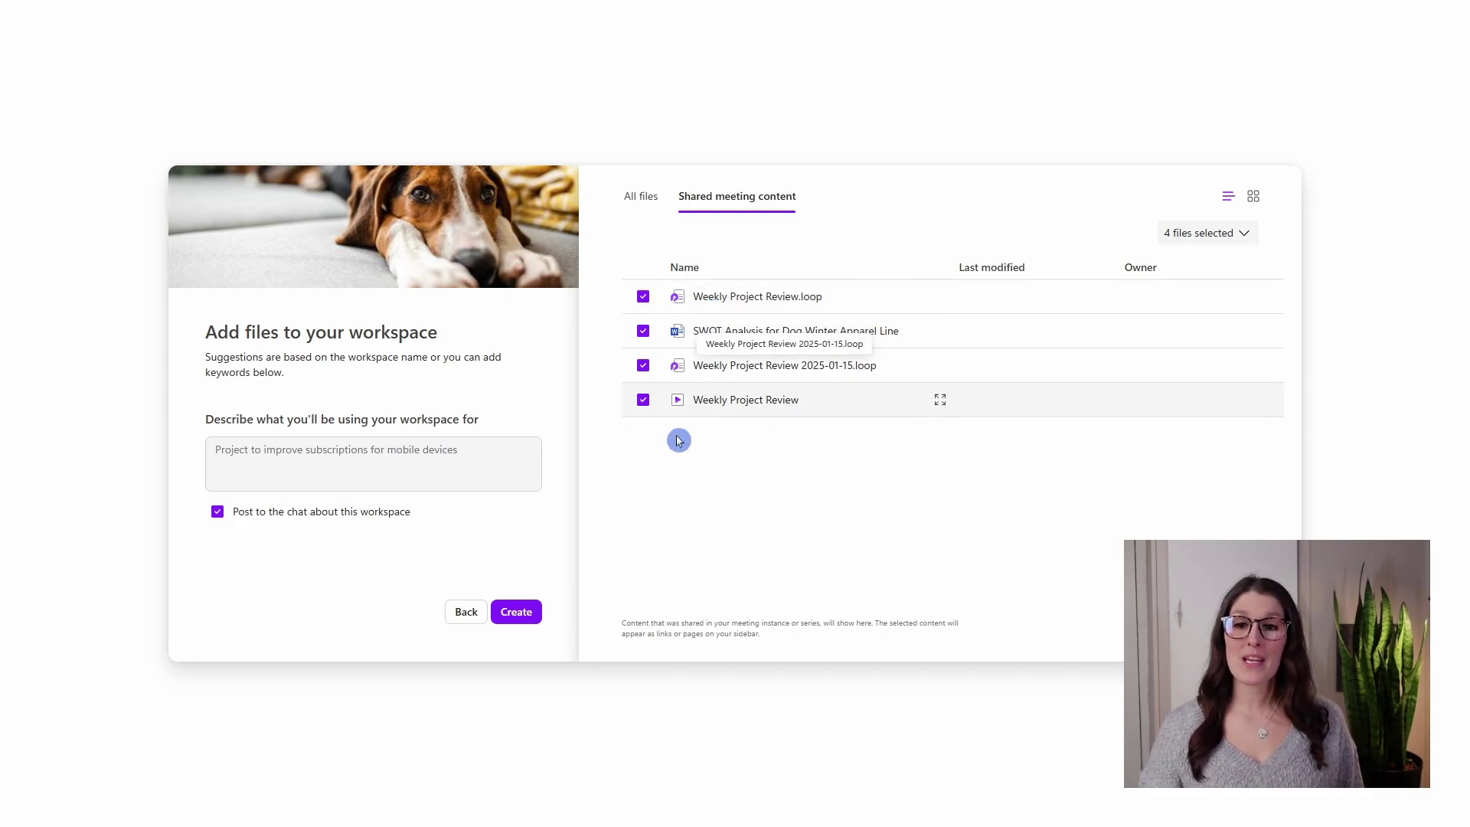
# - Create the Weekly Project Review workspace, then mark it Favorite from the all-workspaces overview
pyautogui.click(516, 611)
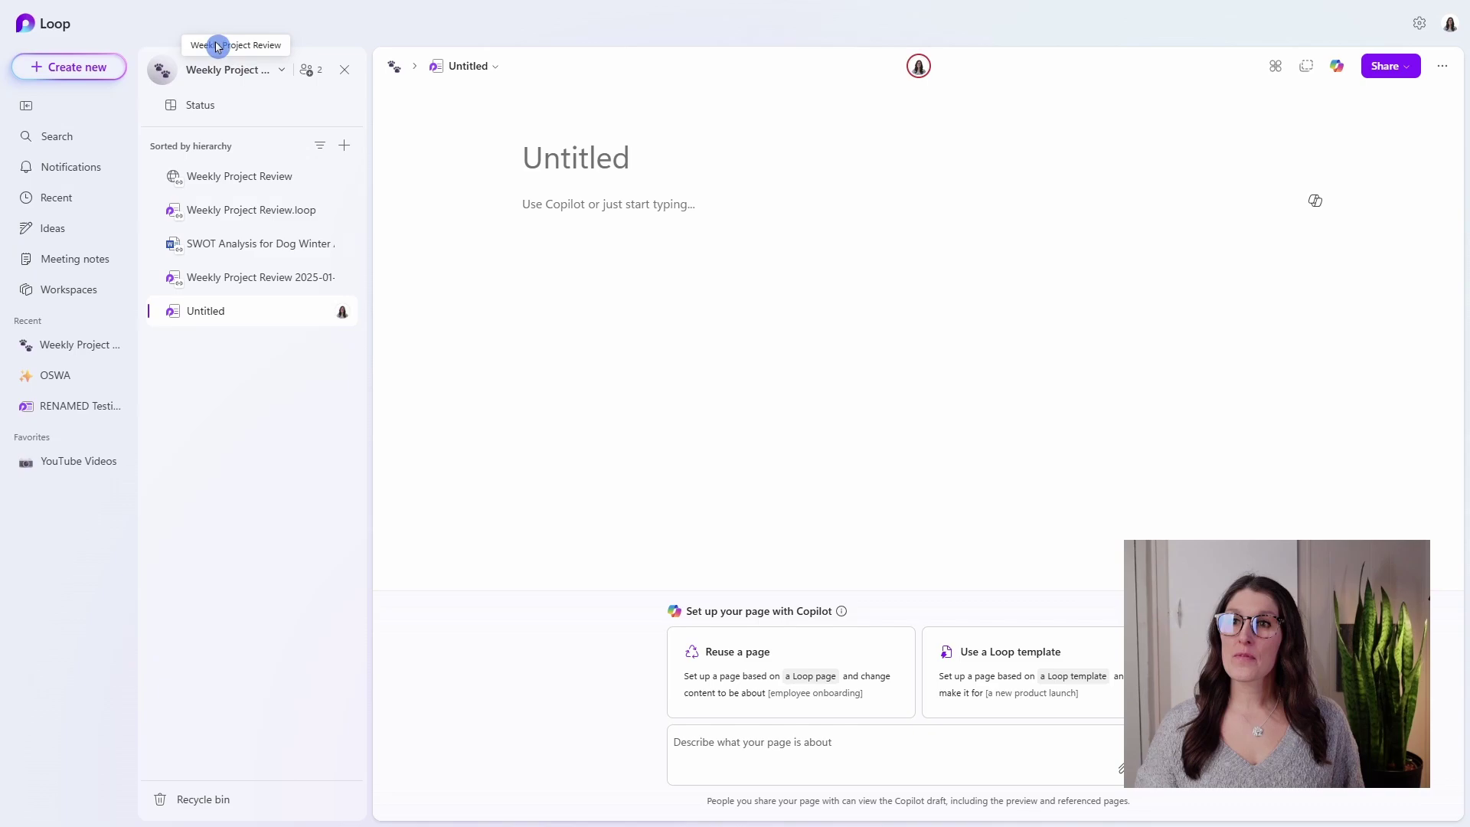
pyautogui.click(55, 28)
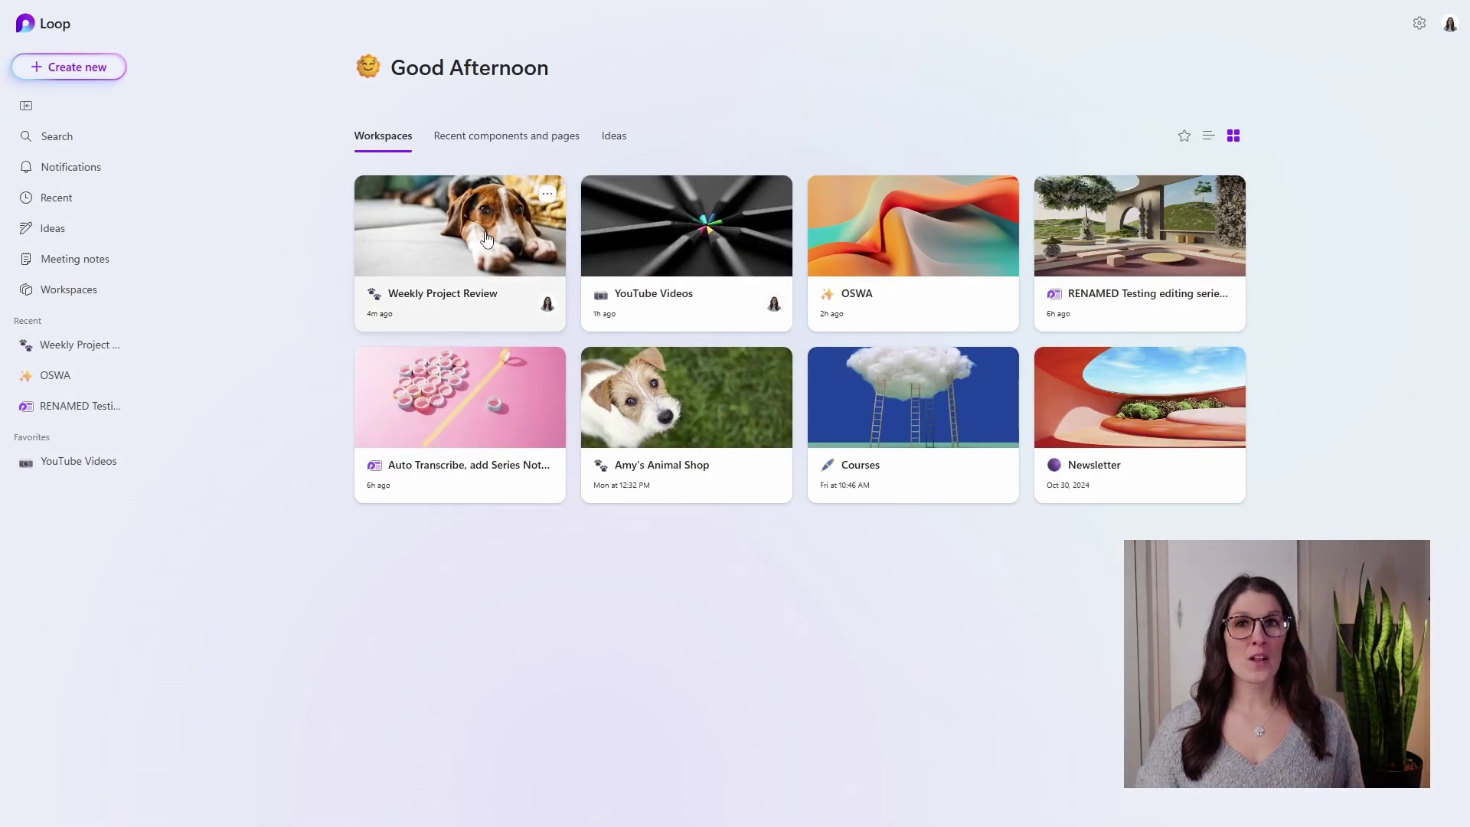
pyautogui.click(548, 195)
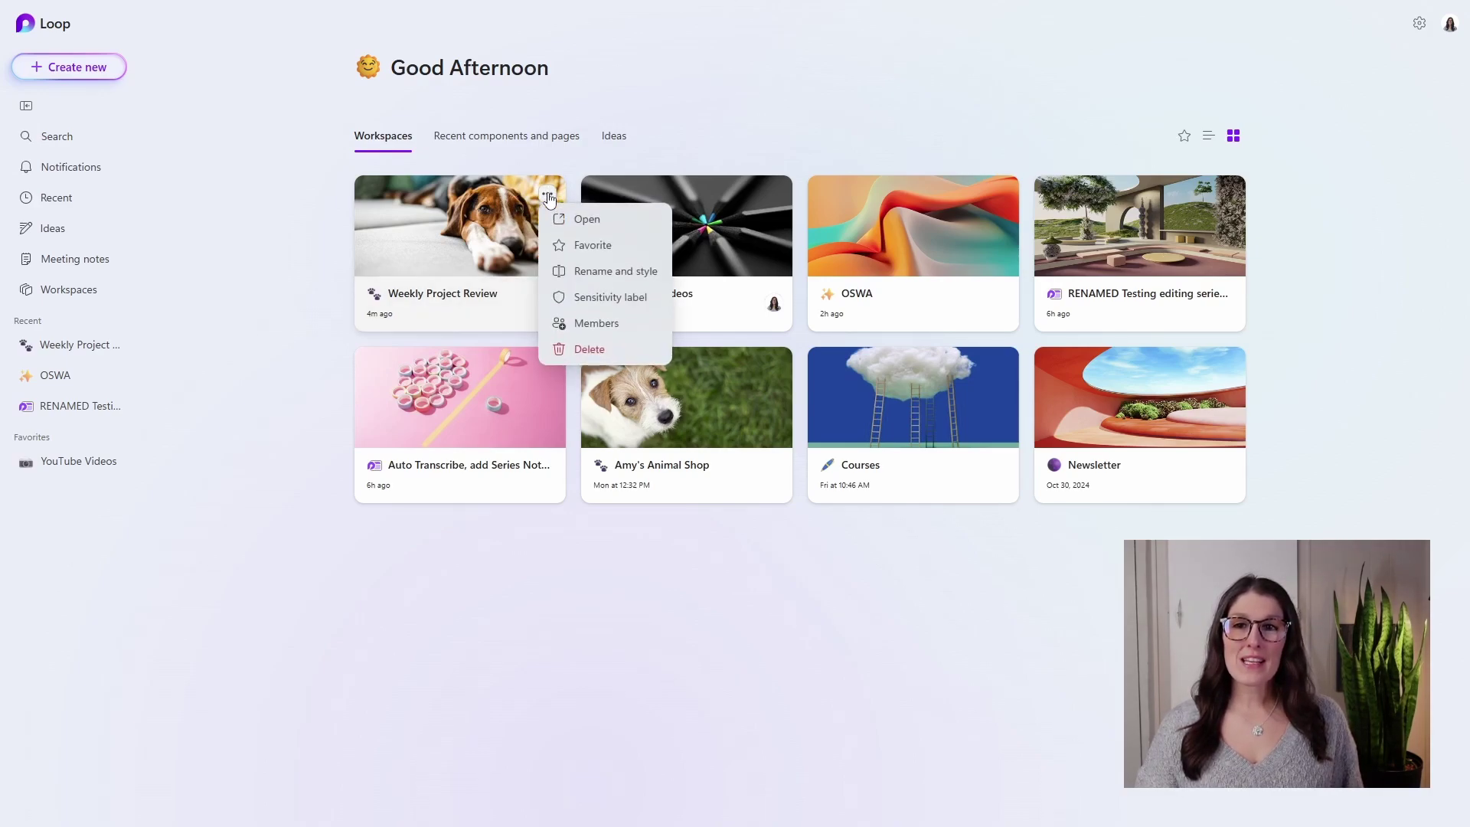
pyautogui.click(630, 253)
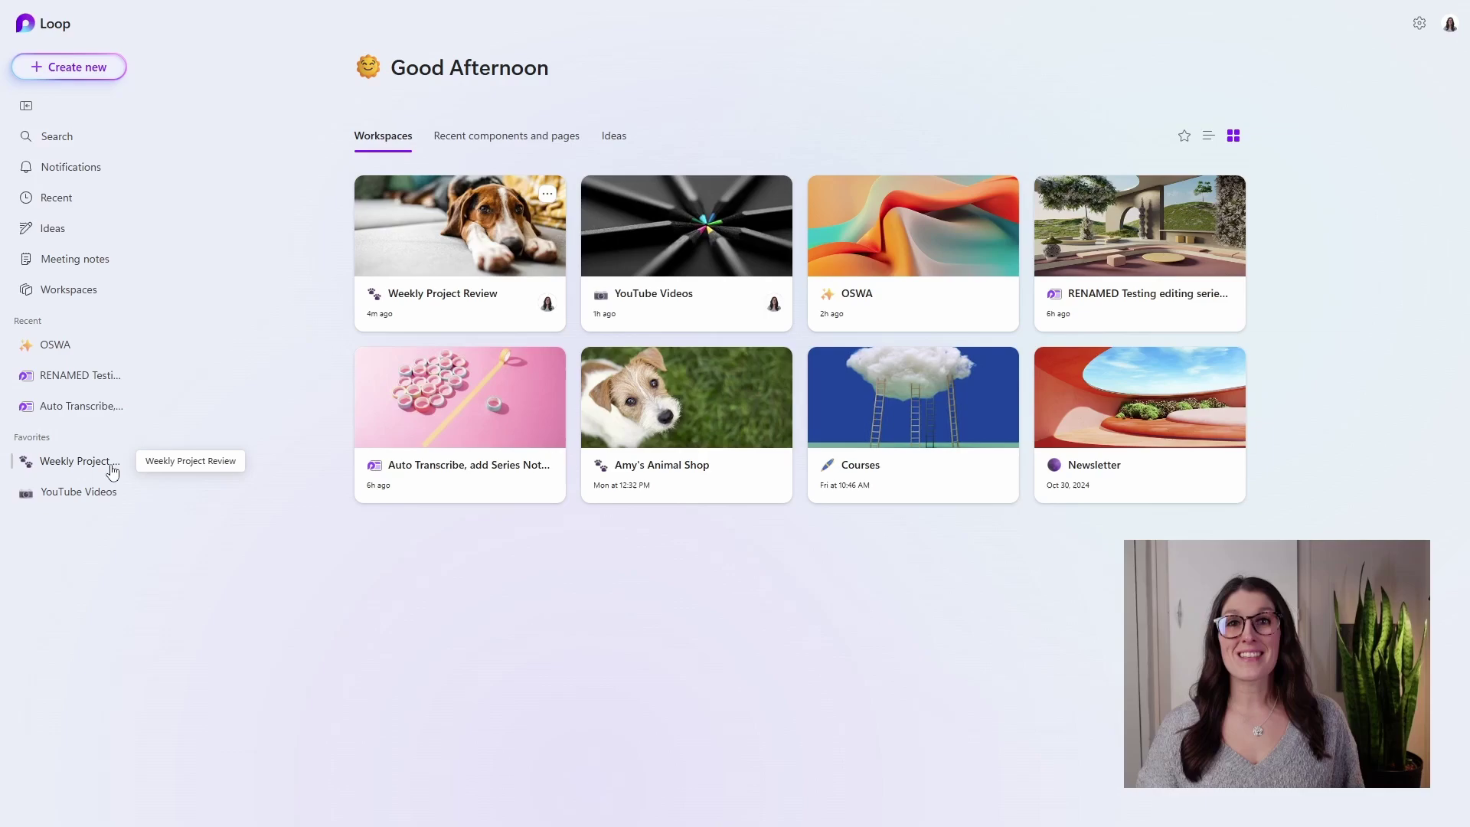
pyautogui.click(547, 194)
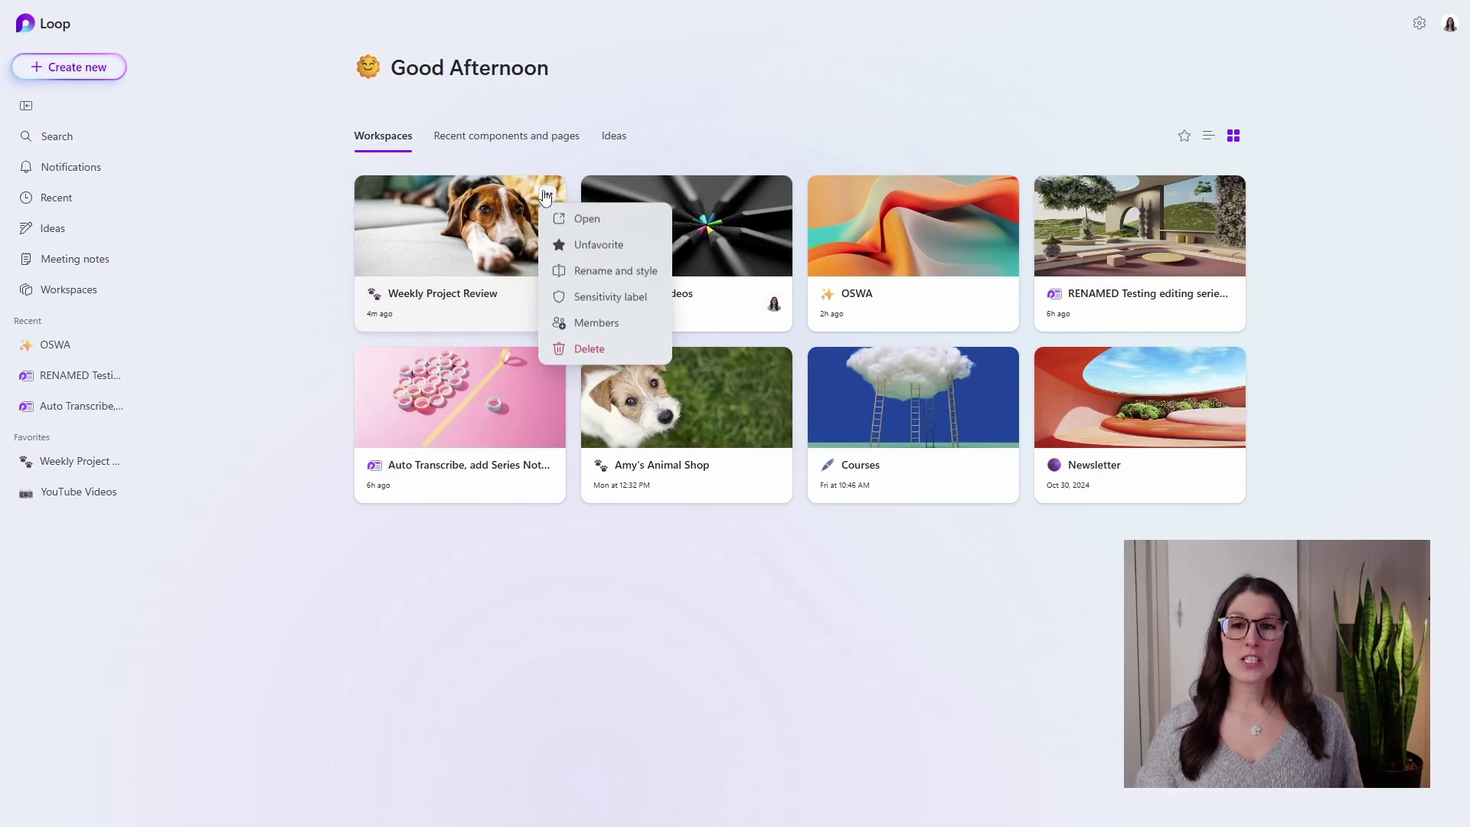
pyautogui.click(633, 274)
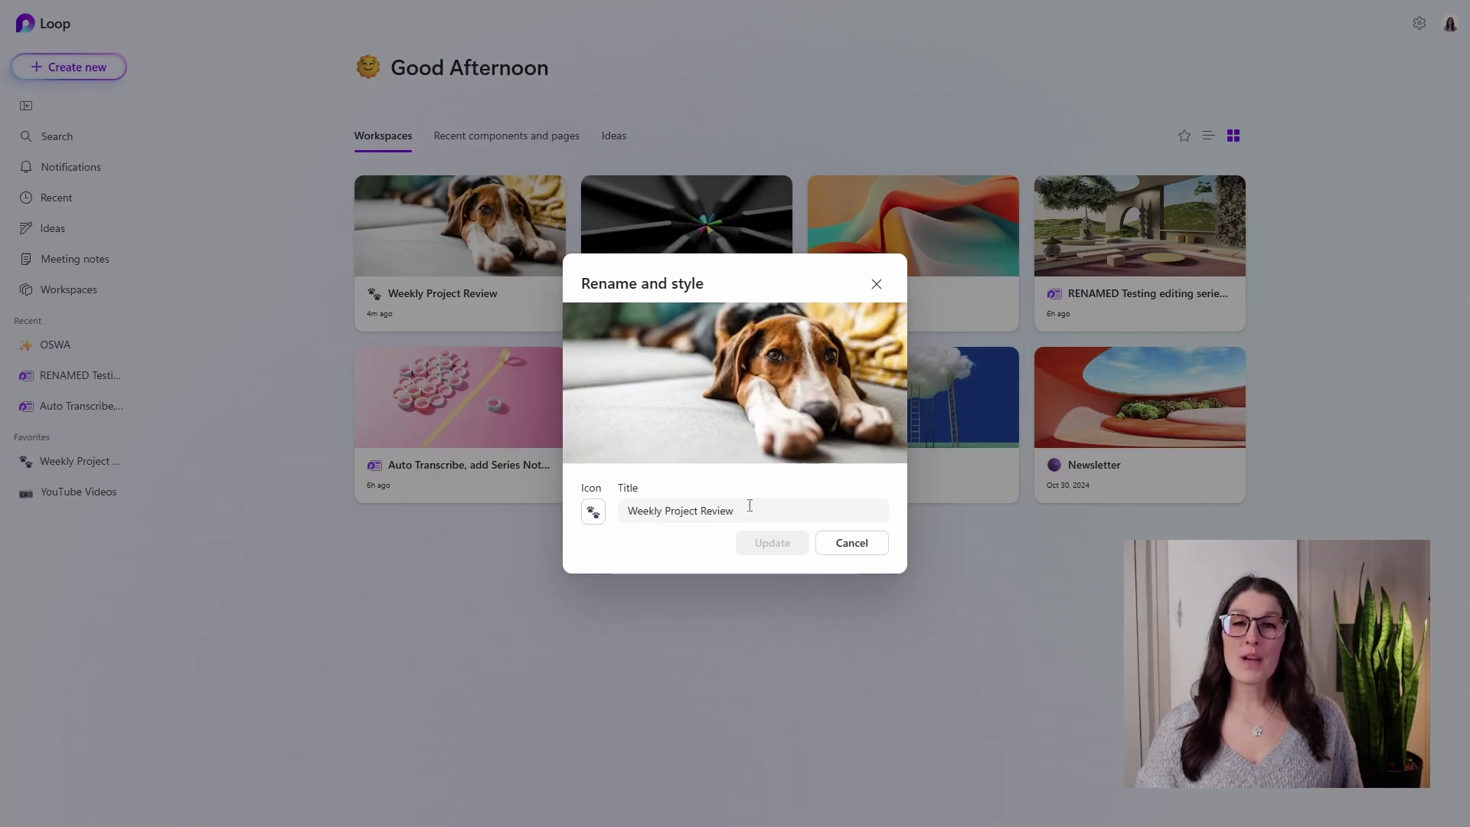
pyautogui.click(717, 533)
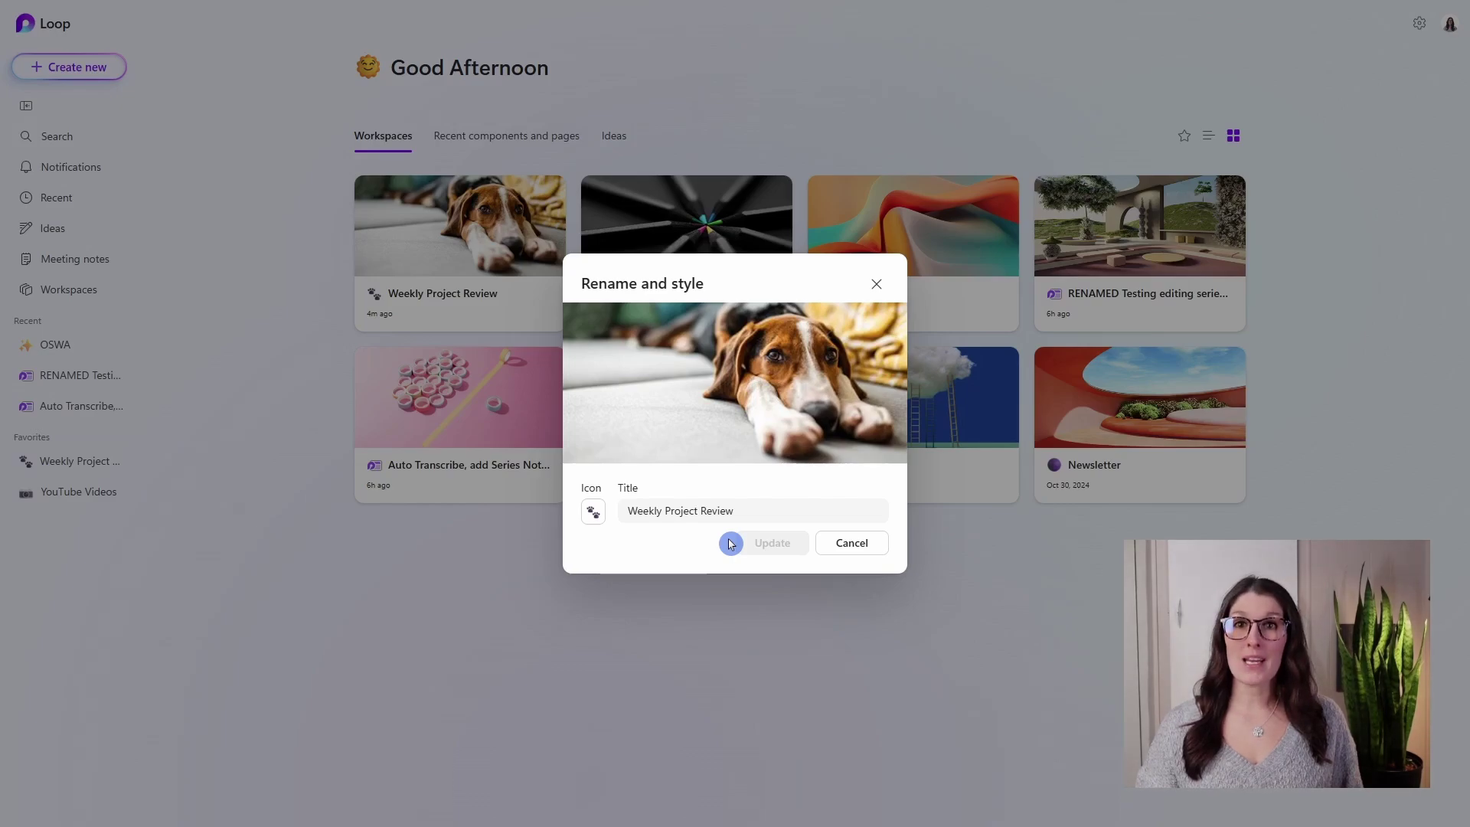
pyautogui.moveTo(764, 387)
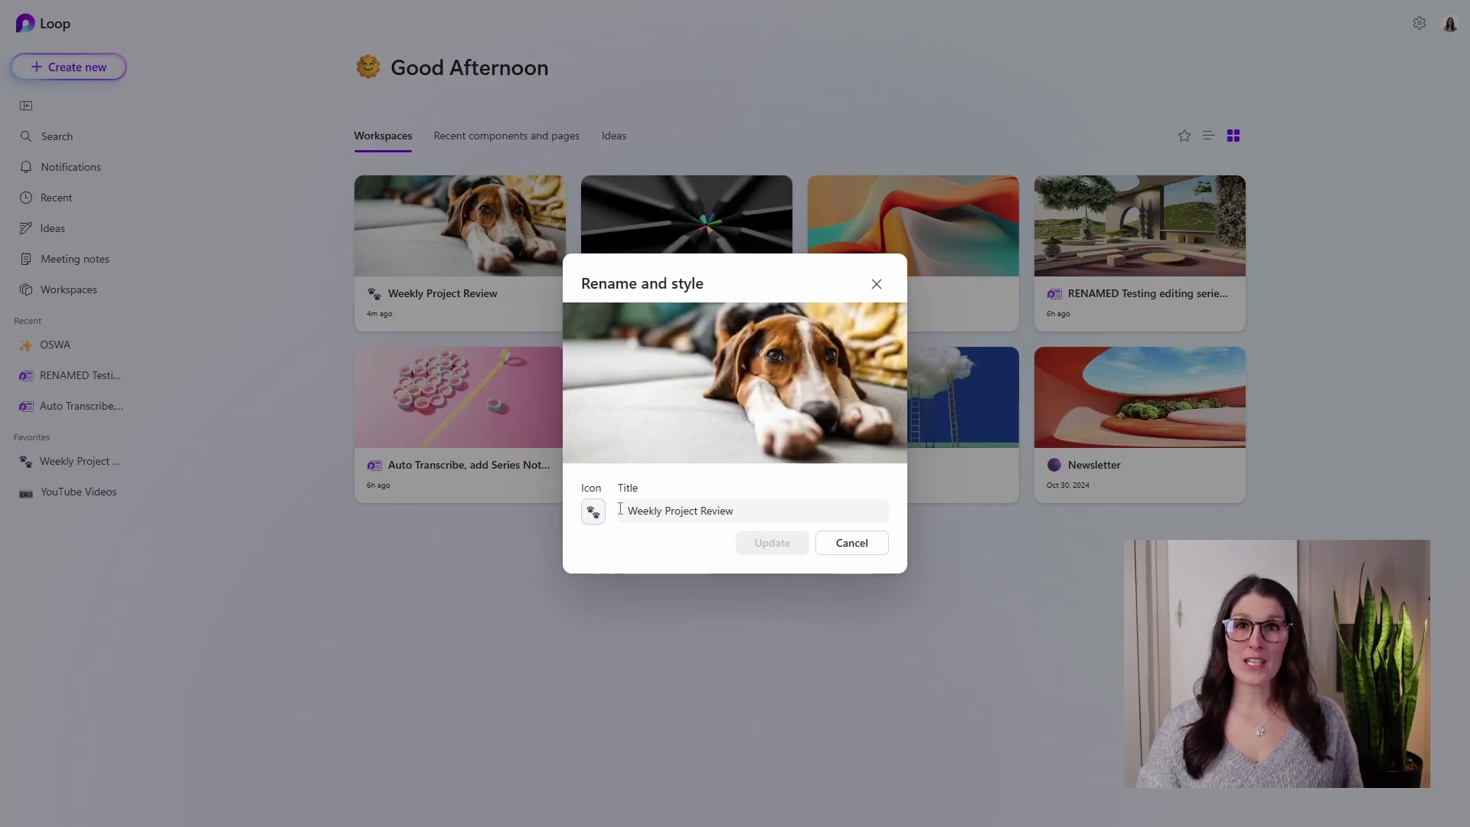
pyautogui.press('Escape')
pyautogui.click(547, 193)
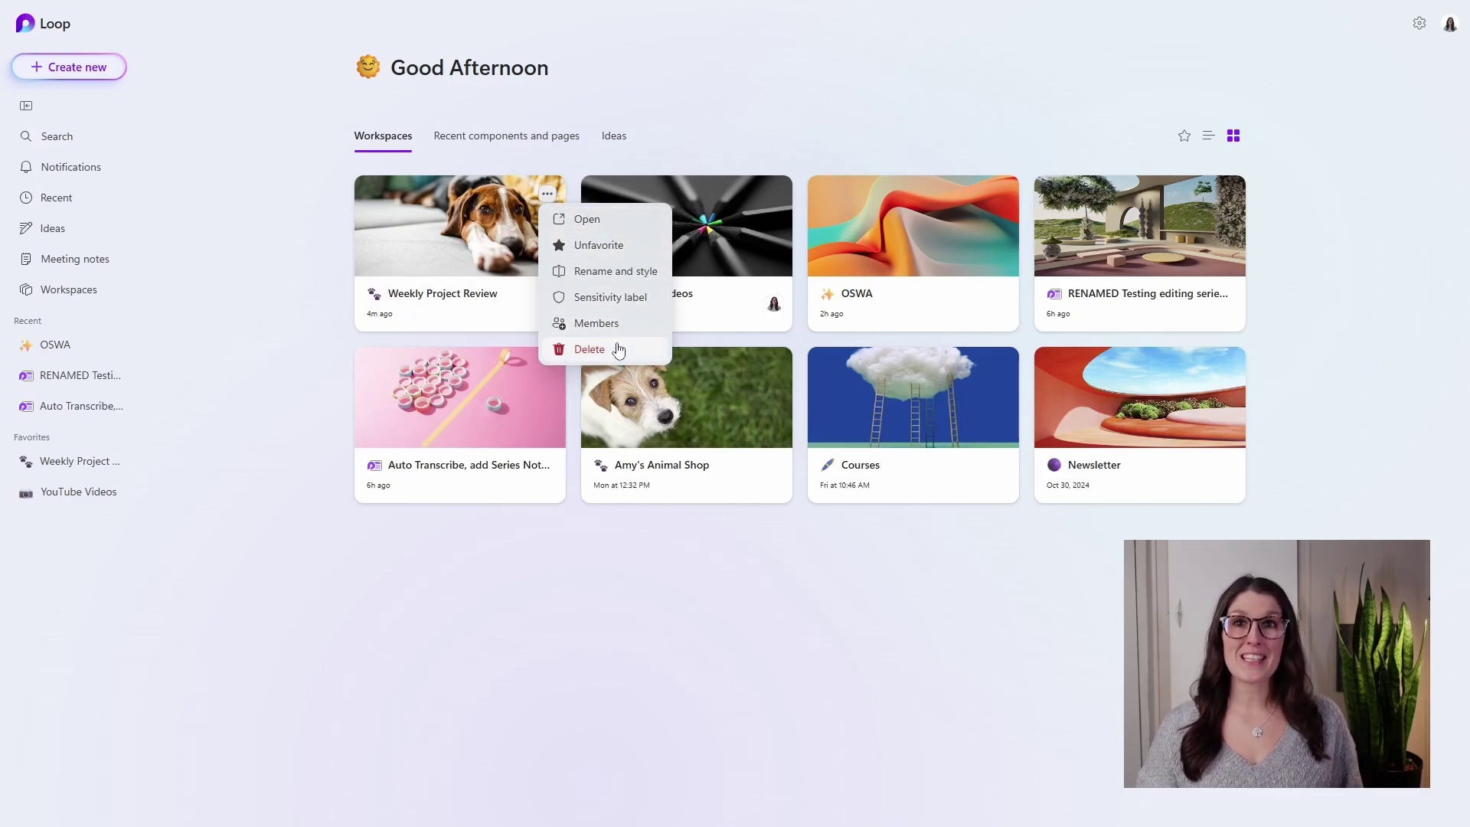
# - Open the Weekly Project Review workspace and look over its four shared files and Untitled page
pyautogui.click(469, 232)
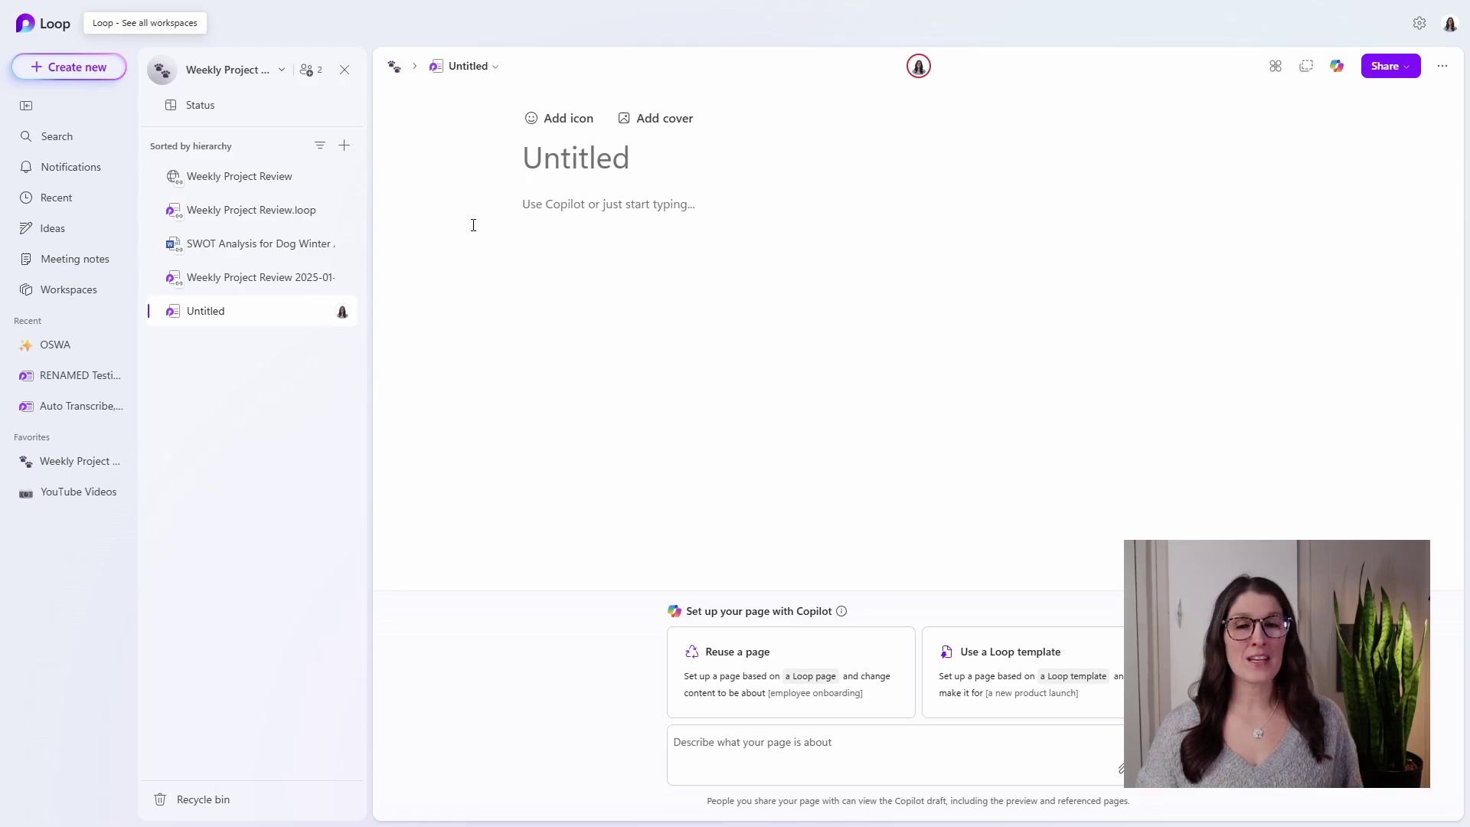
pyautogui.click(246, 424)
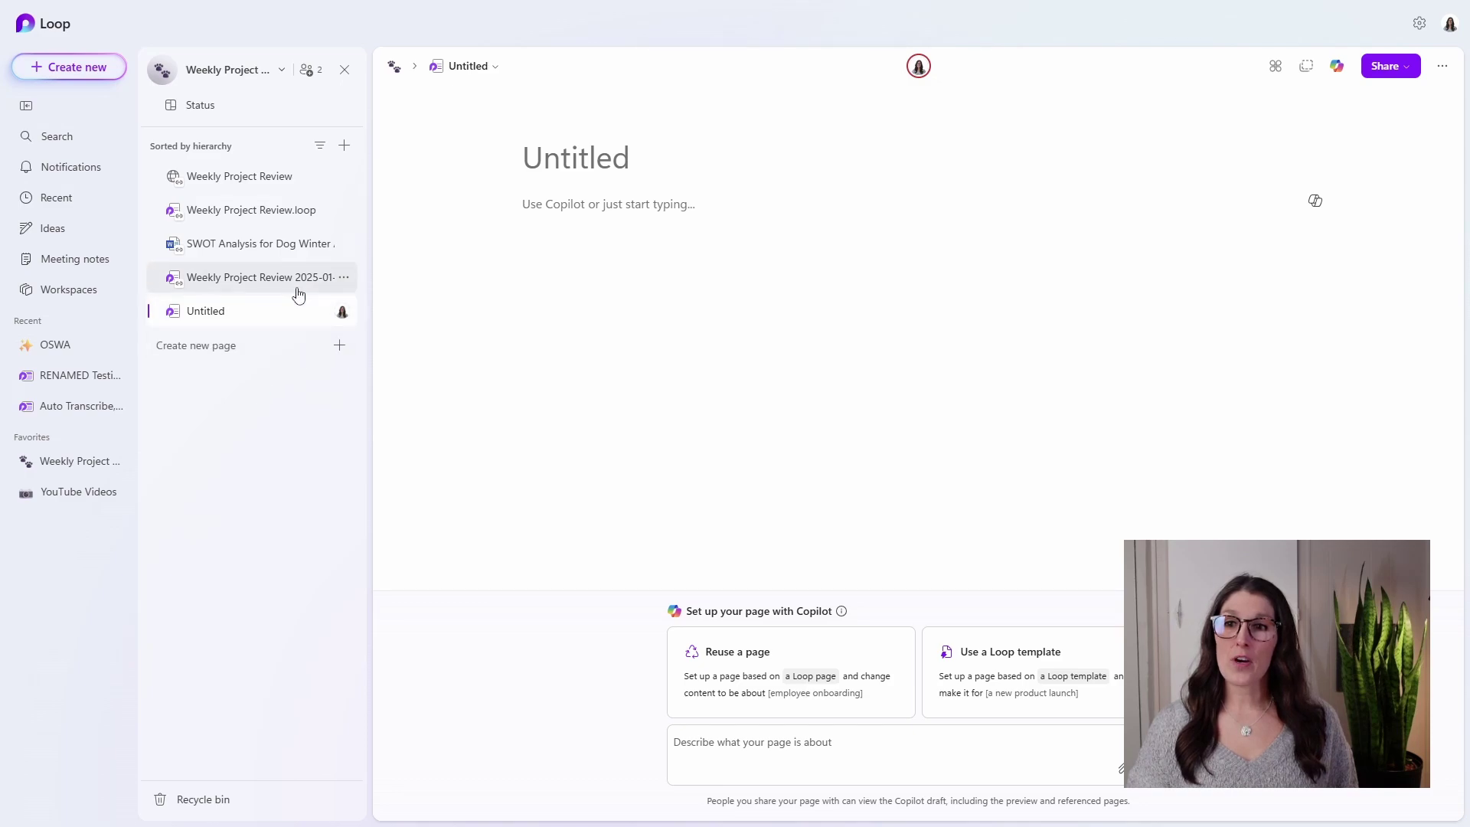
pyautogui.click(291, 401)
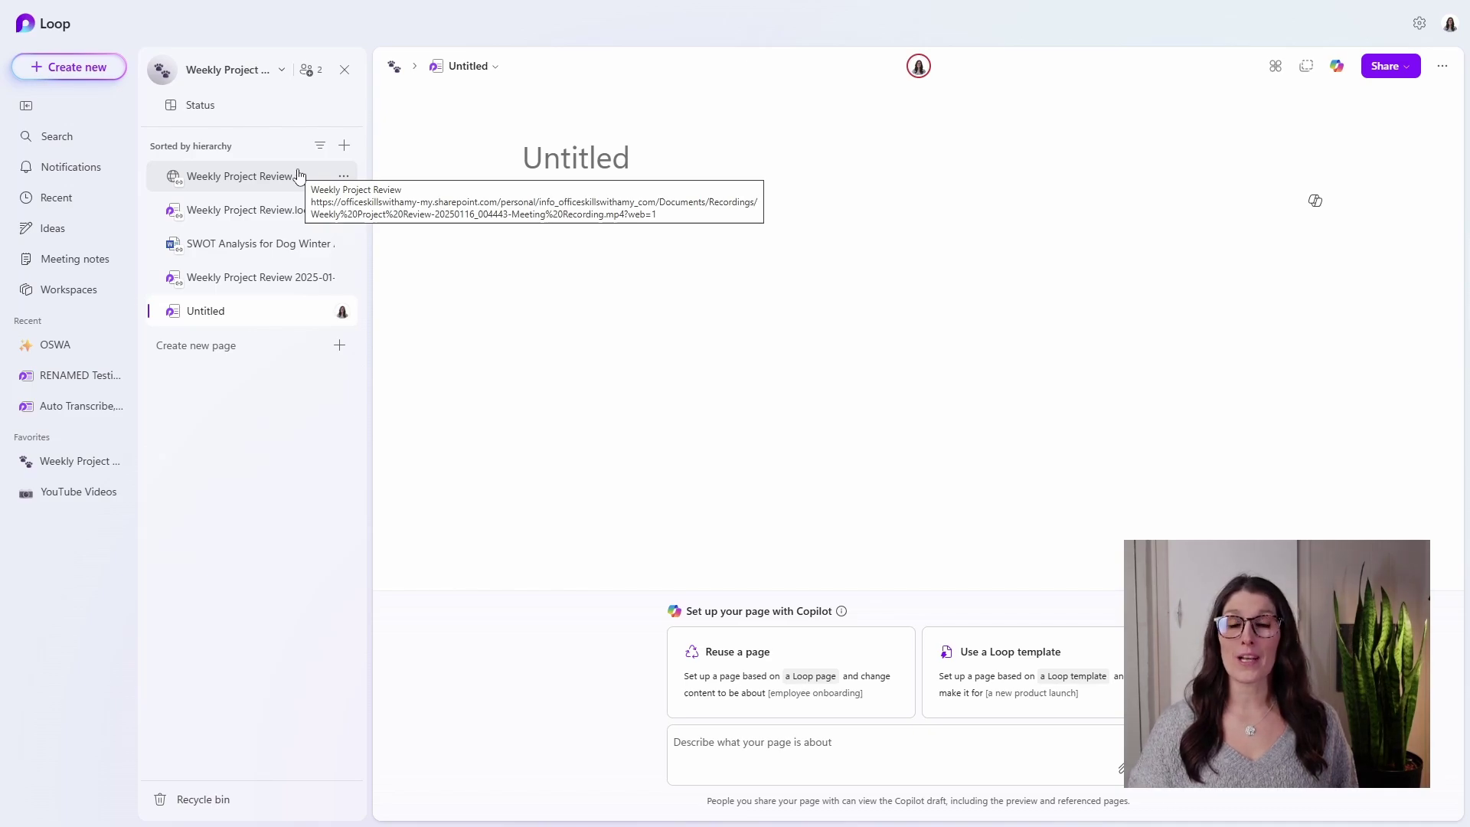
pyautogui.click(260, 331)
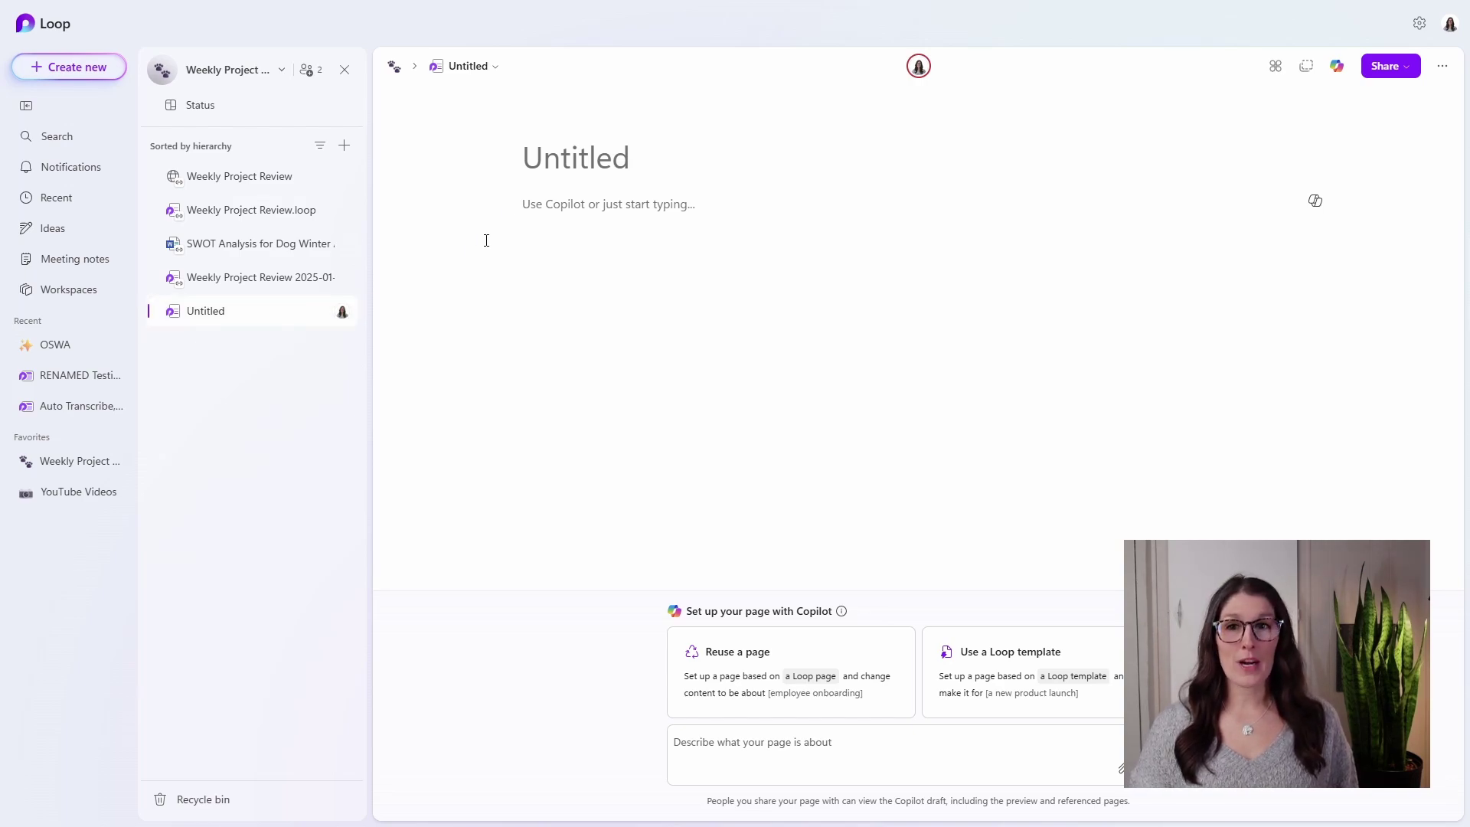
# - Rename the Untitled page to 'Documents'
pyautogui.click(552, 158)
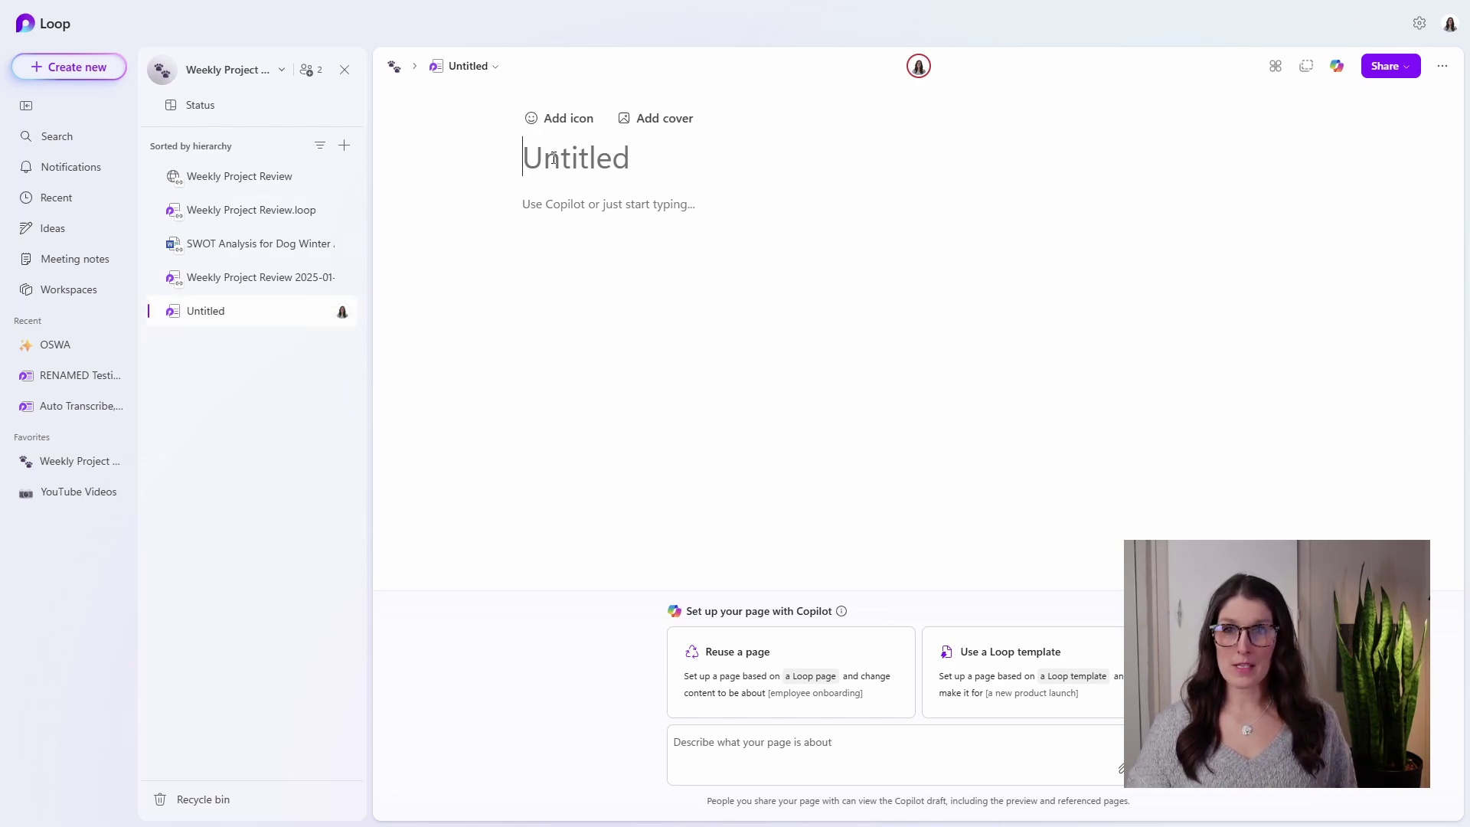
pyautogui.write('Documents')
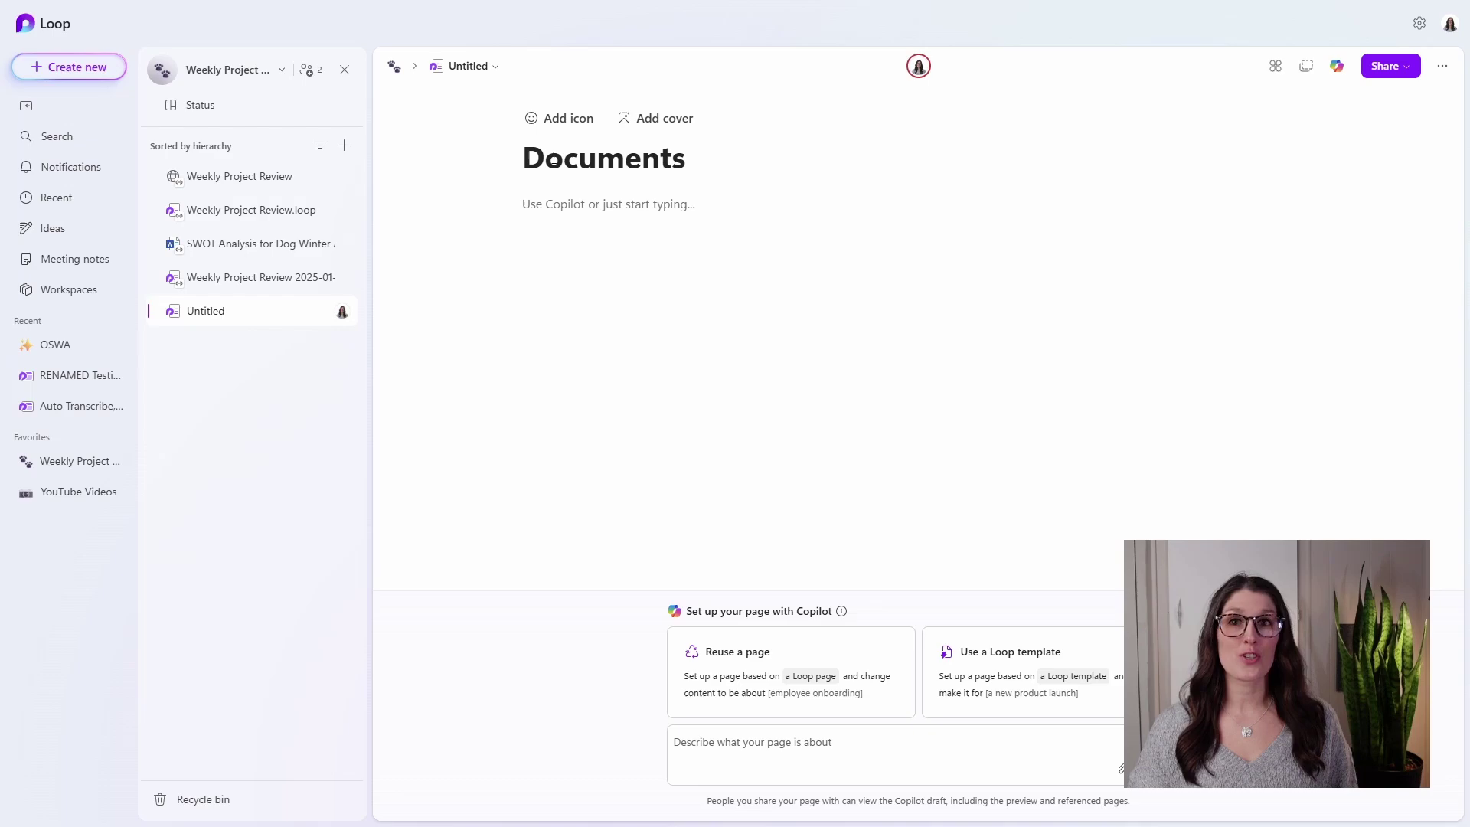
pyautogui.click(275, 414)
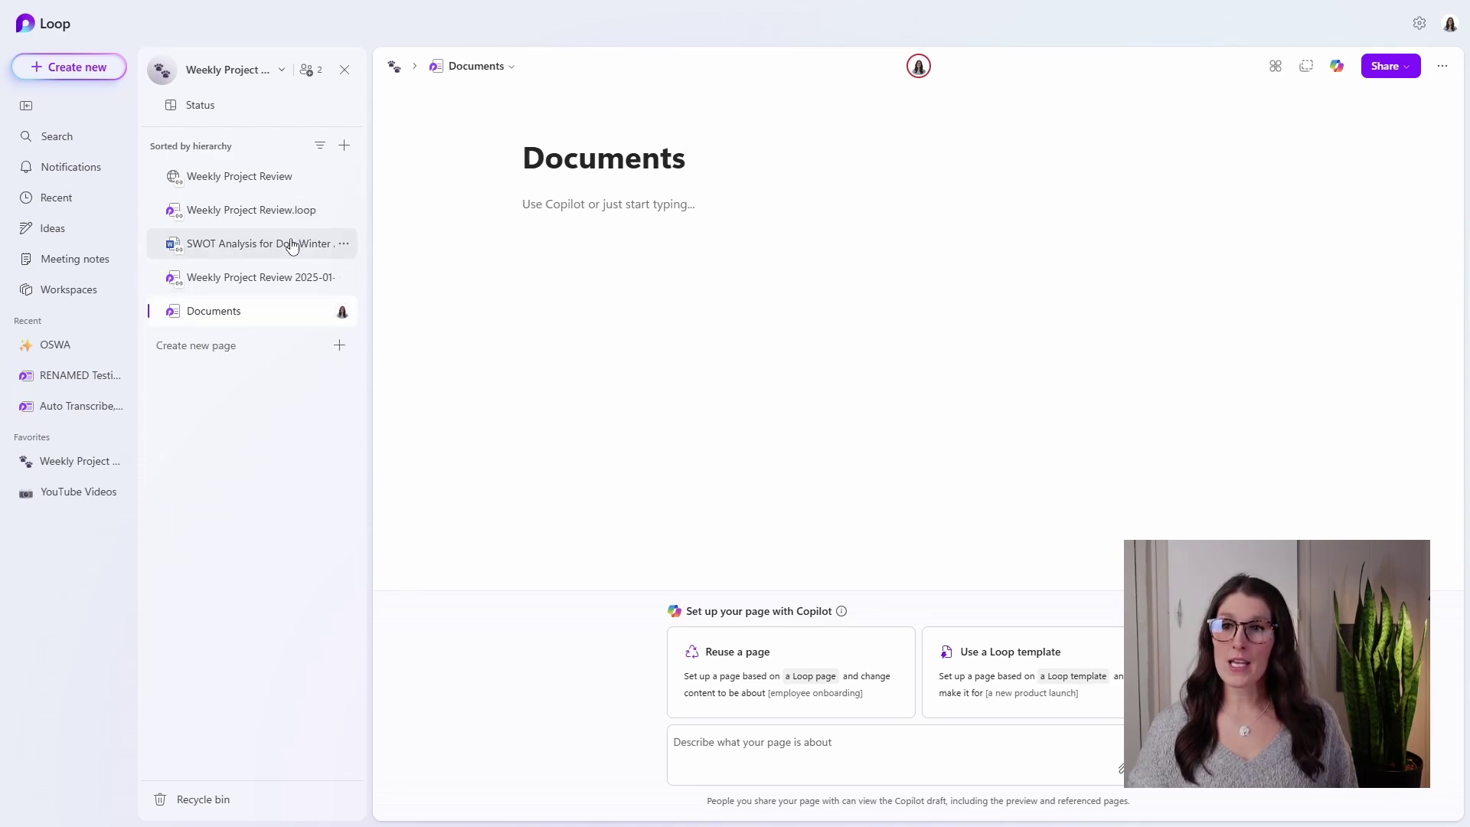
# - Nest the meeting recording and SWOT analysis under the Weekly Project Review 2025-01-15 page
pyautogui.moveTo(288, 243); pyautogui.dragTo(222, 319)
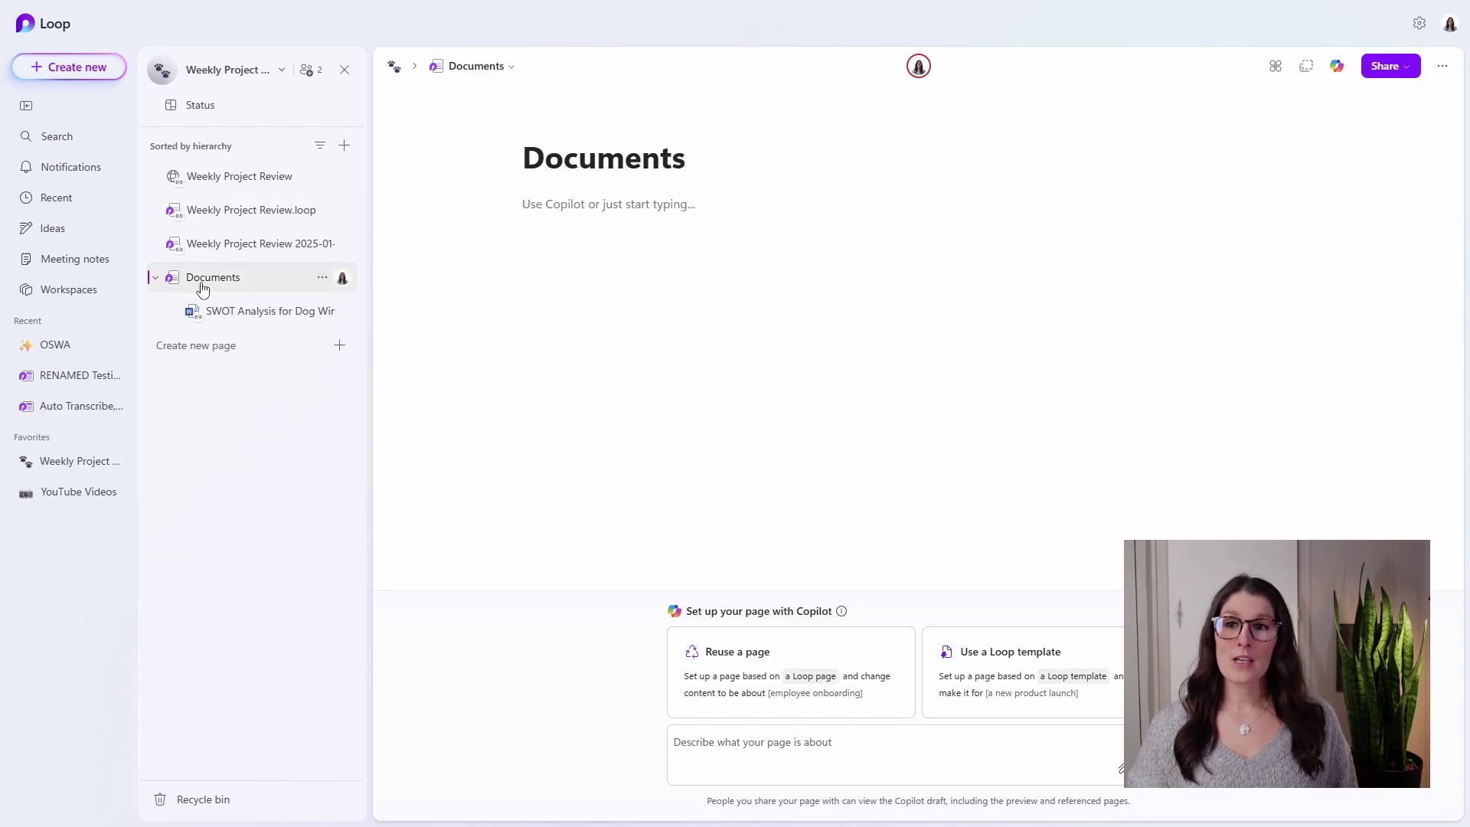
pyautogui.click(269, 335)
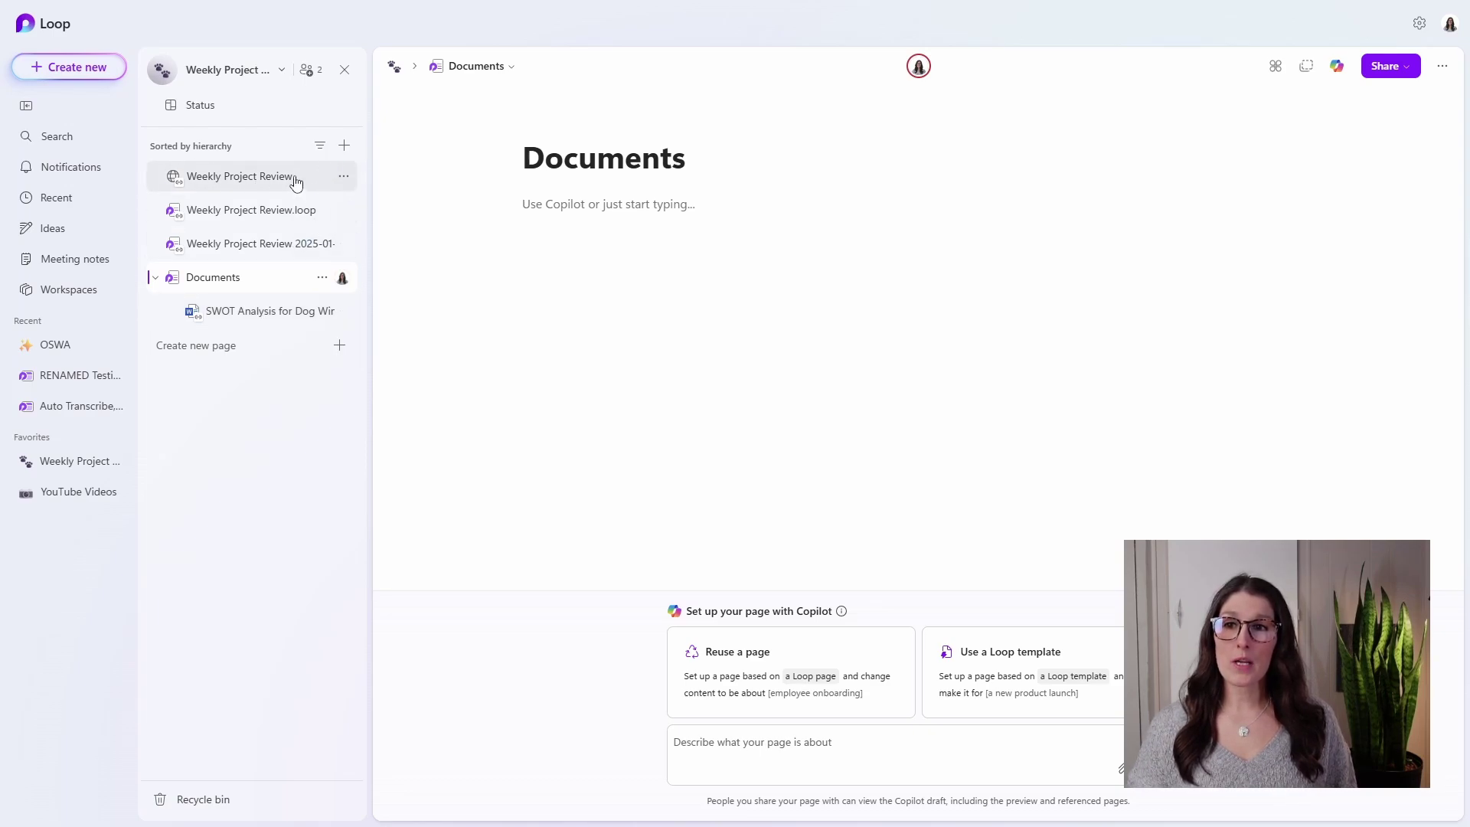
pyautogui.moveTo(297, 184); pyautogui.dragTo(239, 246)
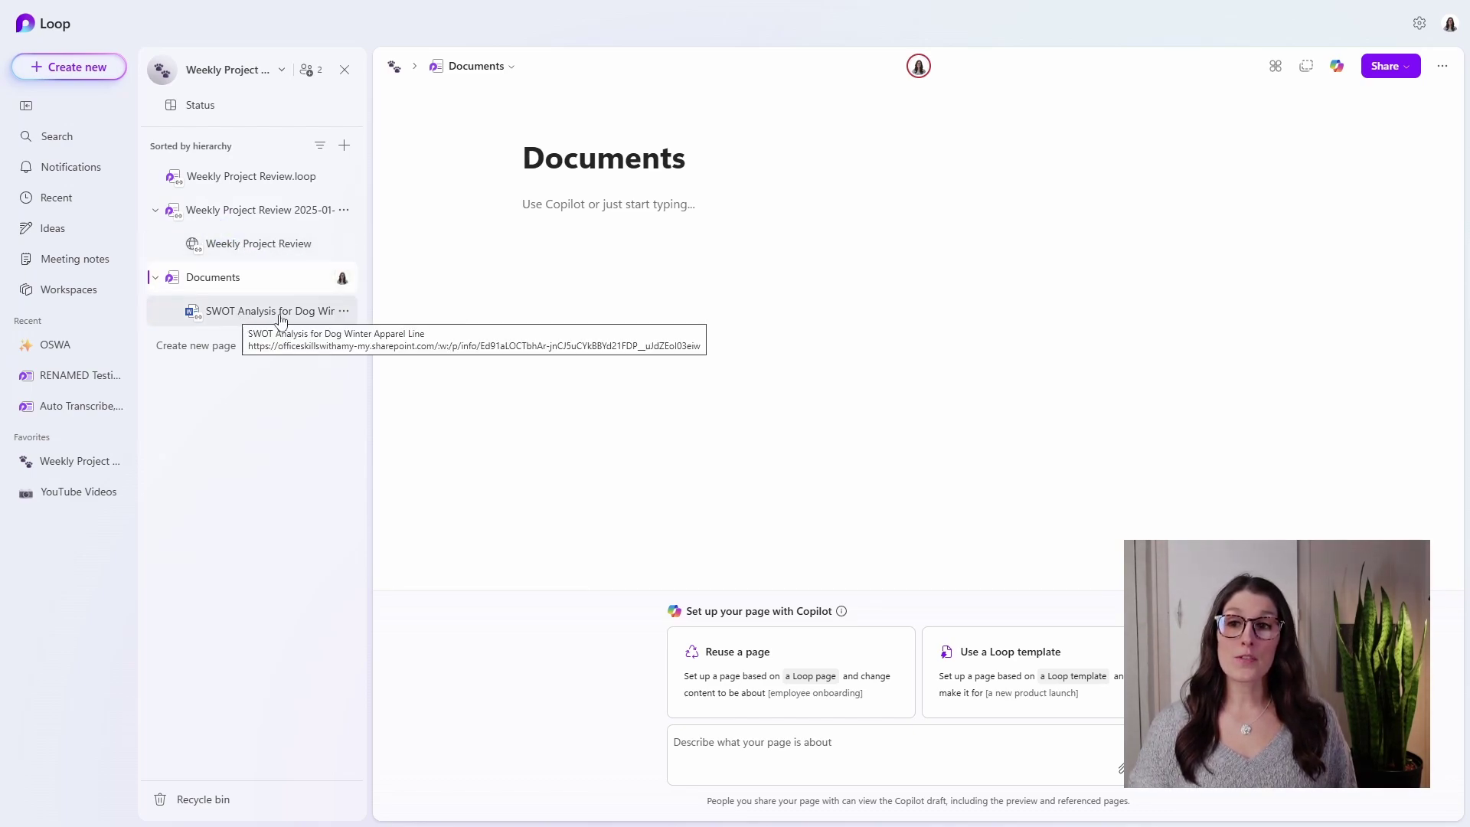
pyautogui.moveTo(260, 310); pyautogui.dragTo(317, 227)
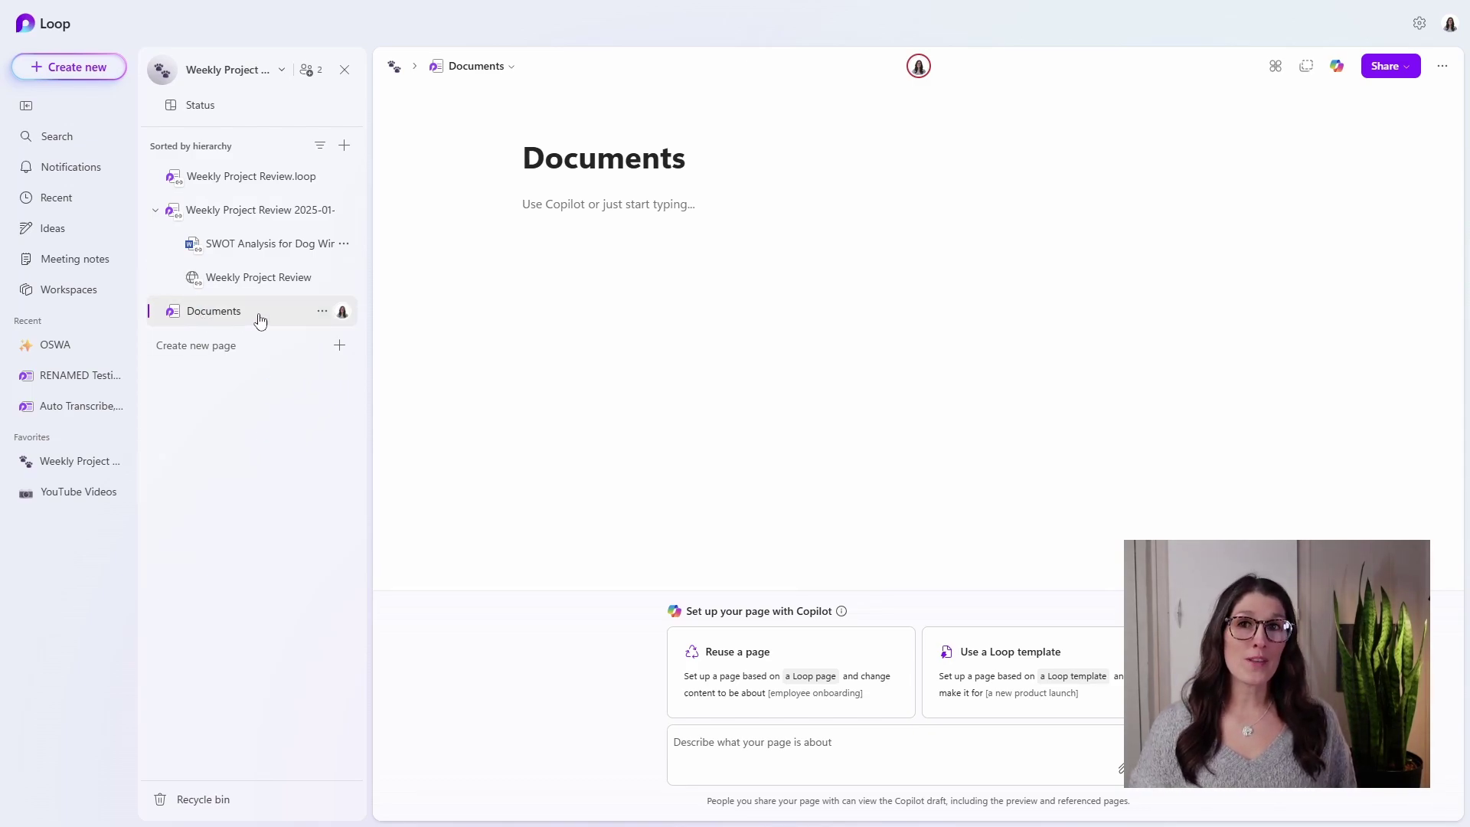
pyautogui.click(322, 313)
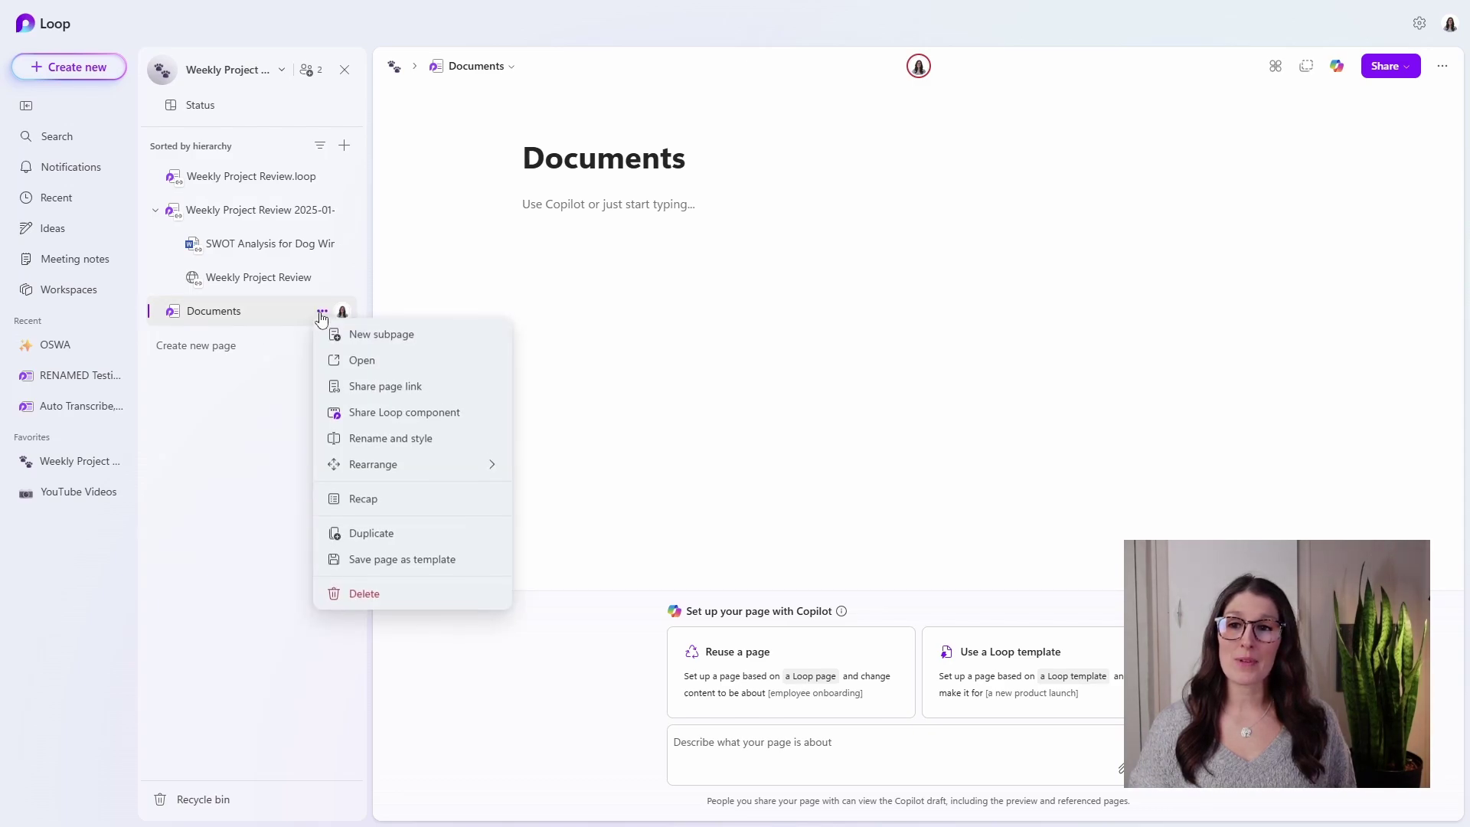
pyautogui.click(407, 598)
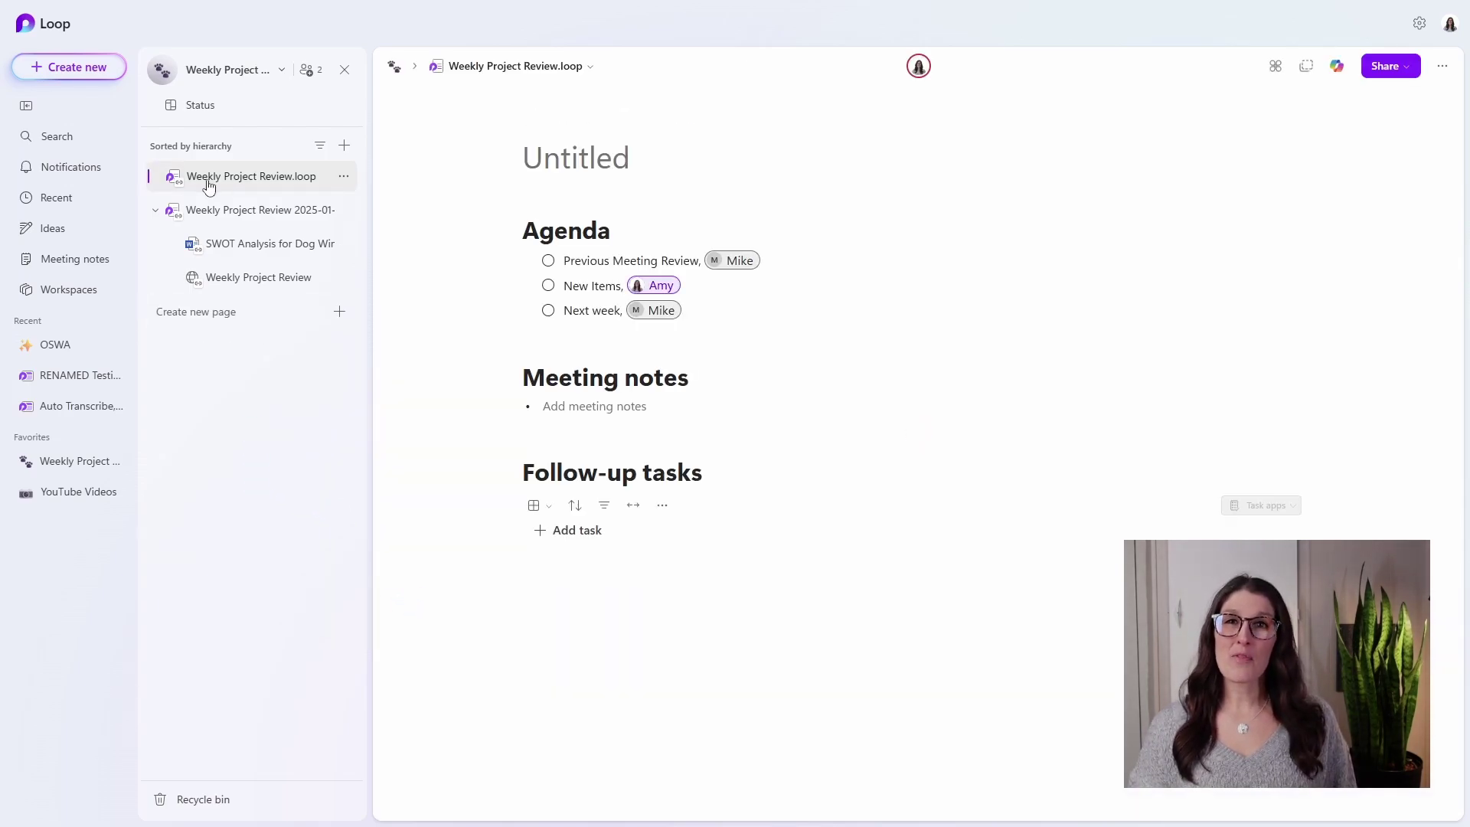
pyautogui.click(156, 211)
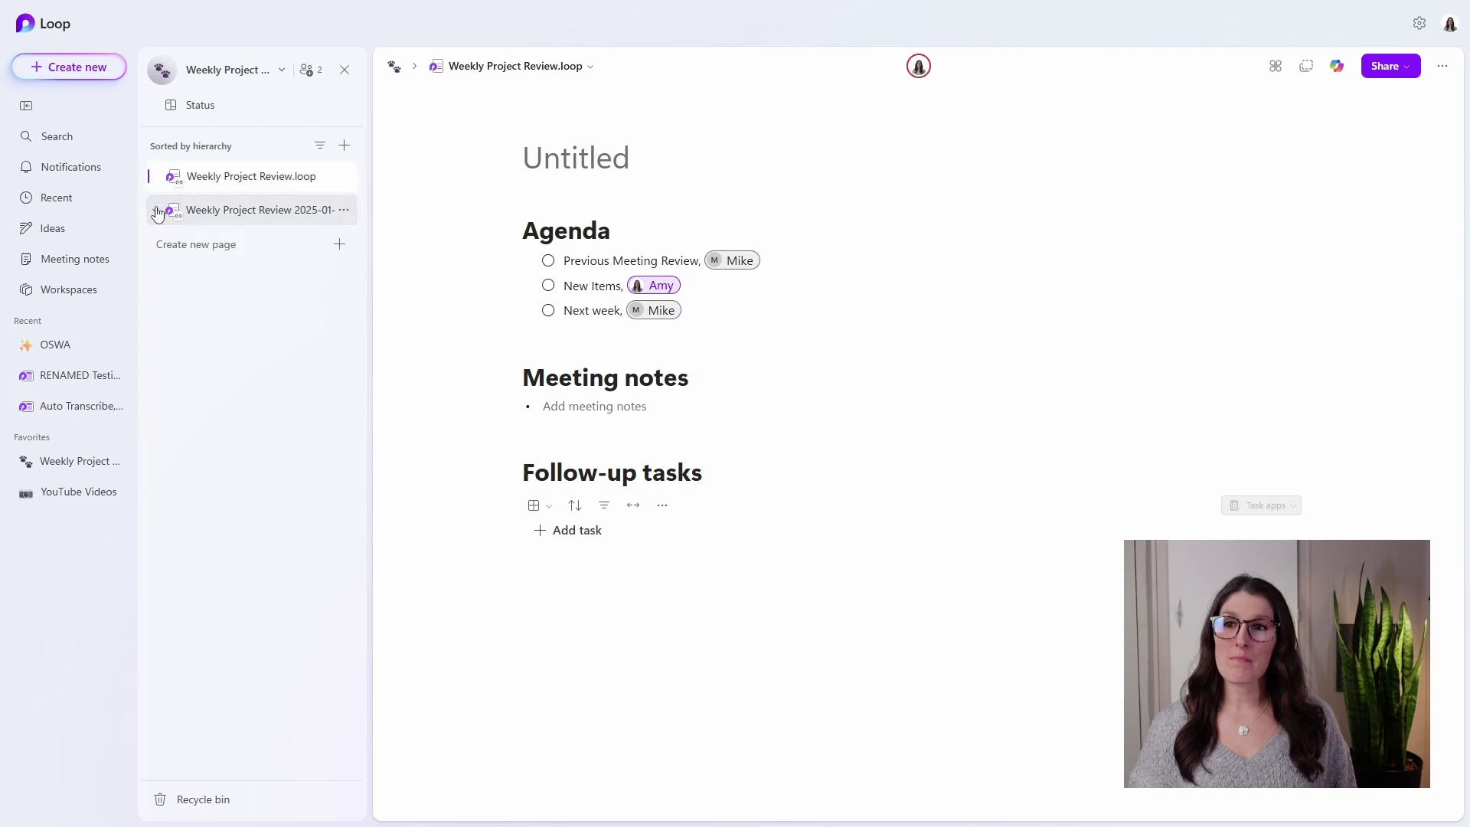
pyautogui.moveTo(237, 176); pyautogui.dragTo(180, 229)
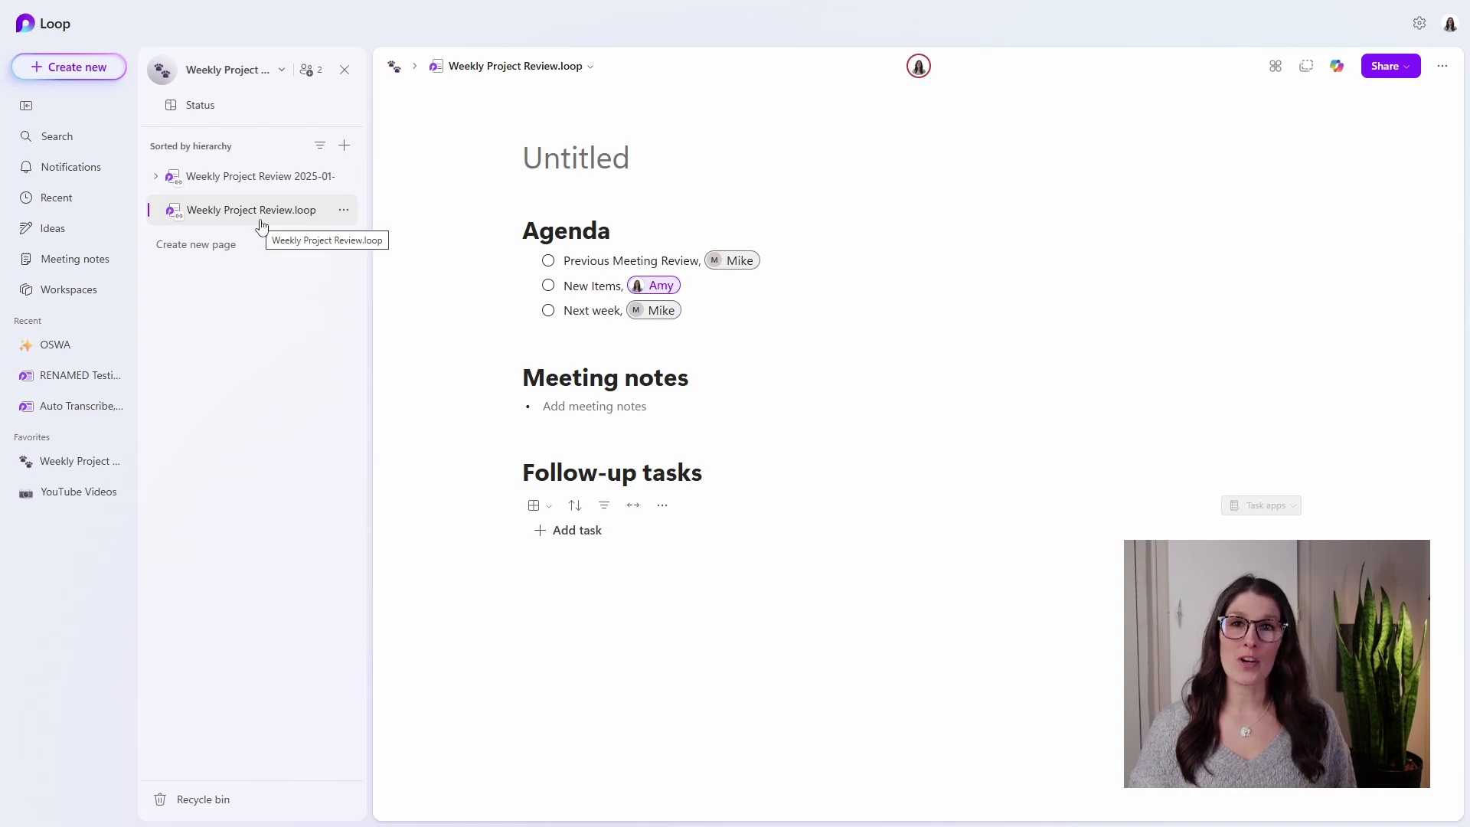
pyautogui.click(156, 178)
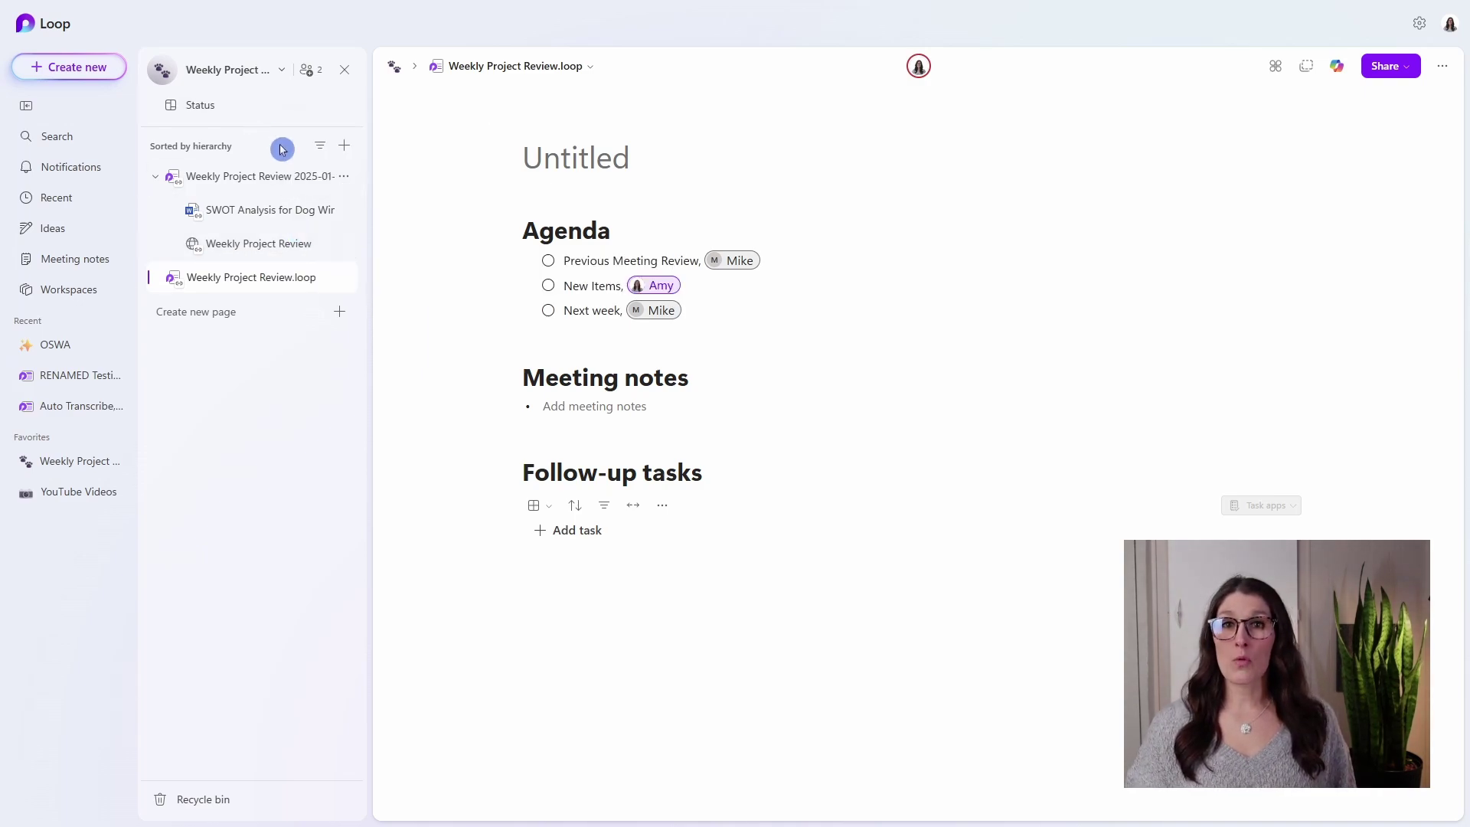
pyautogui.click(230, 176)
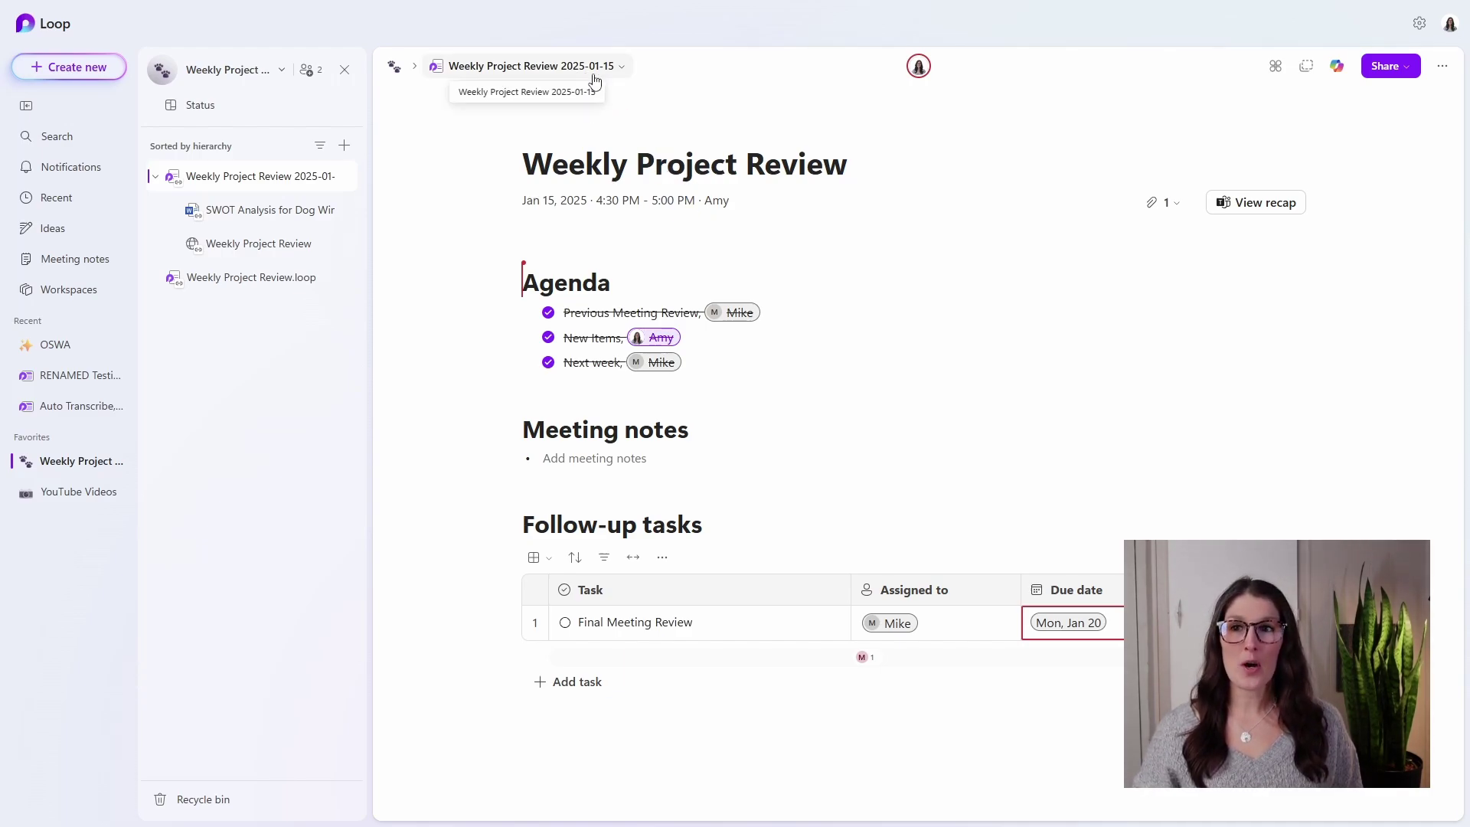
pyautogui.click(344, 176)
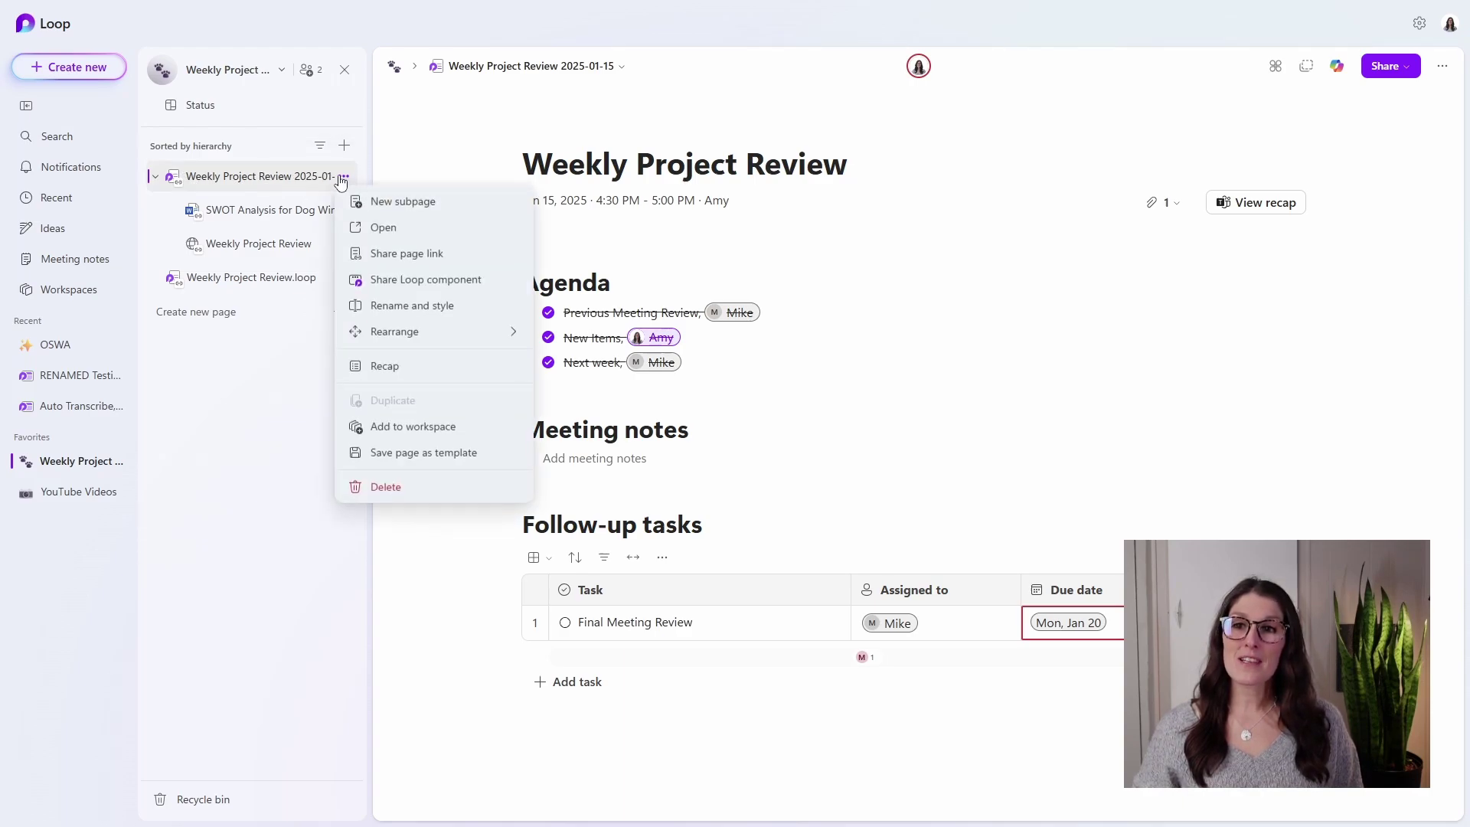
pyautogui.click(452, 305)
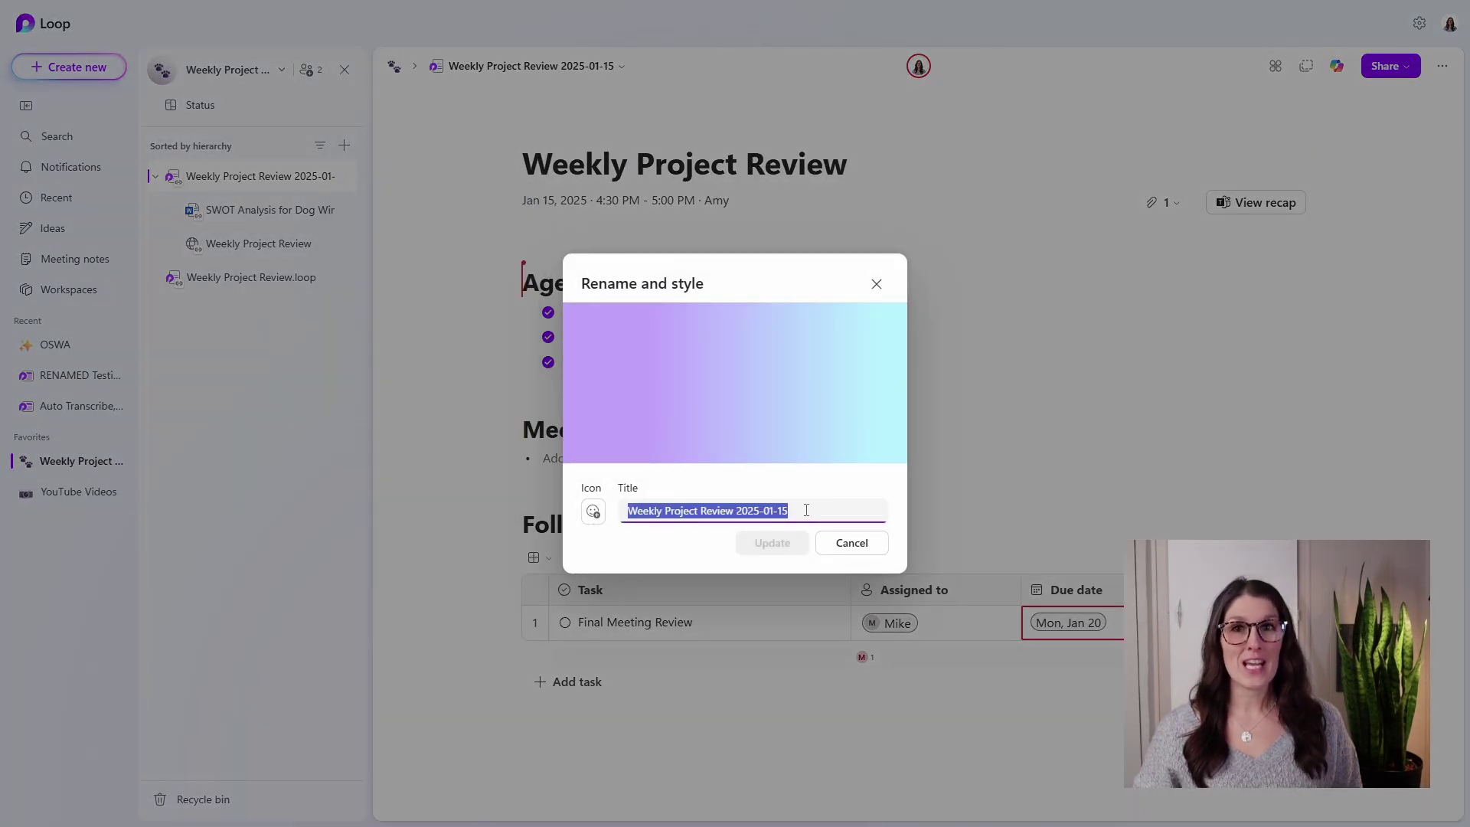
pyautogui.click(851, 541)
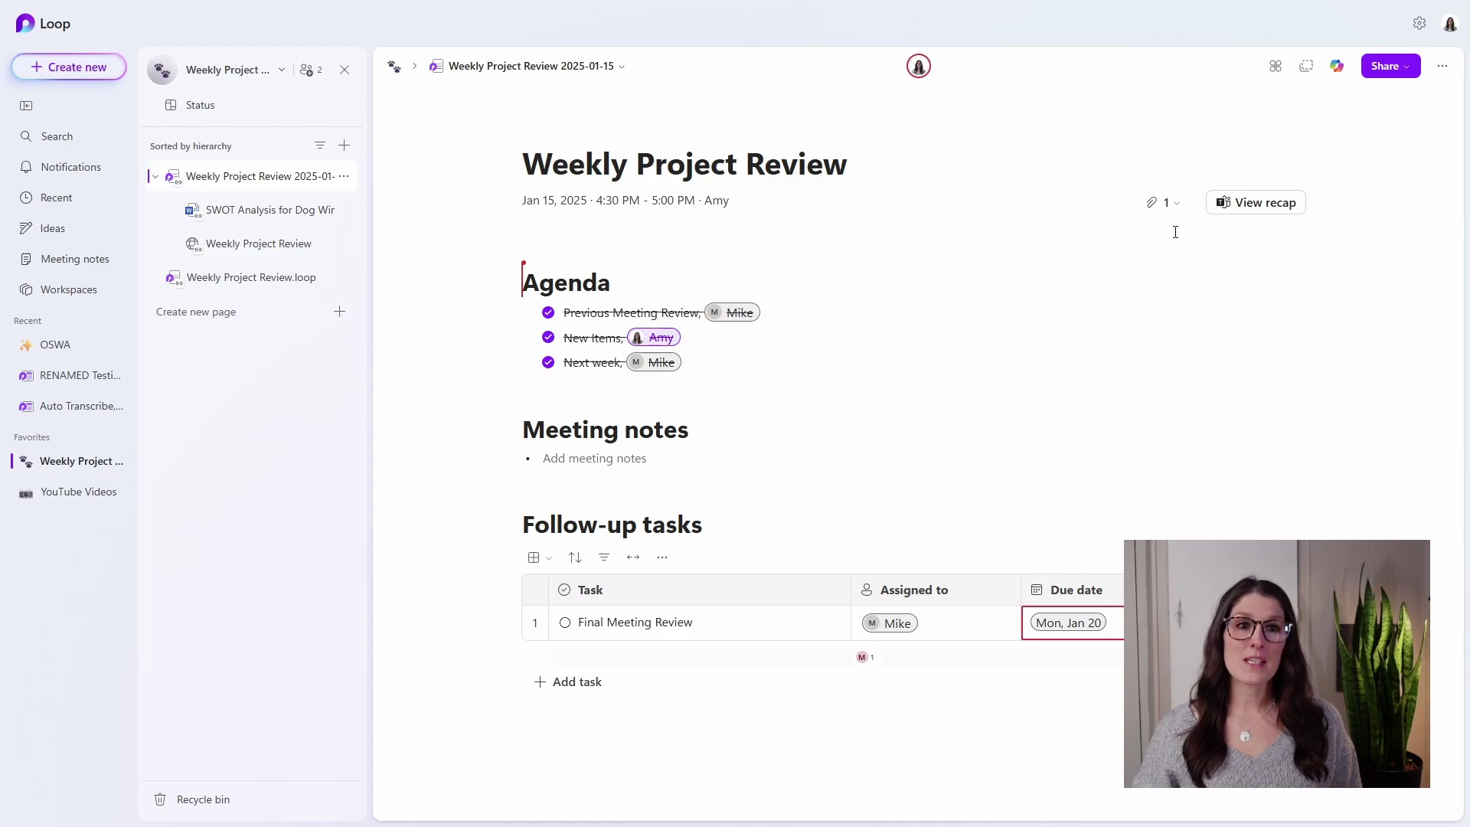
# - Review the recap's notes, mentions and transcript, then select the Jan 15, 2025 occurrence
pyautogui.click(1240, 206)
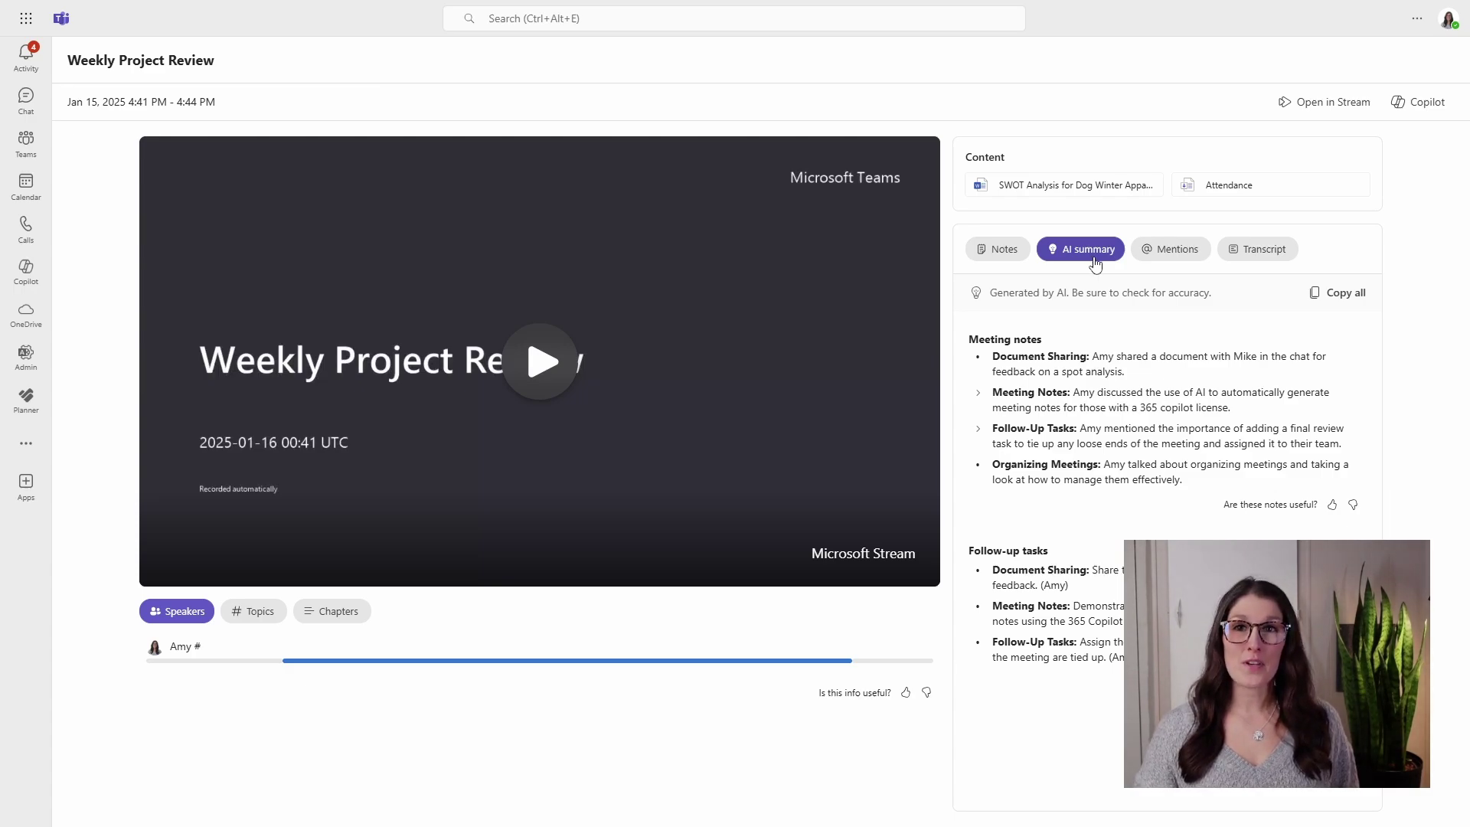
pyautogui.click(1073, 609)
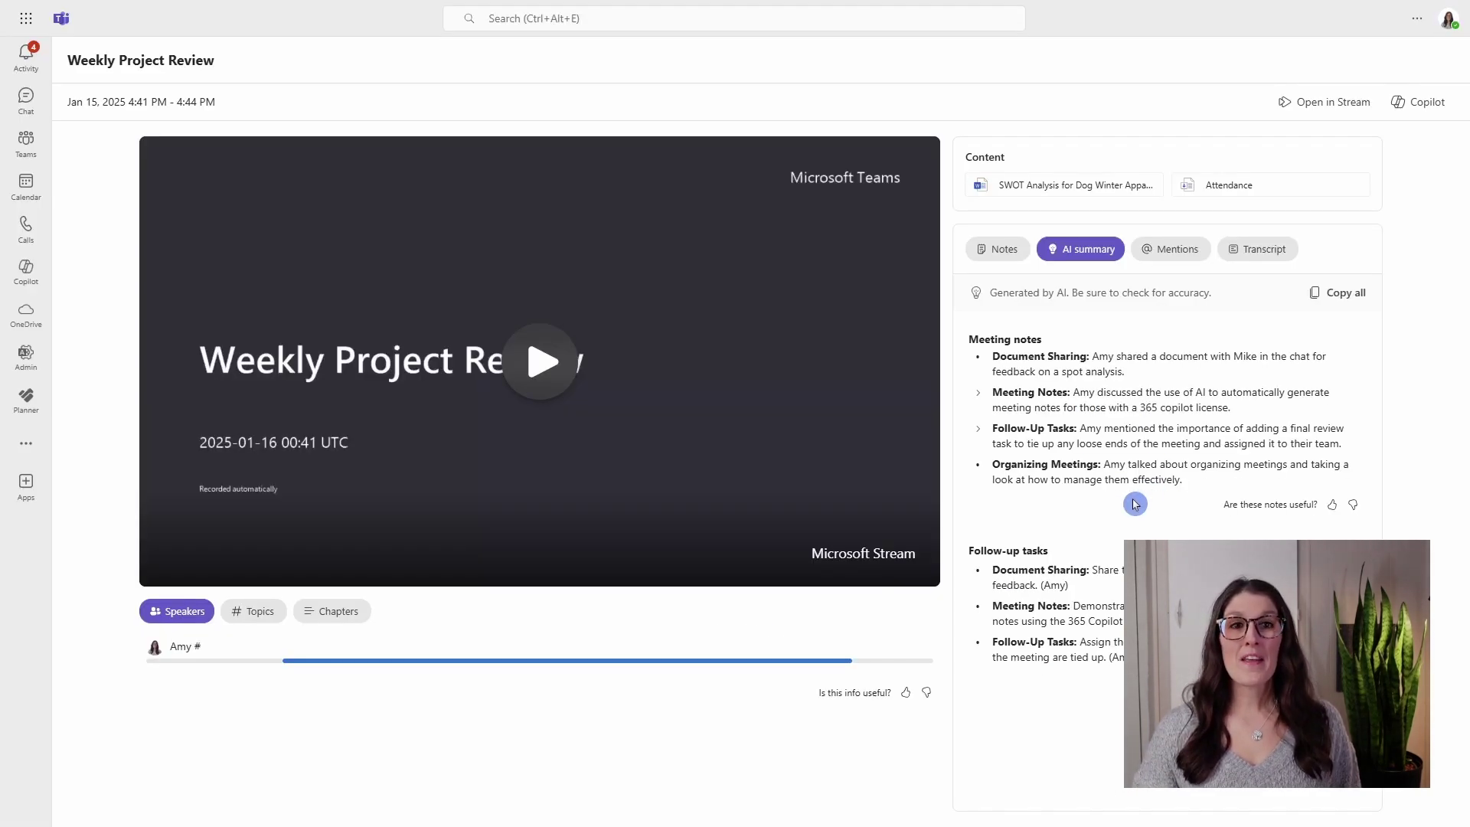
pyautogui.click(1000, 257)
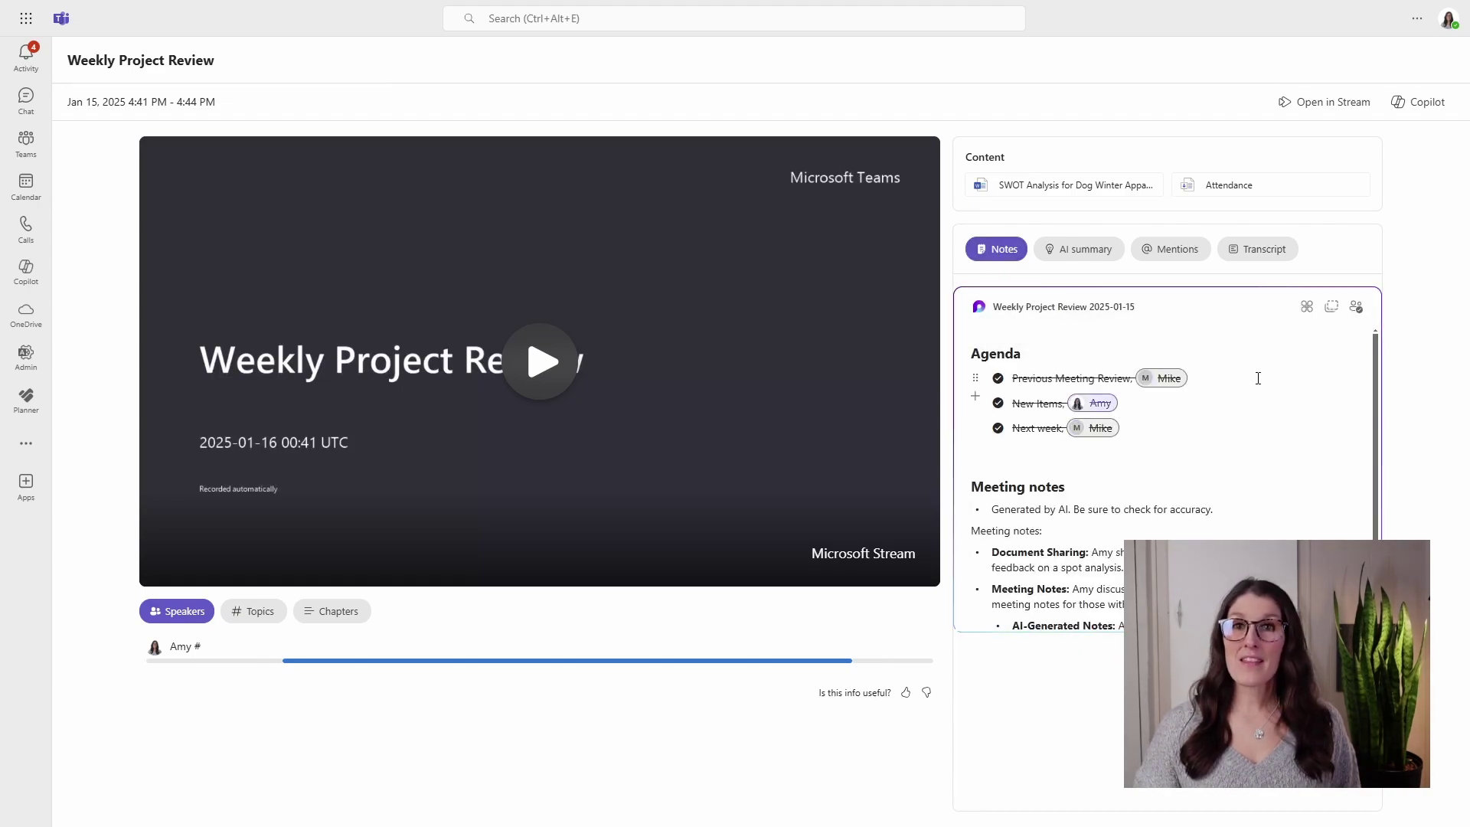
pyautogui.click(1177, 253)
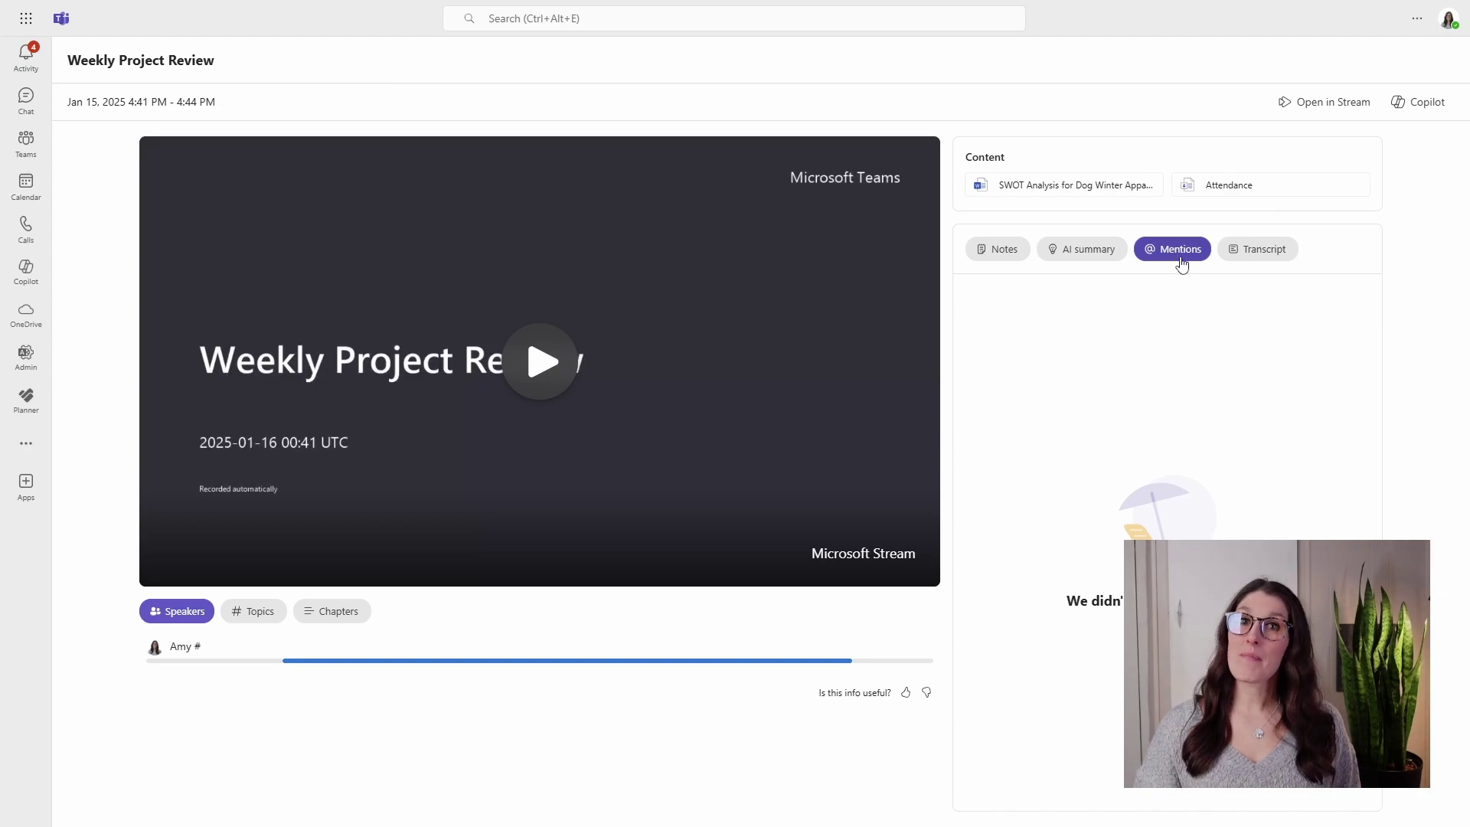
pyautogui.click(1260, 251)
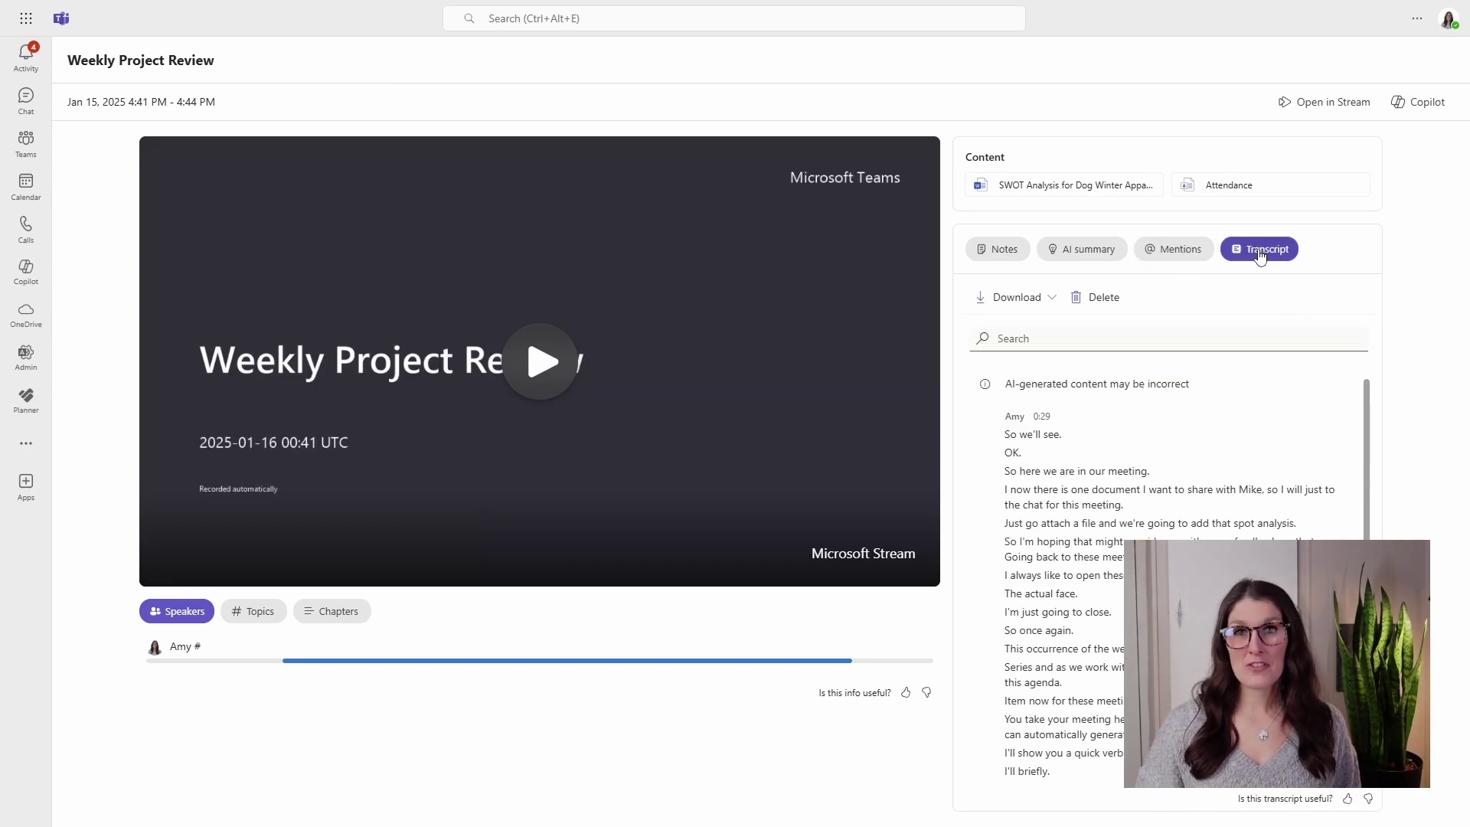
pyautogui.click(388, 308)
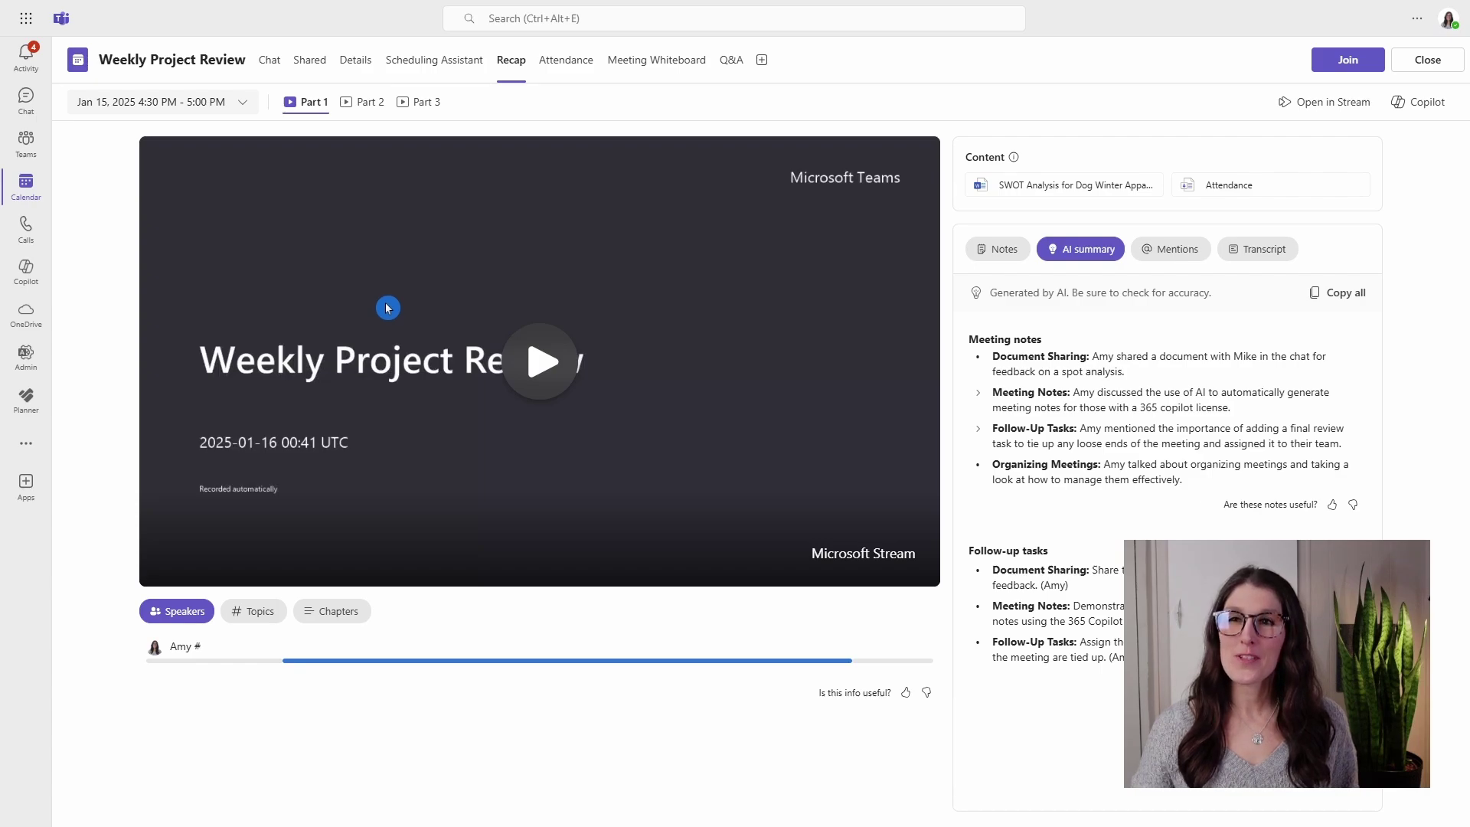
pyautogui.click(248, 103)
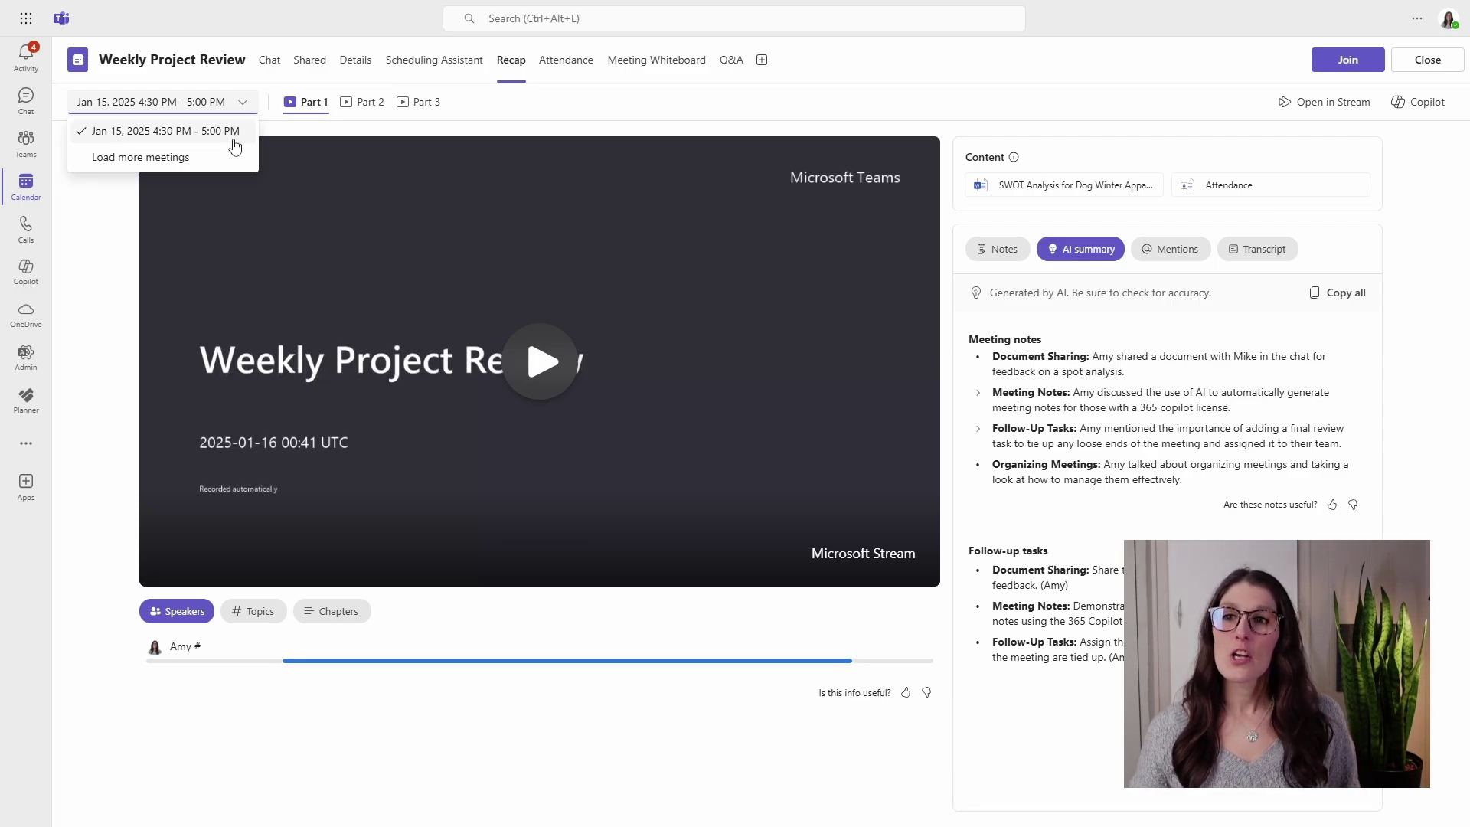
pyautogui.click(226, 121)
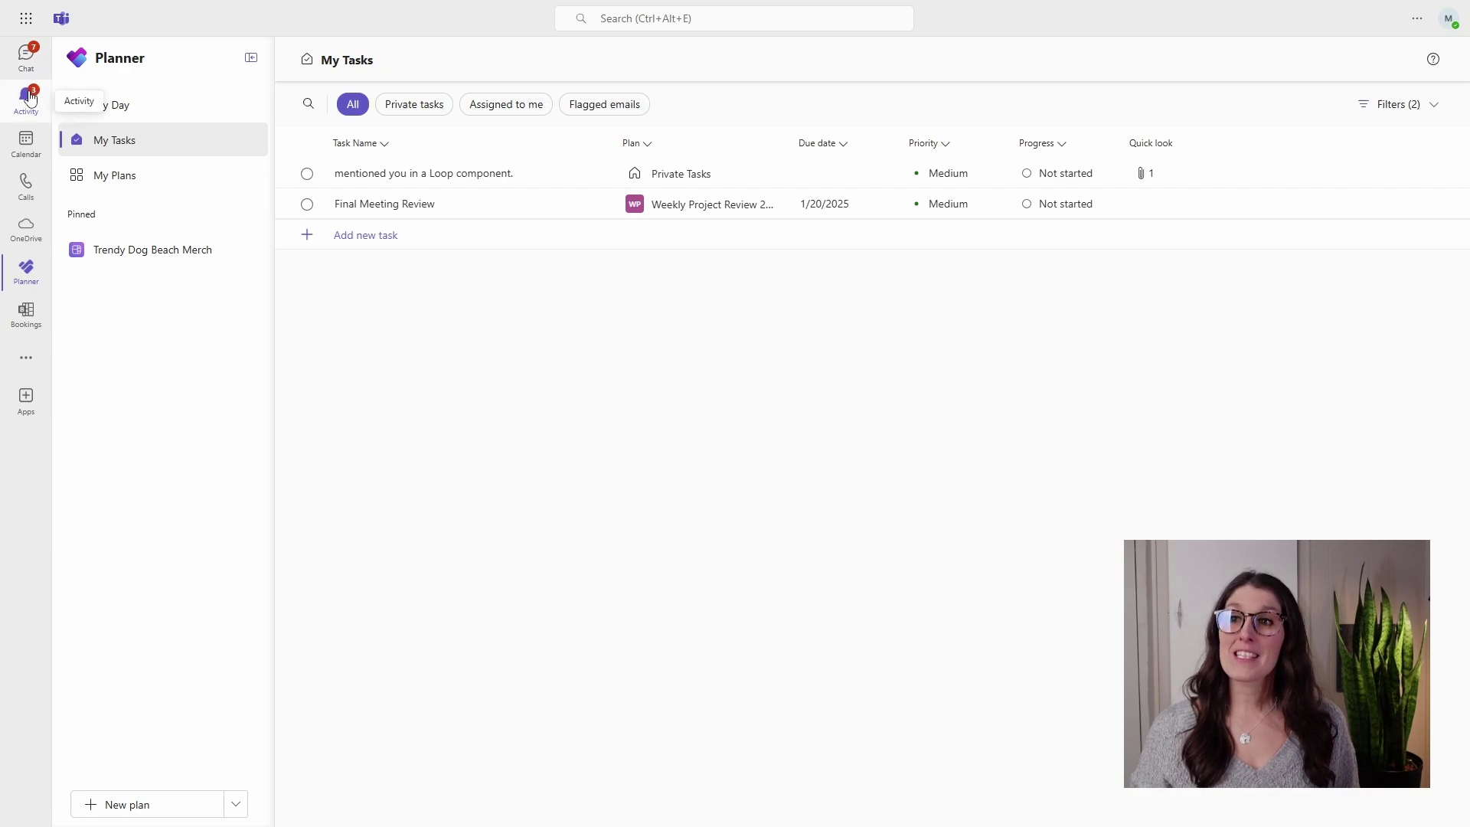
# - Open the assigned Final Meeting Review task from the Activity feed
pyautogui.click(30, 97)
pyautogui.click(202, 157)
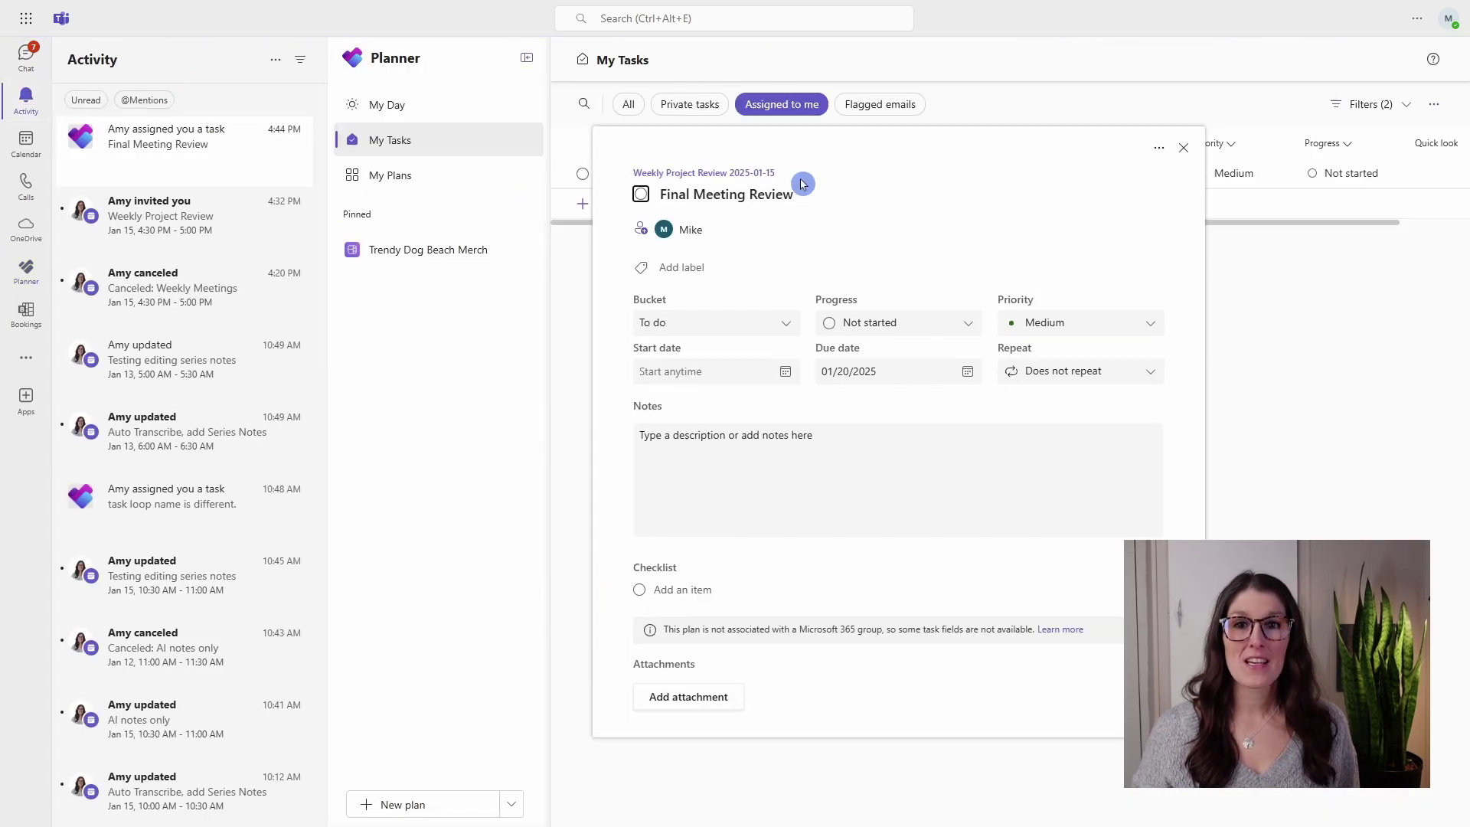
pyautogui.click(801, 184)
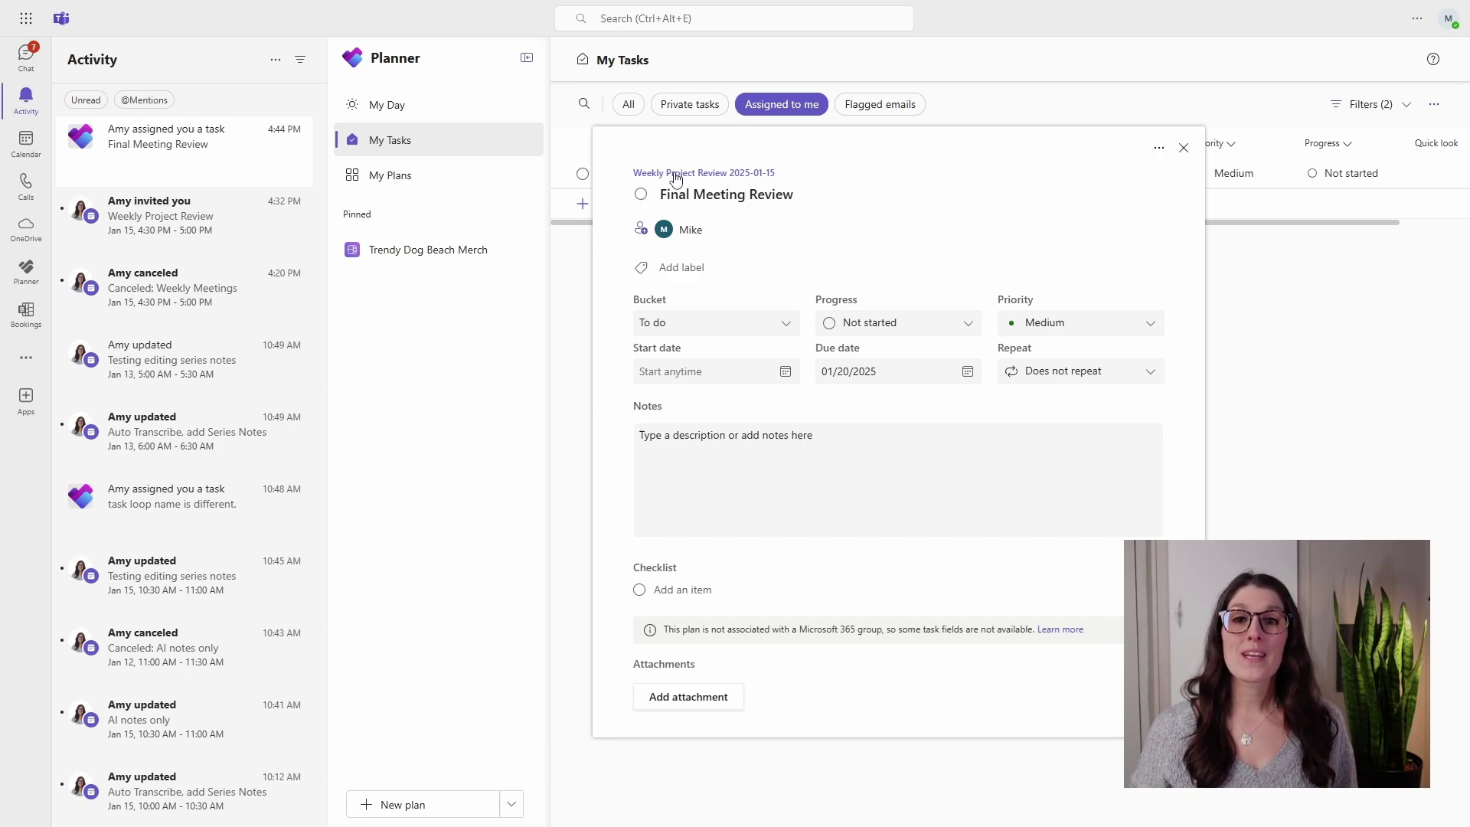
# - Go to the task's plan and open its linked Weekly Project Review Loop page
pyautogui.click(675, 174)
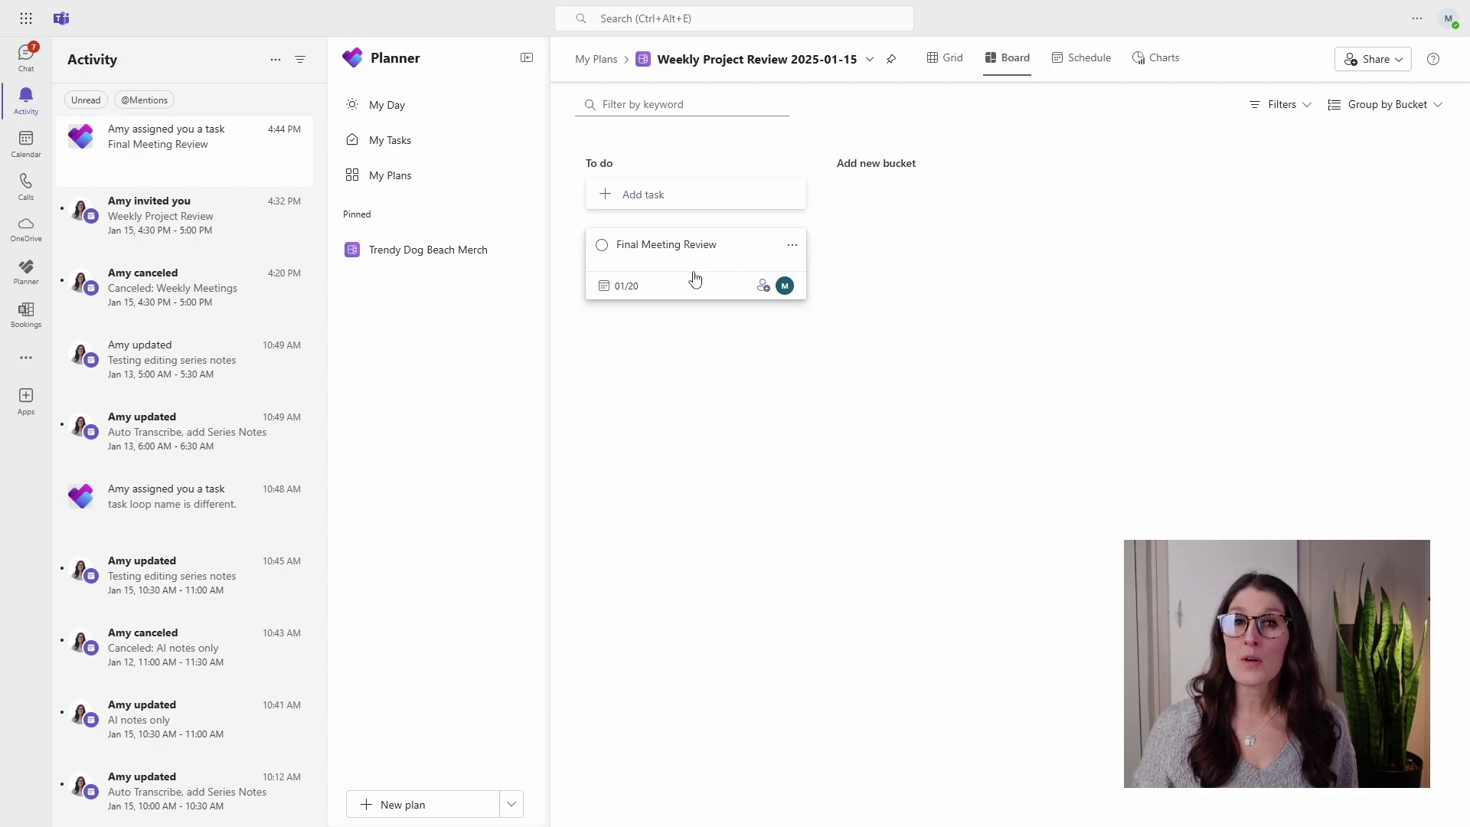
pyautogui.moveTo(695, 284); pyautogui.dragTo(875, 280)
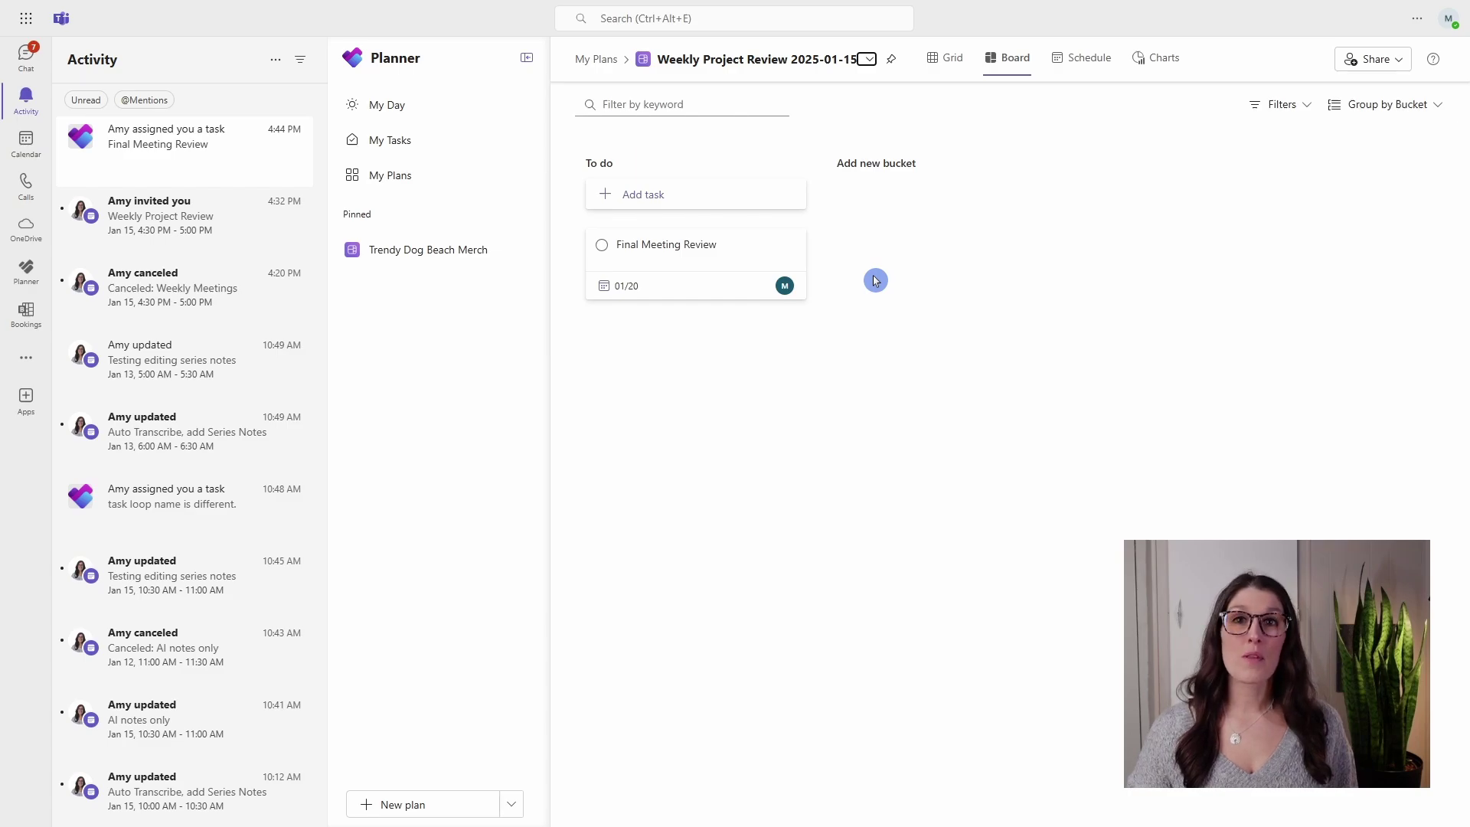
pyautogui.moveTo(875, 280); pyautogui.dragTo(866, 64)
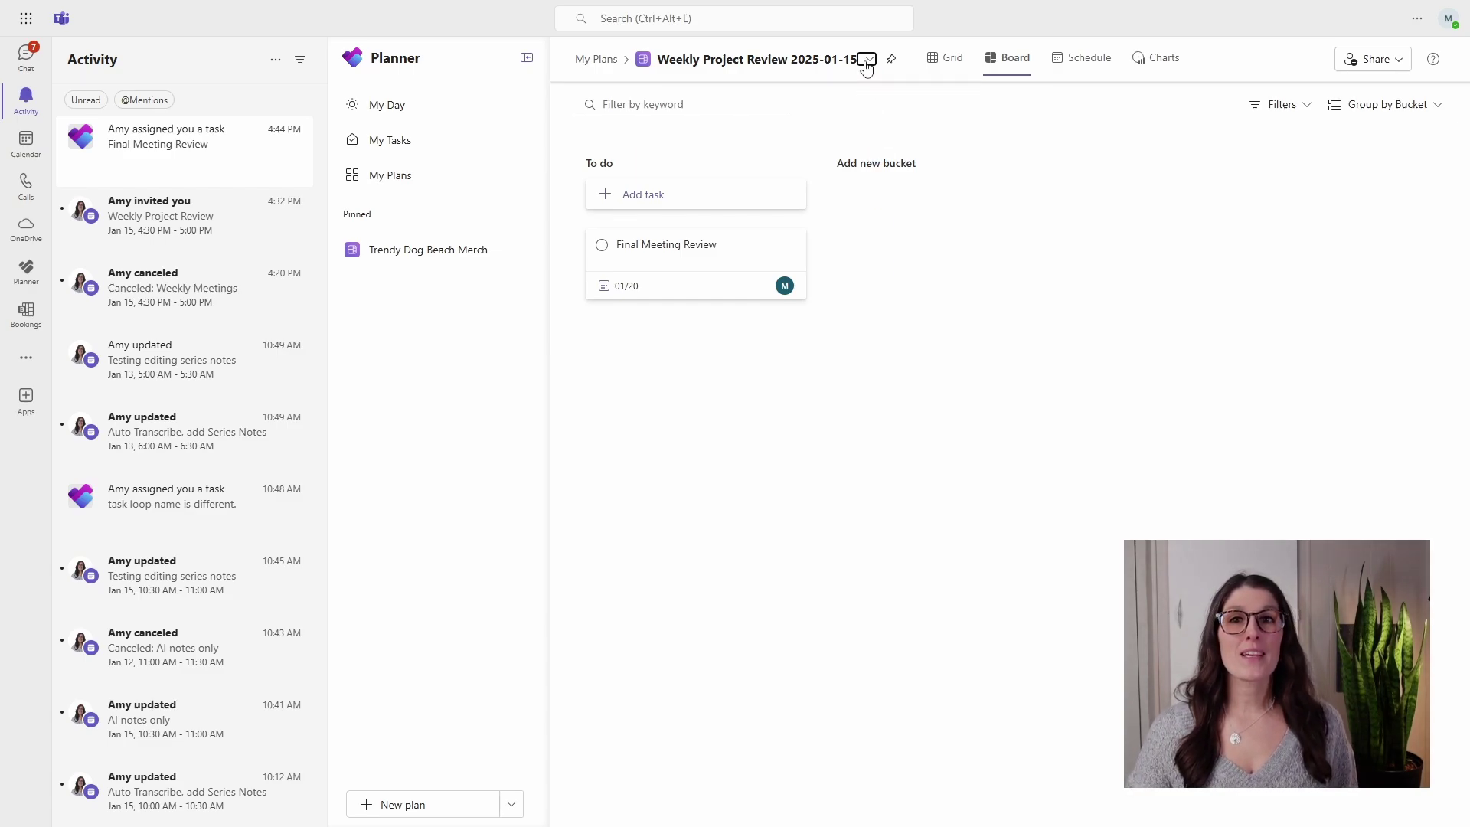
pyautogui.click(868, 61)
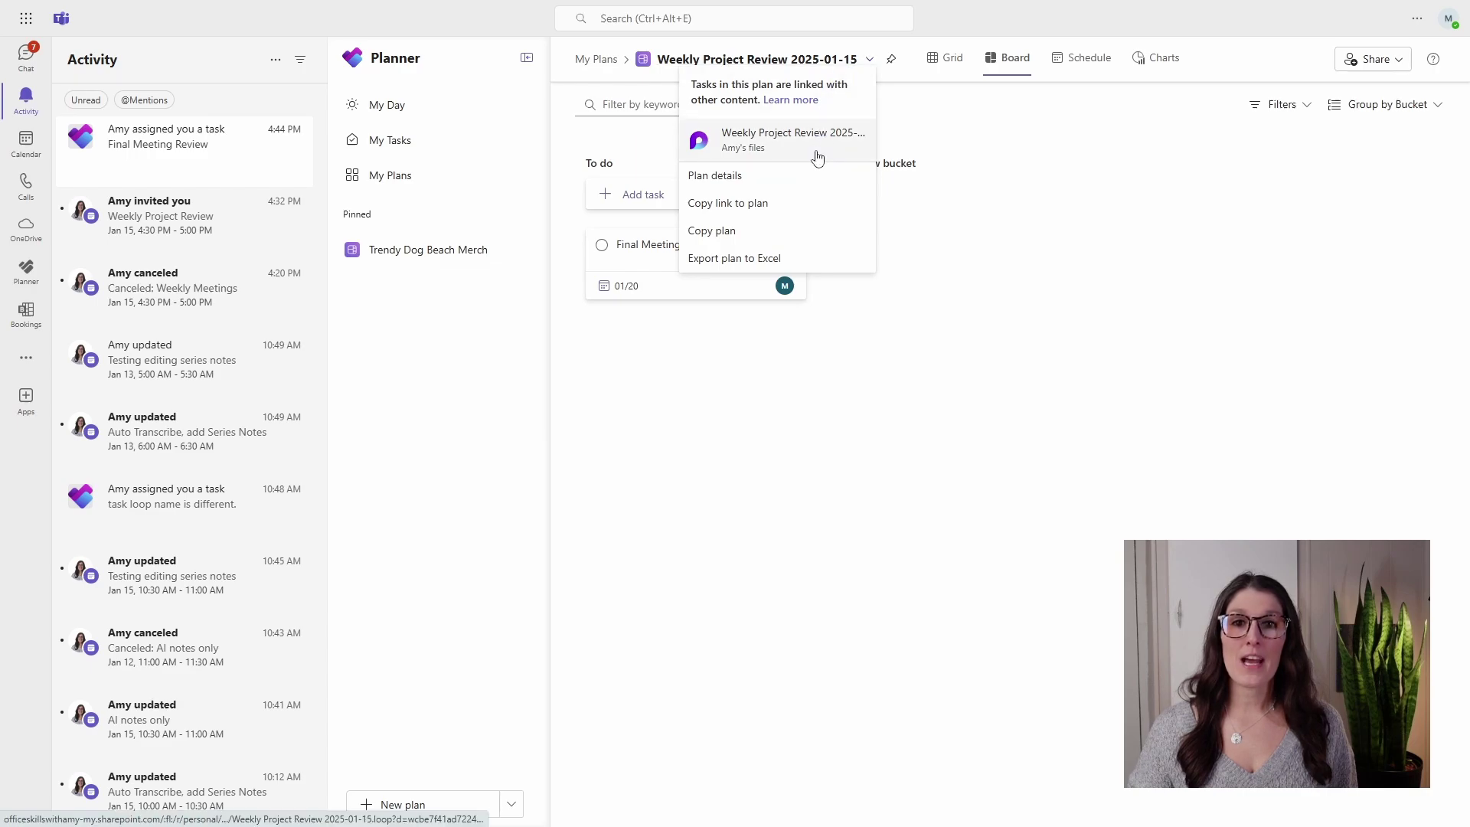
pyautogui.click(817, 156)
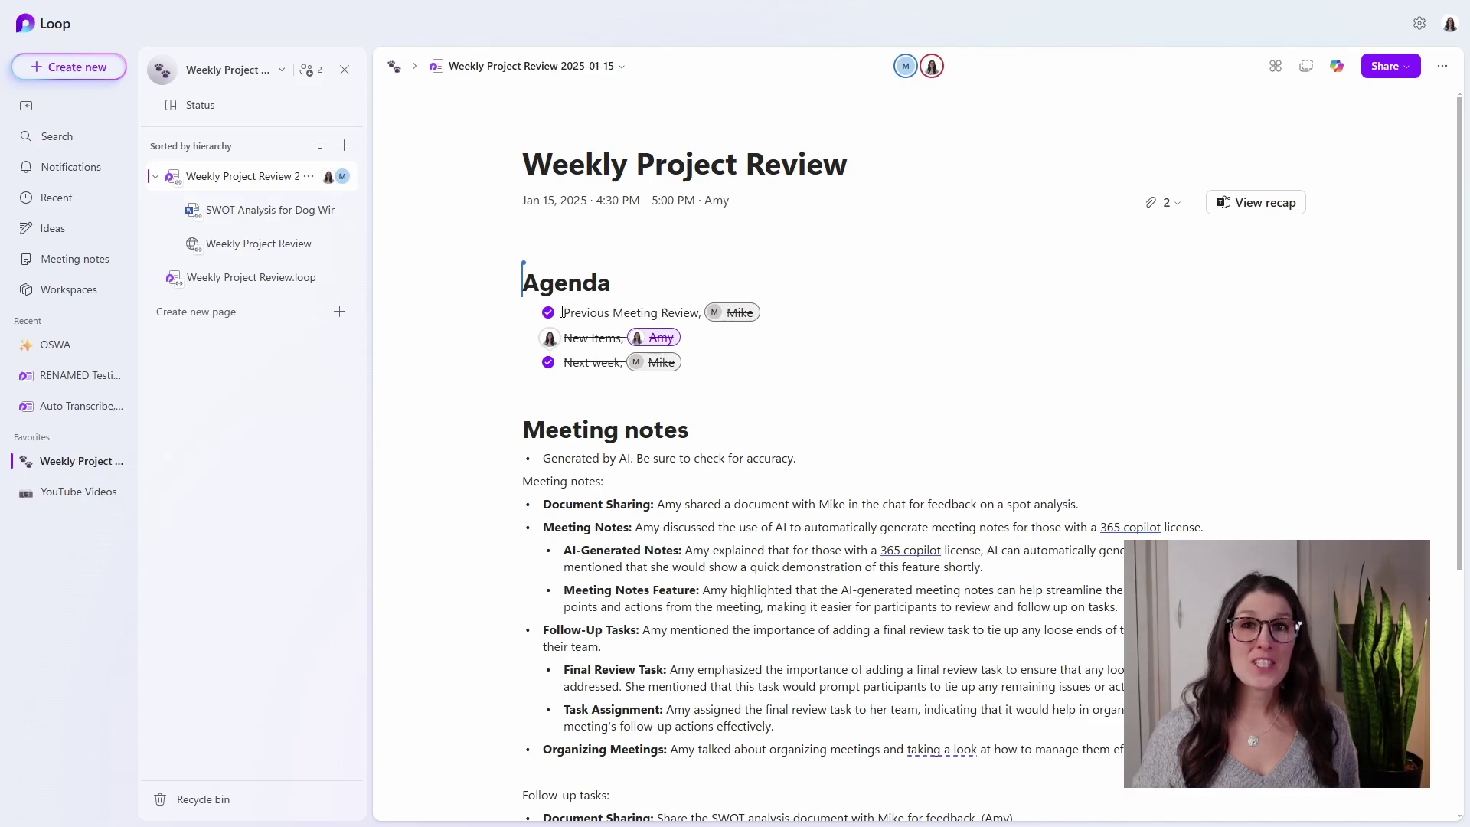
# - Tick Final Meeting Review as complete in the Follow-up tasks table
pyautogui.moveTo(563, 312); pyautogui.dragTo(672, 311)
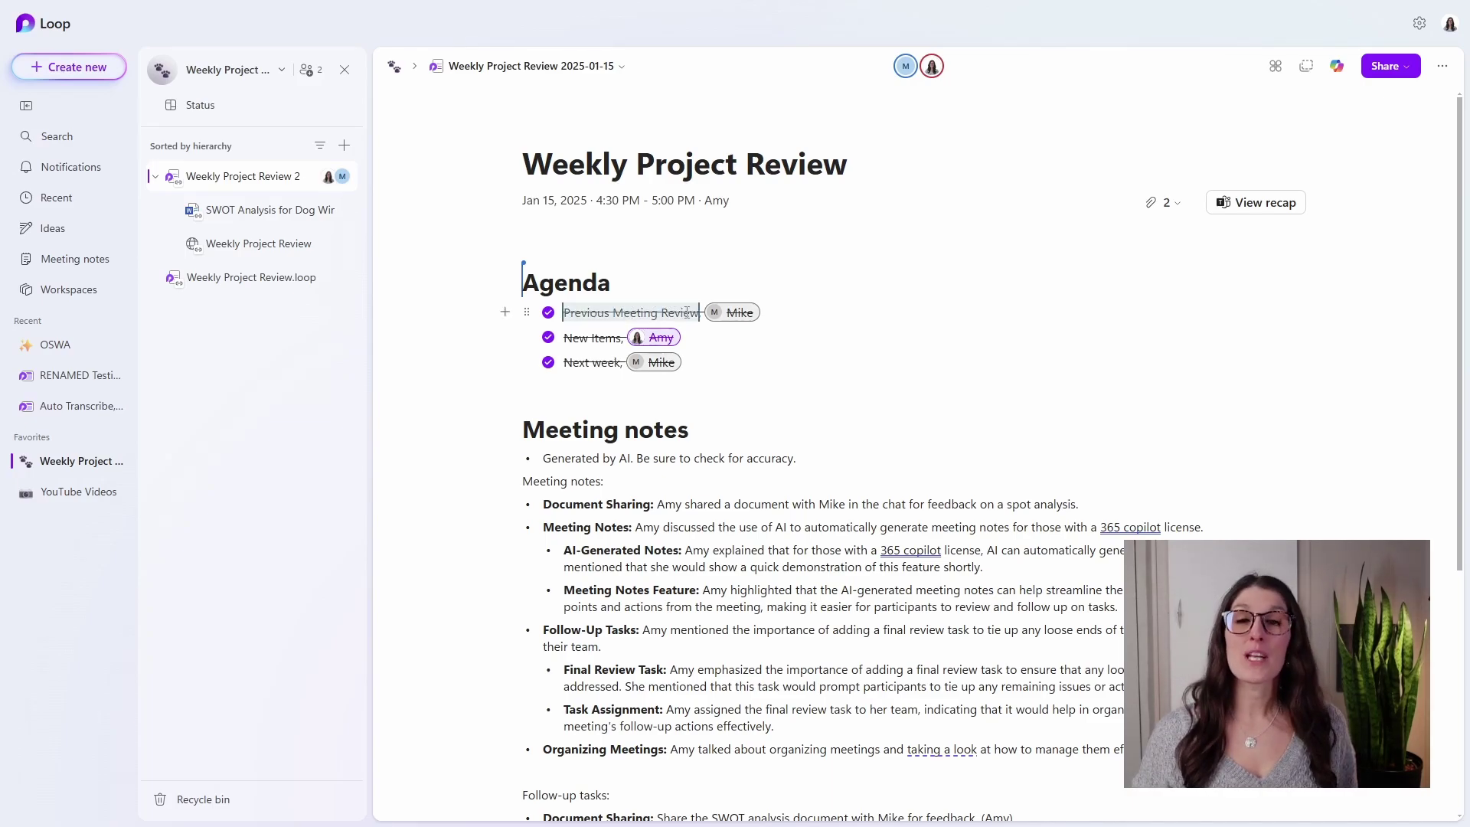
pyautogui.scroll(-5, 597, 656)
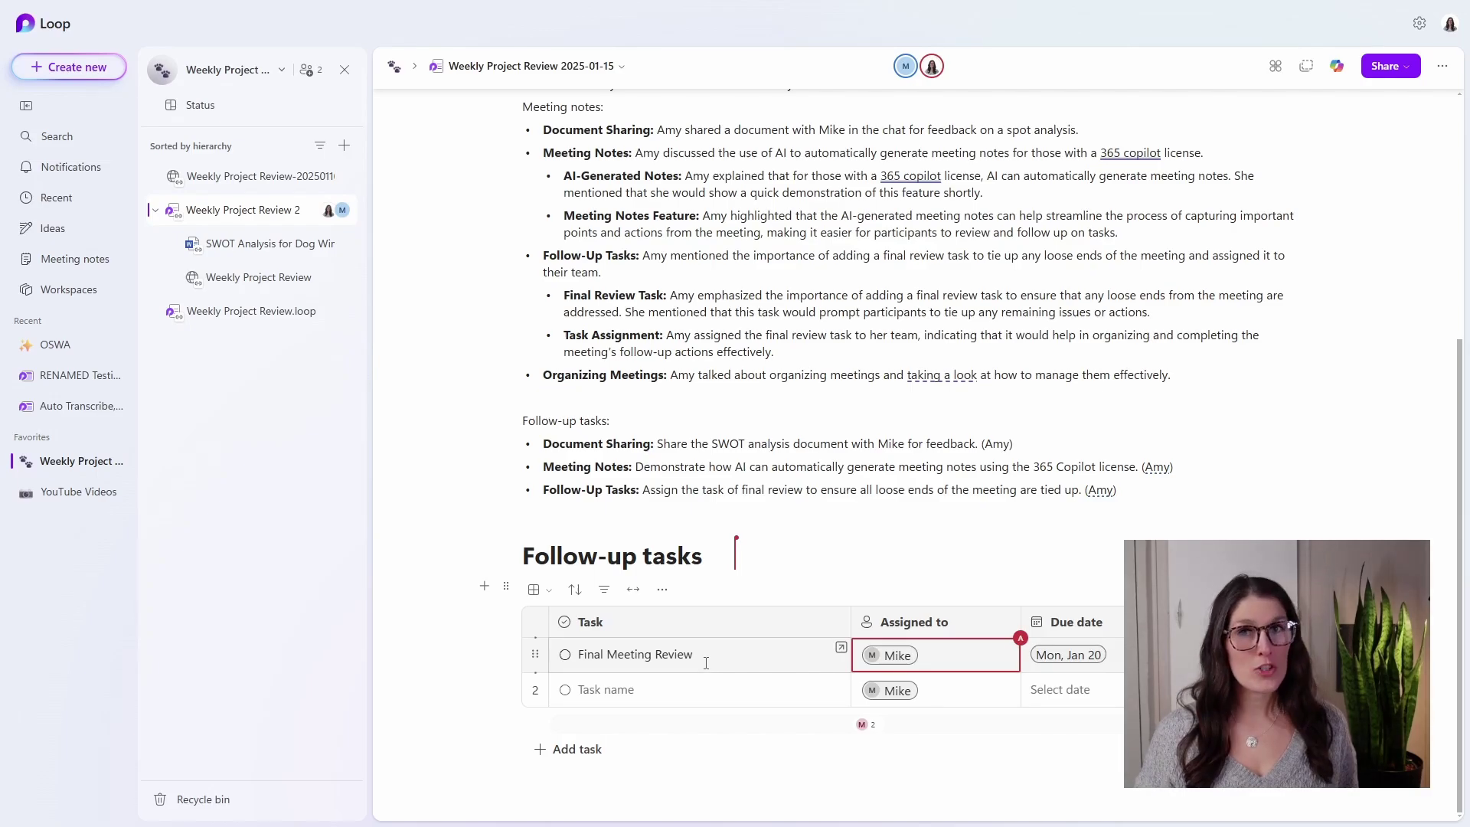
pyautogui.click(565, 656)
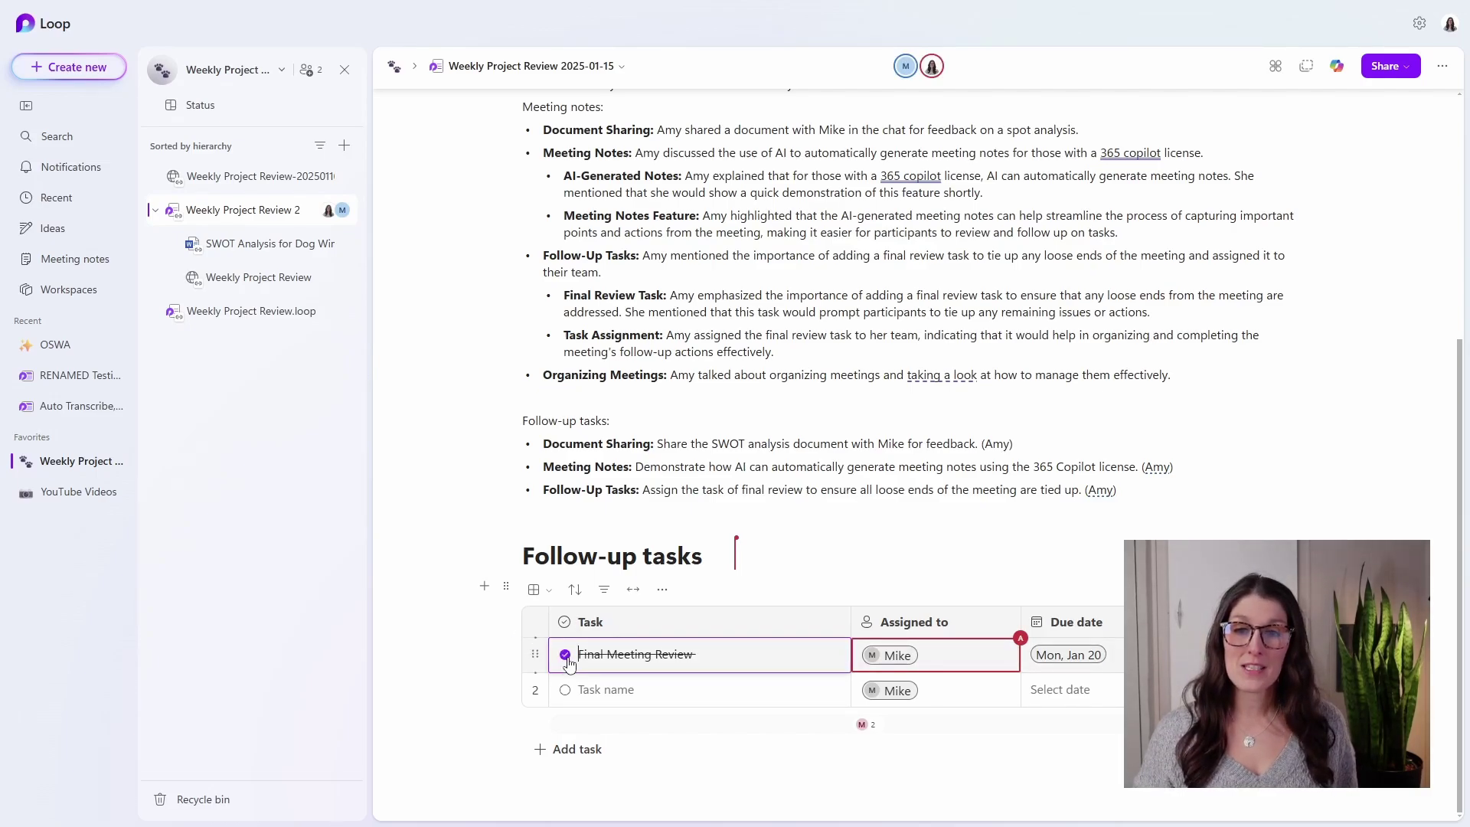
pyautogui.scroll(4, 573, 459)
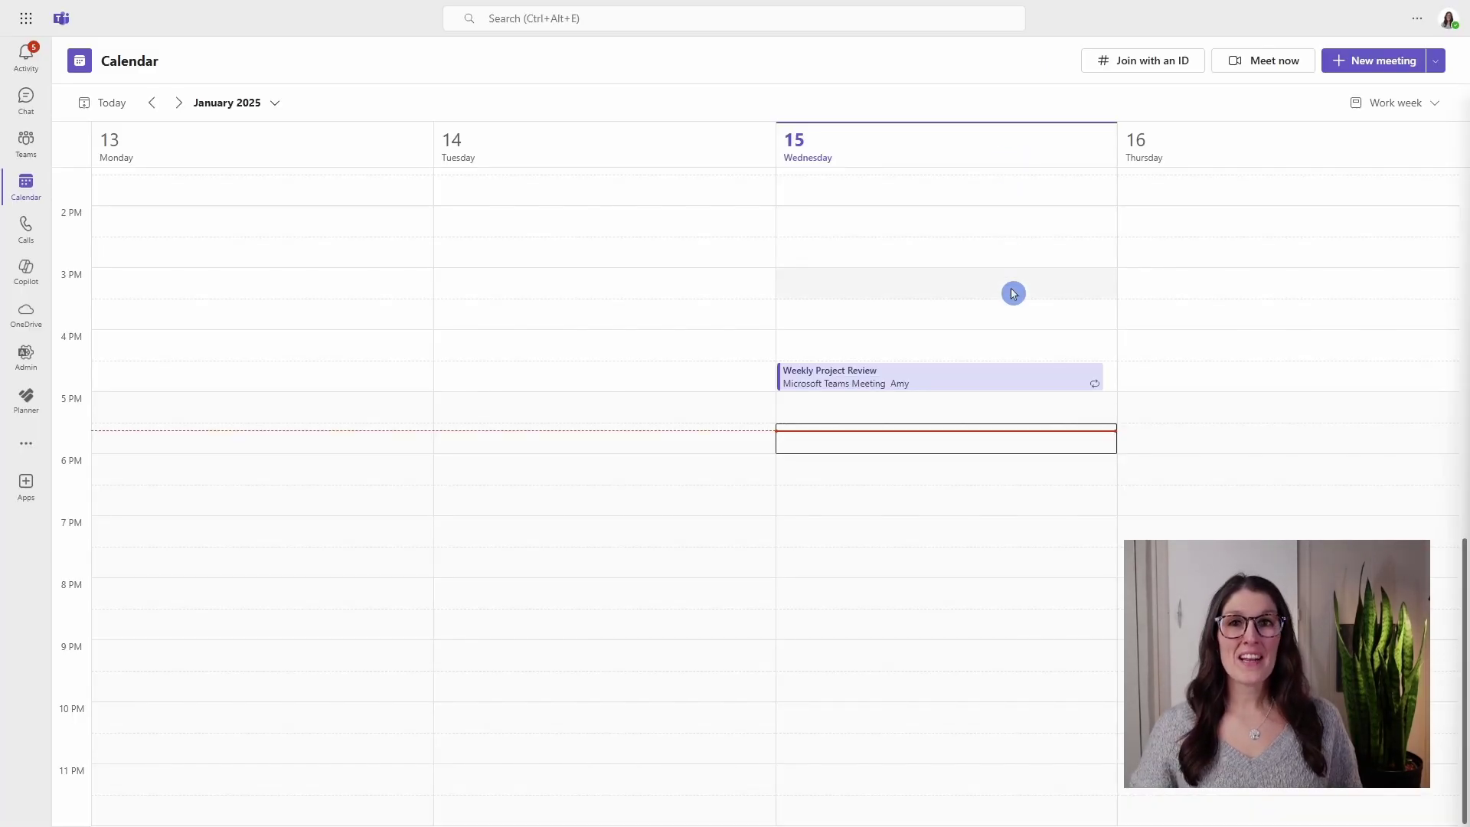
# - Open the Weekly Project Review meeting series for editing from Calendar
pyautogui.click(1015, 392)
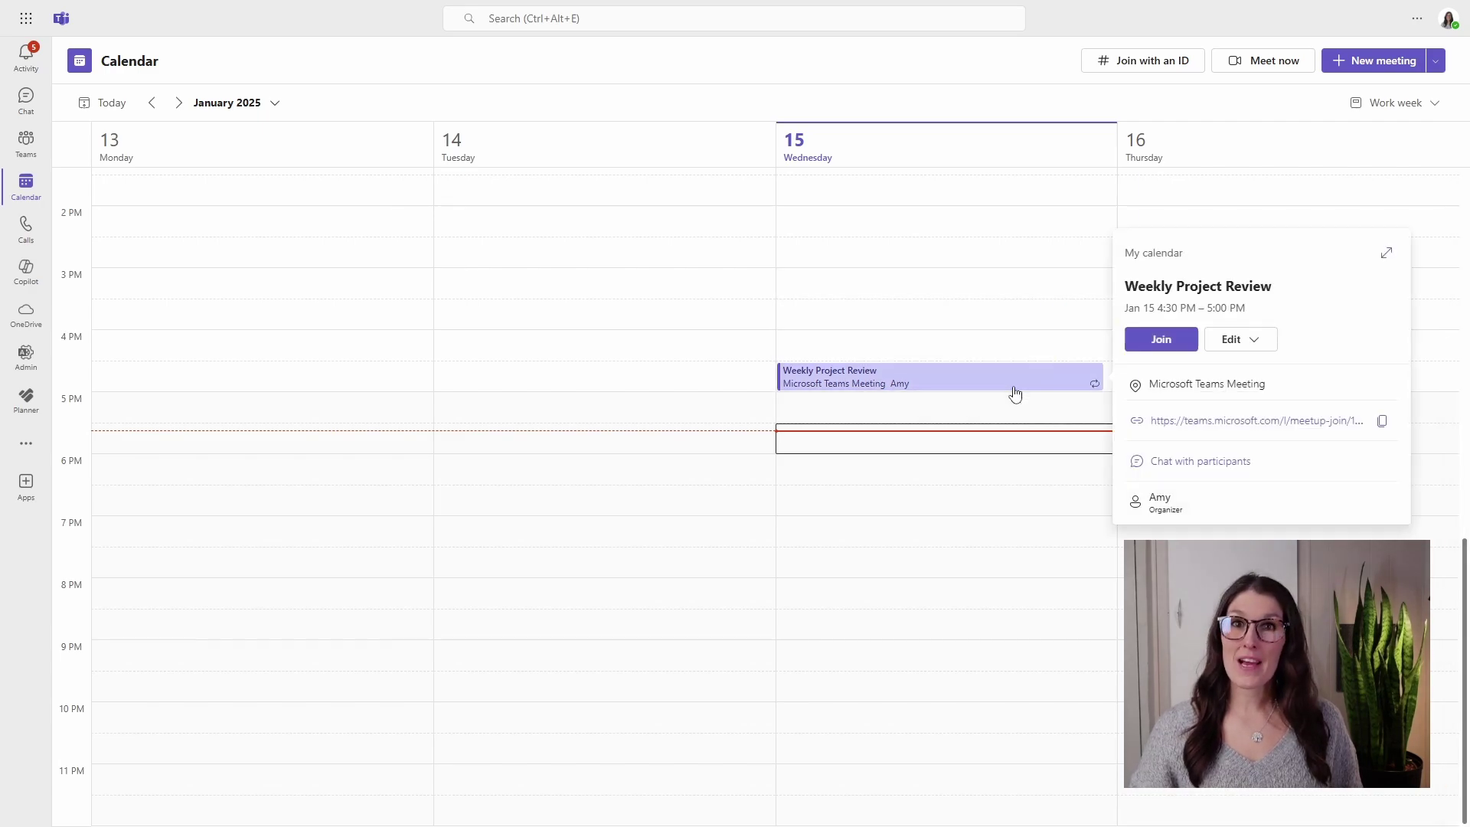
pyautogui.click(1386, 253)
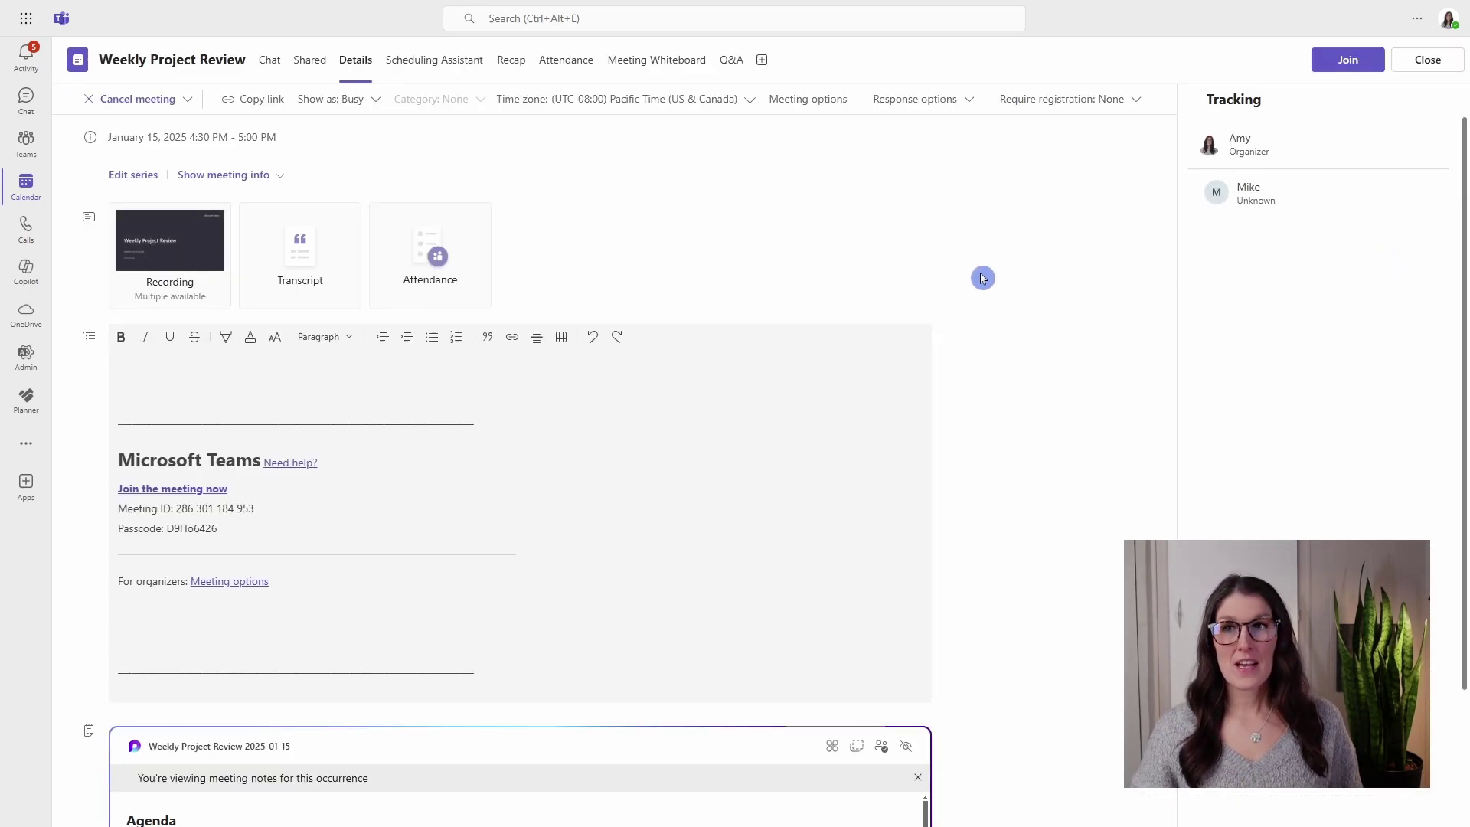
pyautogui.click(133, 175)
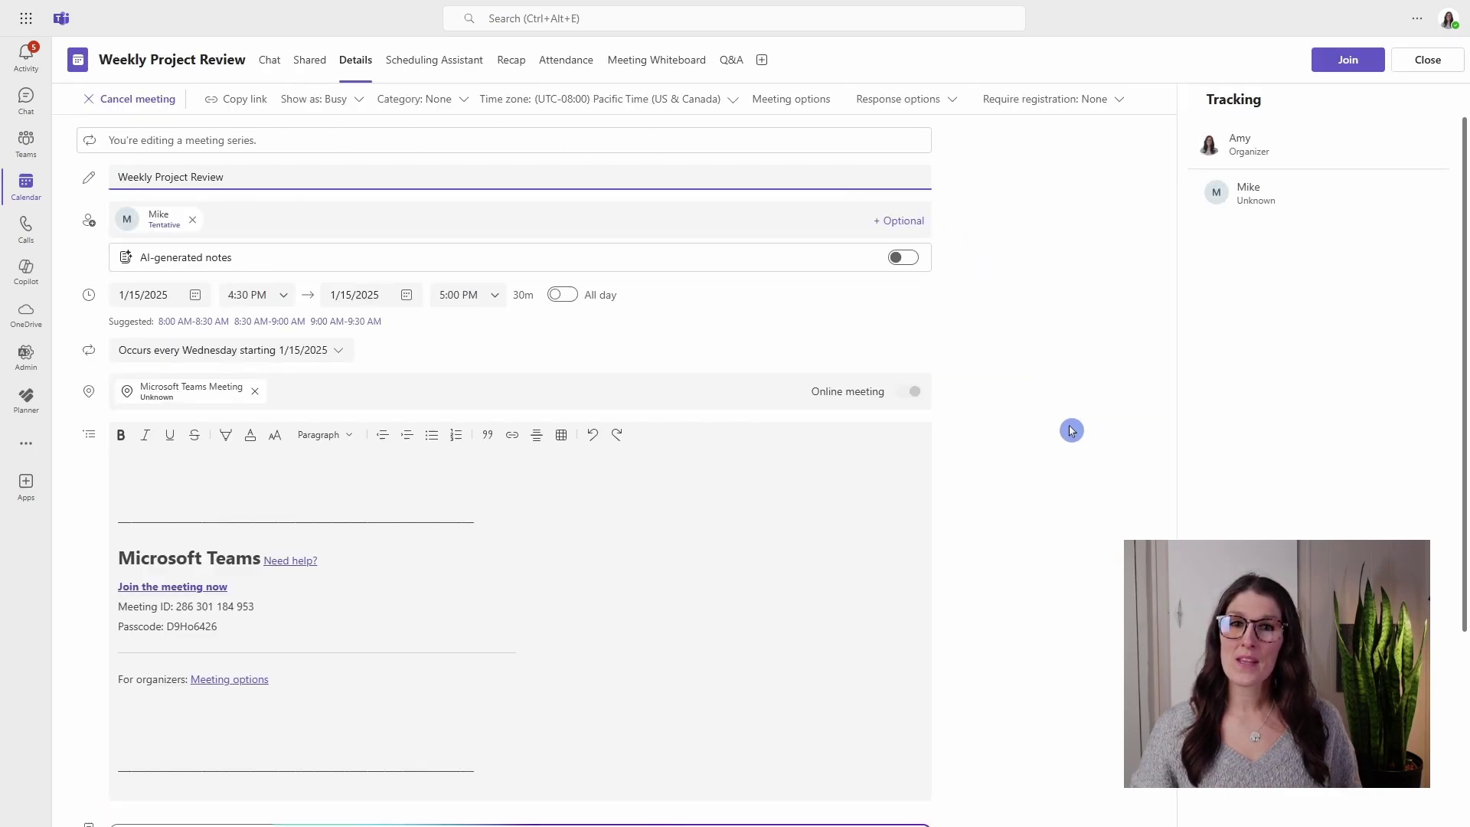
pyautogui.scroll(-6, 1049, 408)
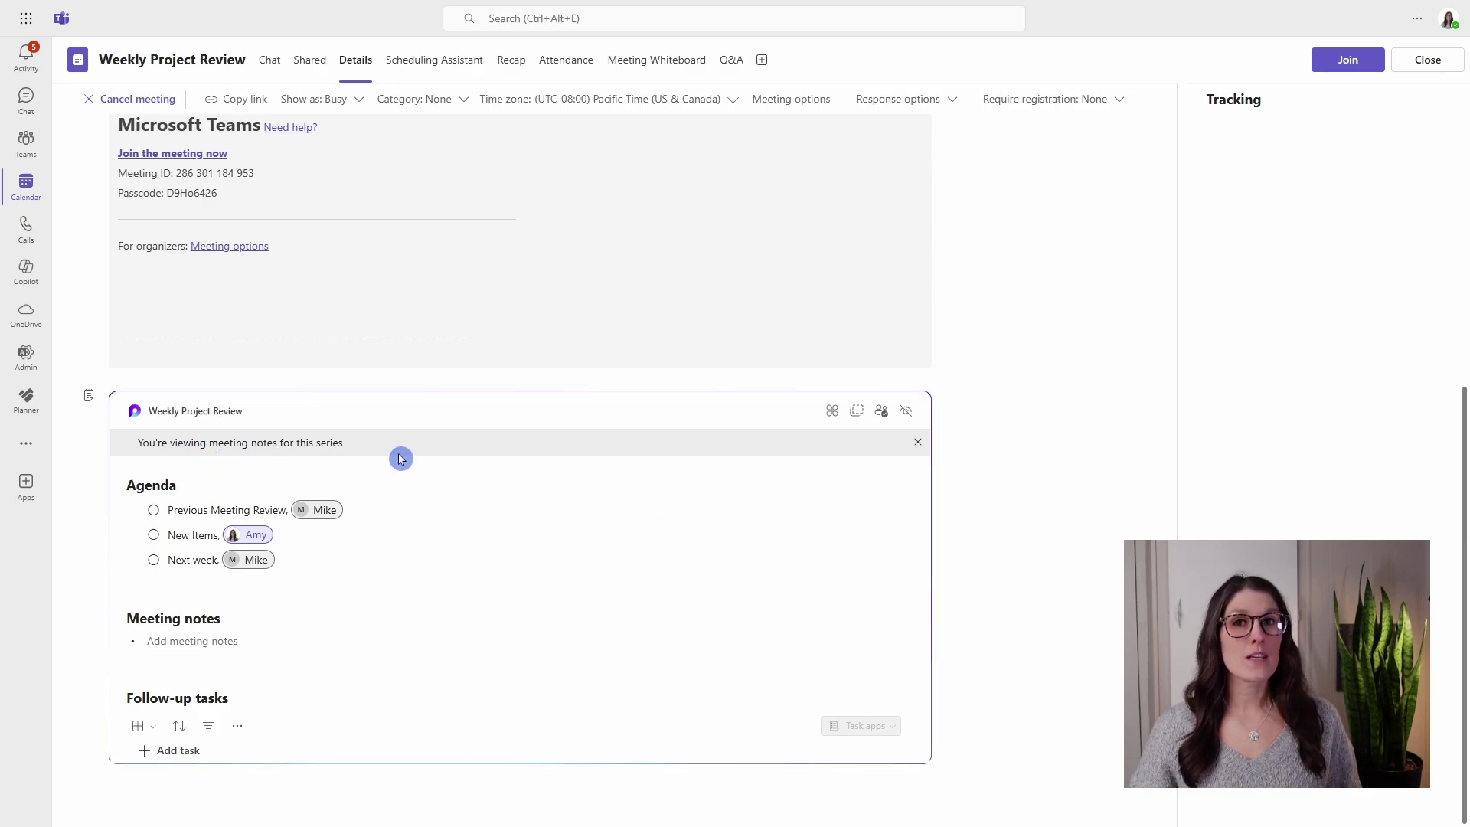
# - Add 'Update' as a new agenda item below 'Next week' in the series notes
pyautogui.click(310, 552)
pyautogui.press('Return')
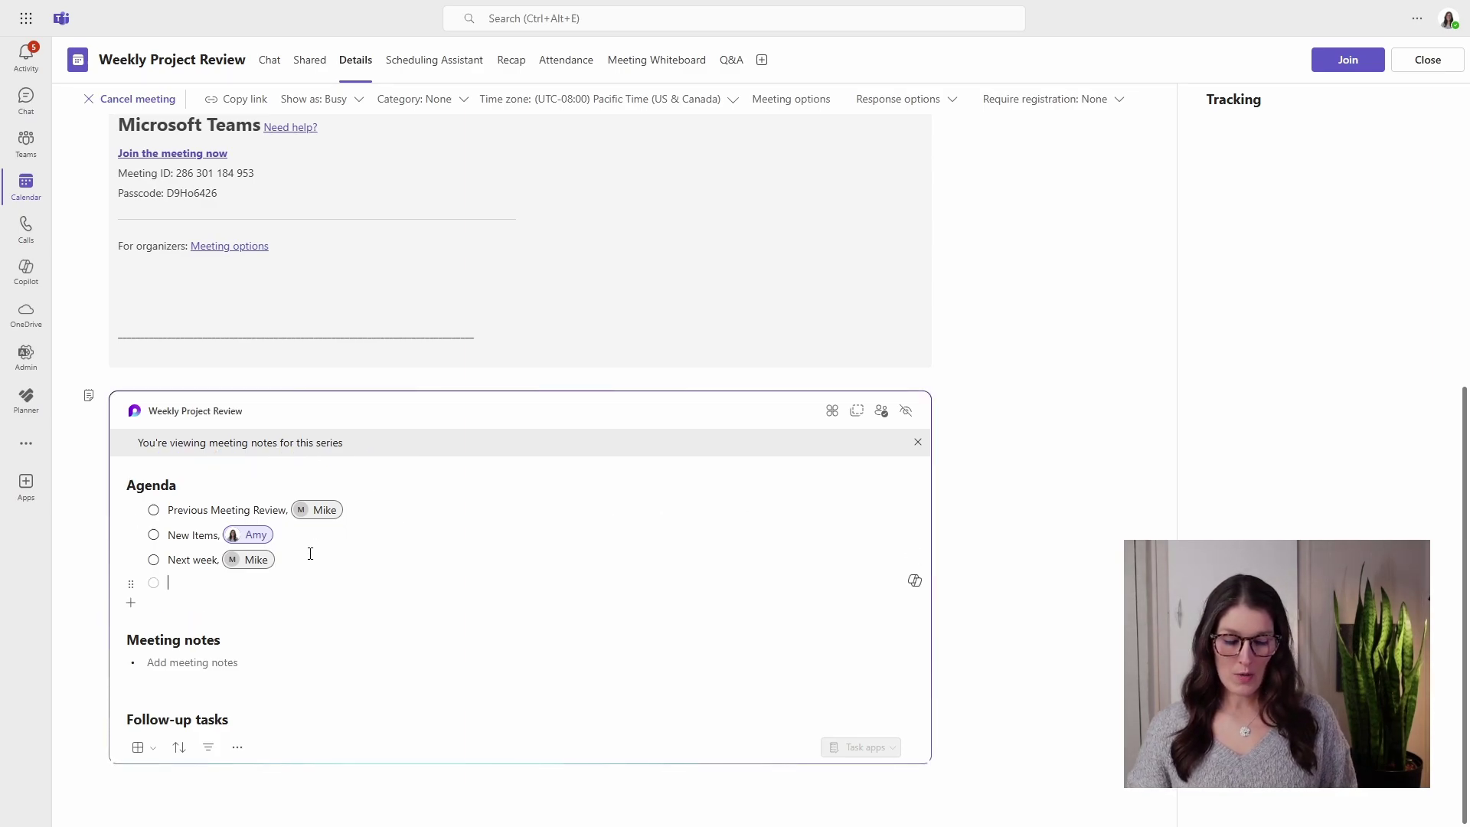
pyautogui.write('Update')
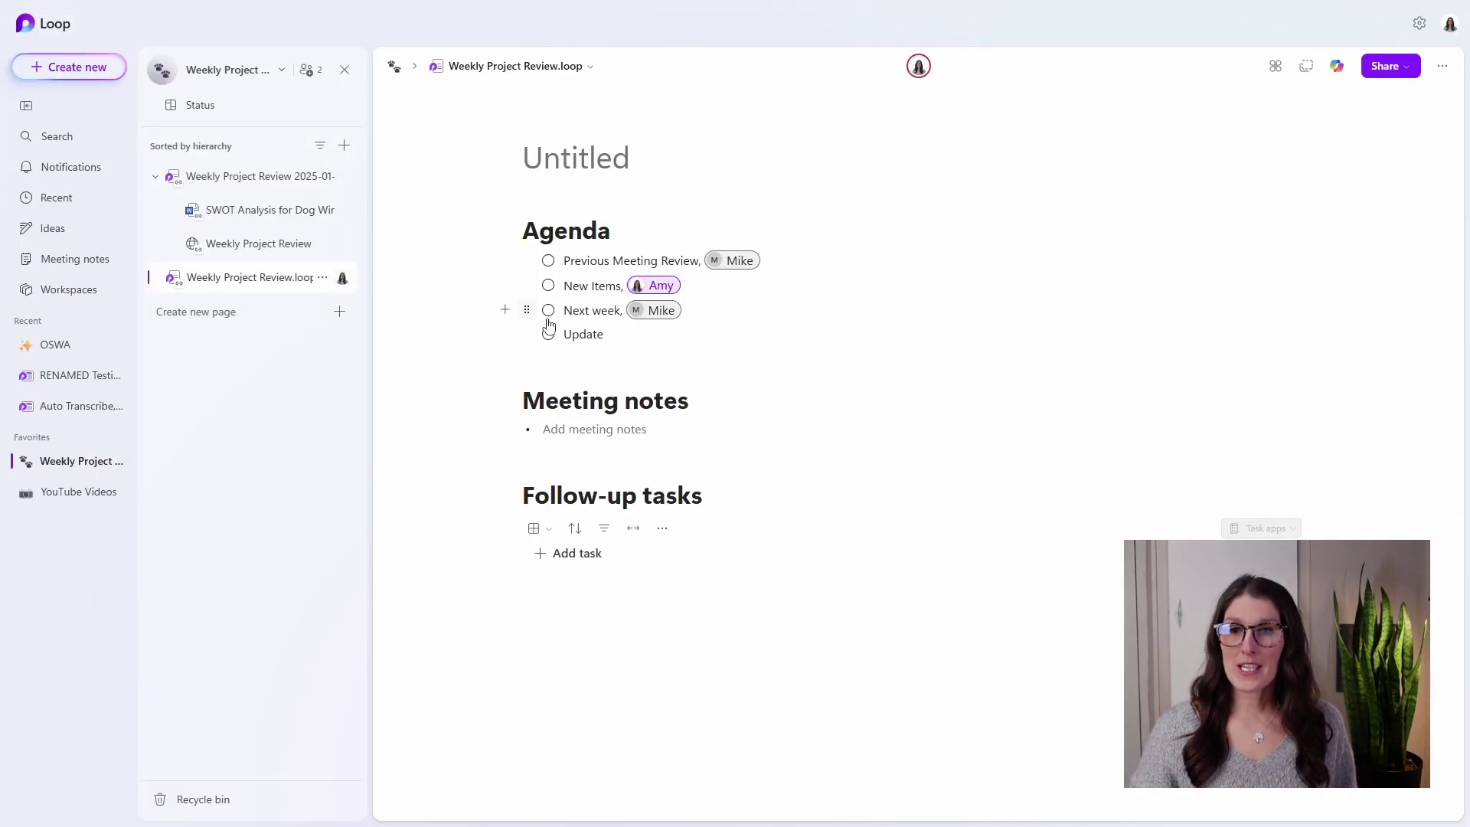
# - Add a blank line below the 'Update' agenda item on the Weekly Project Review.loop page
pyautogui.click(602, 347)
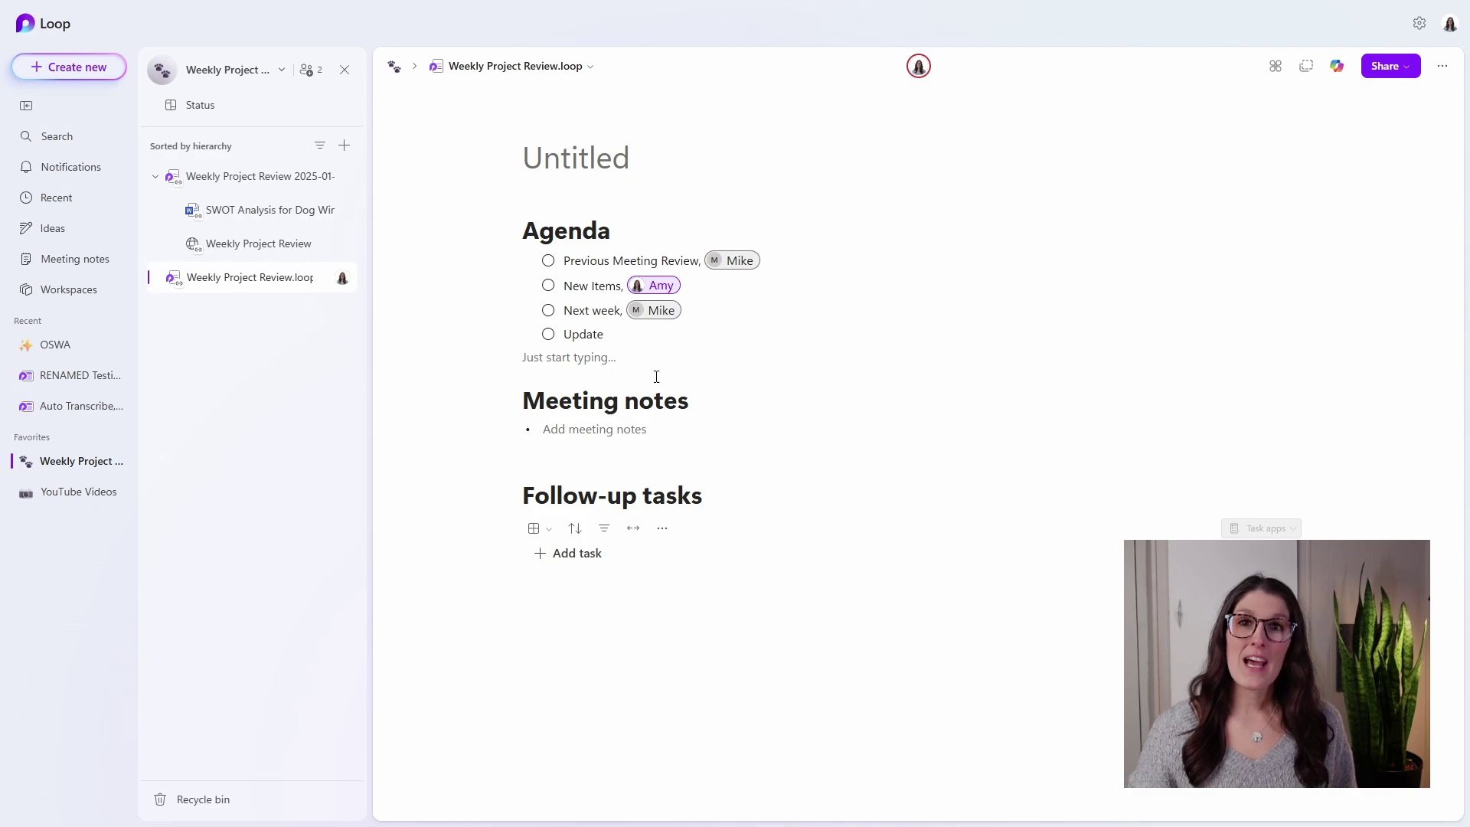